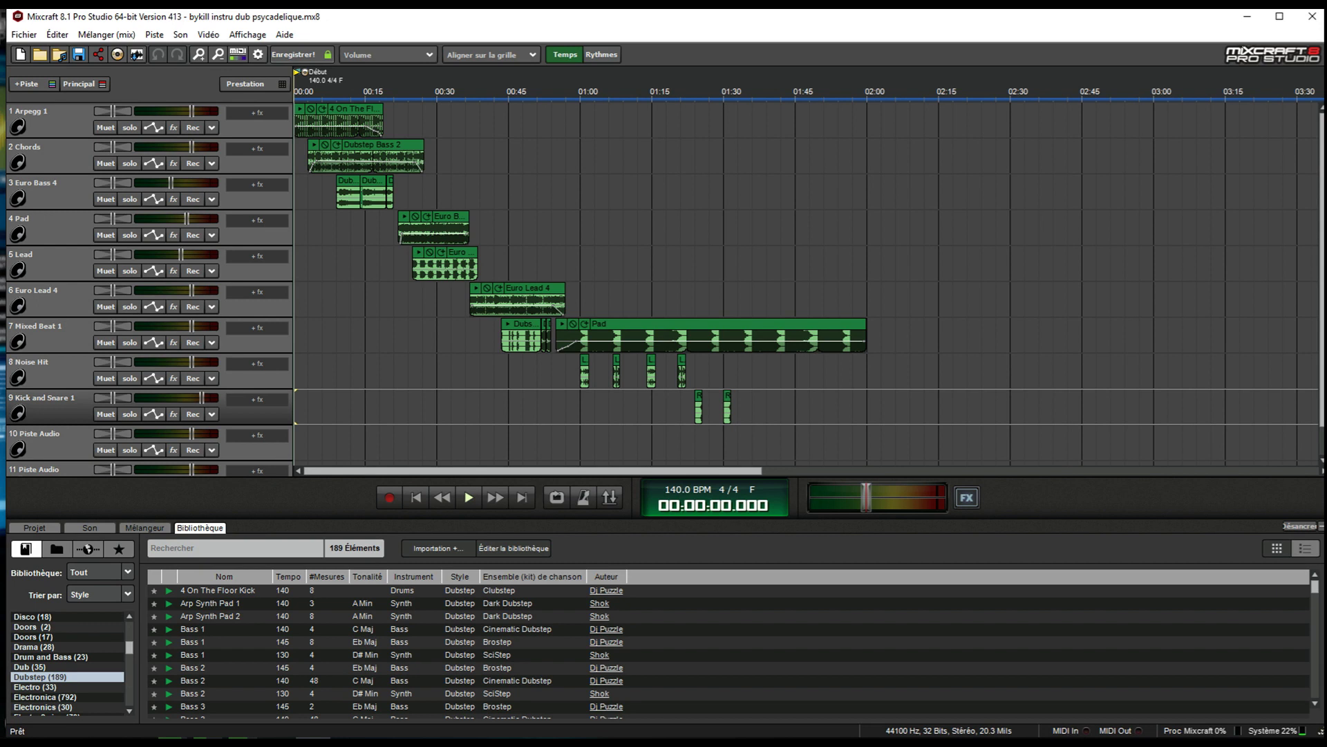
{"action": "key", "text": "alt+Tab"}
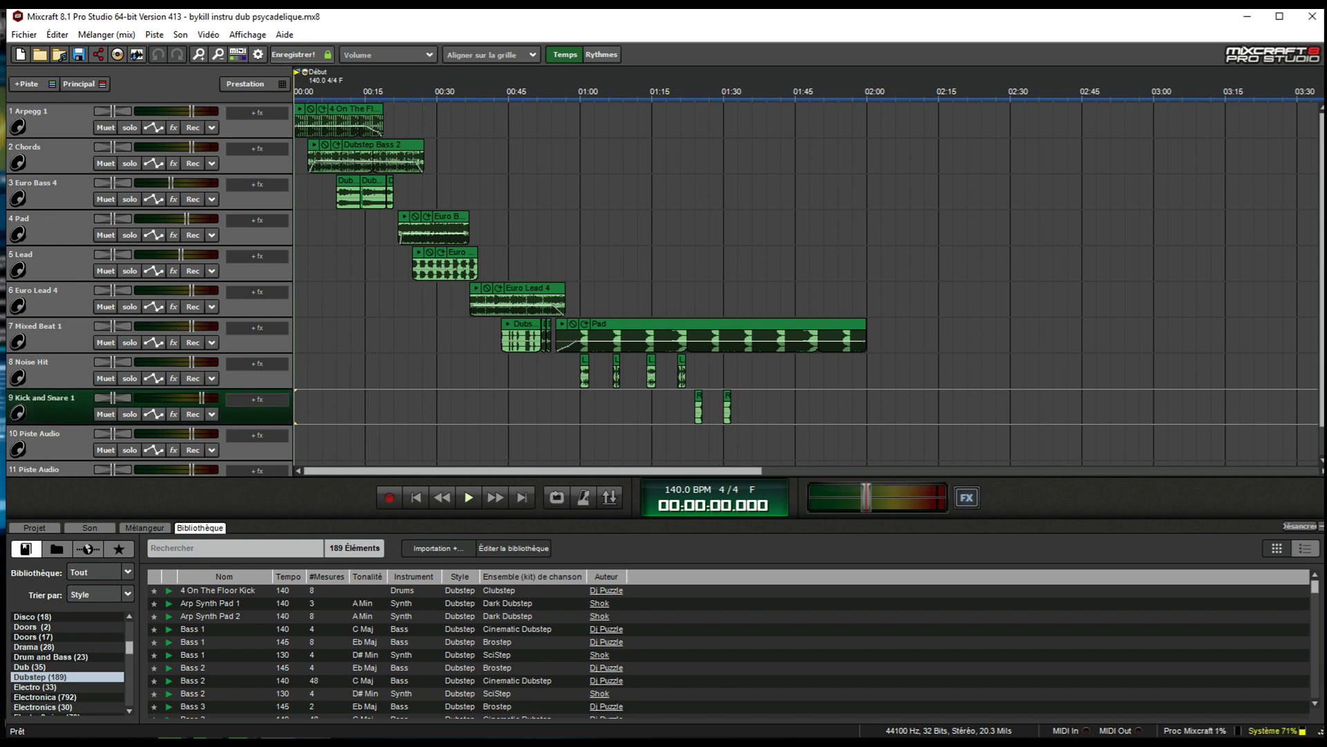
{"action": "key", "text": "alt+Tab"}
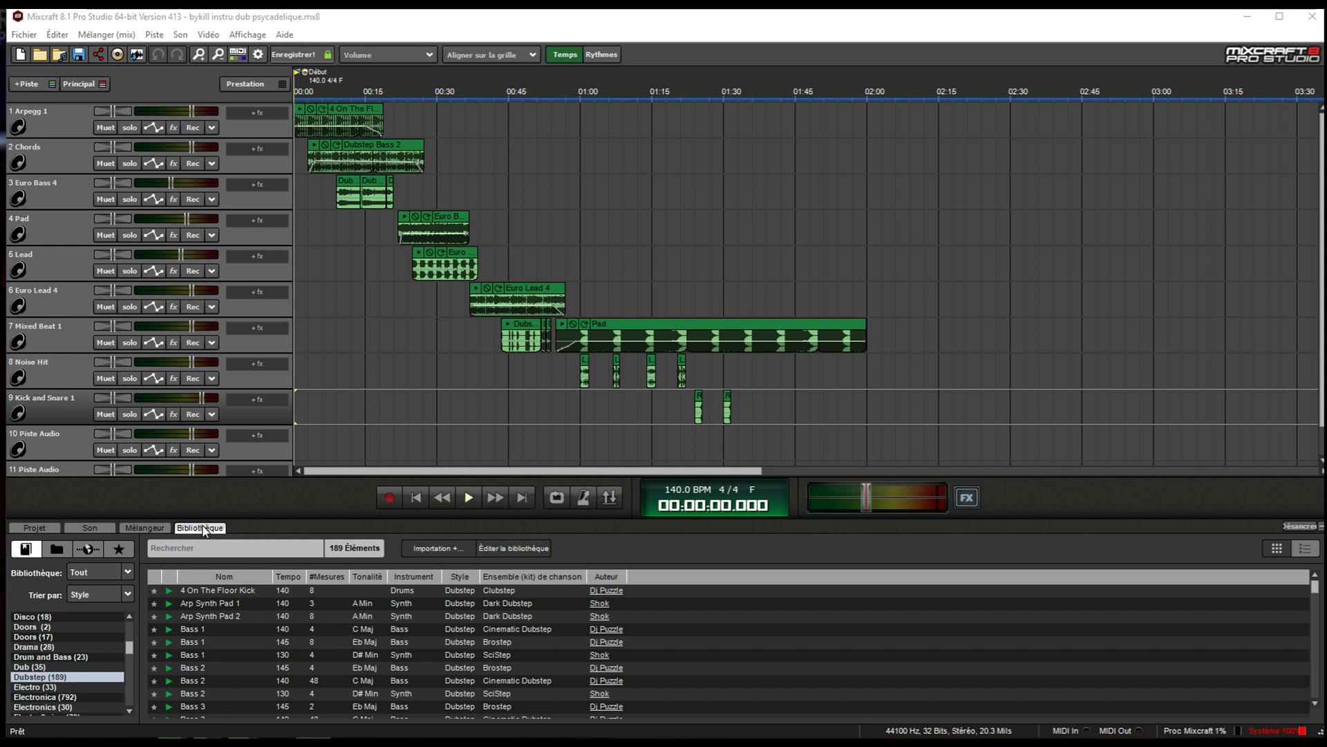
- Preview the 4 On The Floor Kick loop from the library, and play the project's opening for comparison
{"action": "left_click", "coordinate": [169, 592]}
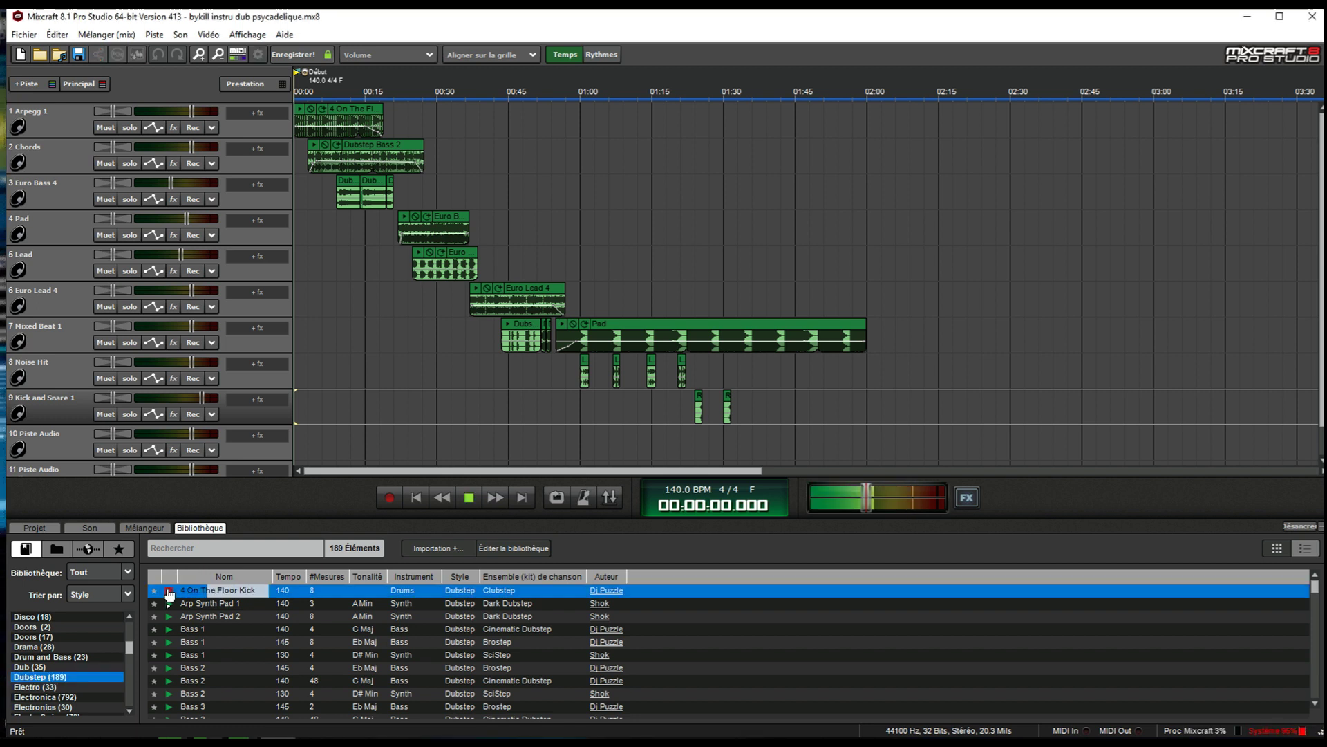
{"action": "left_click", "coordinate": [168, 591]}
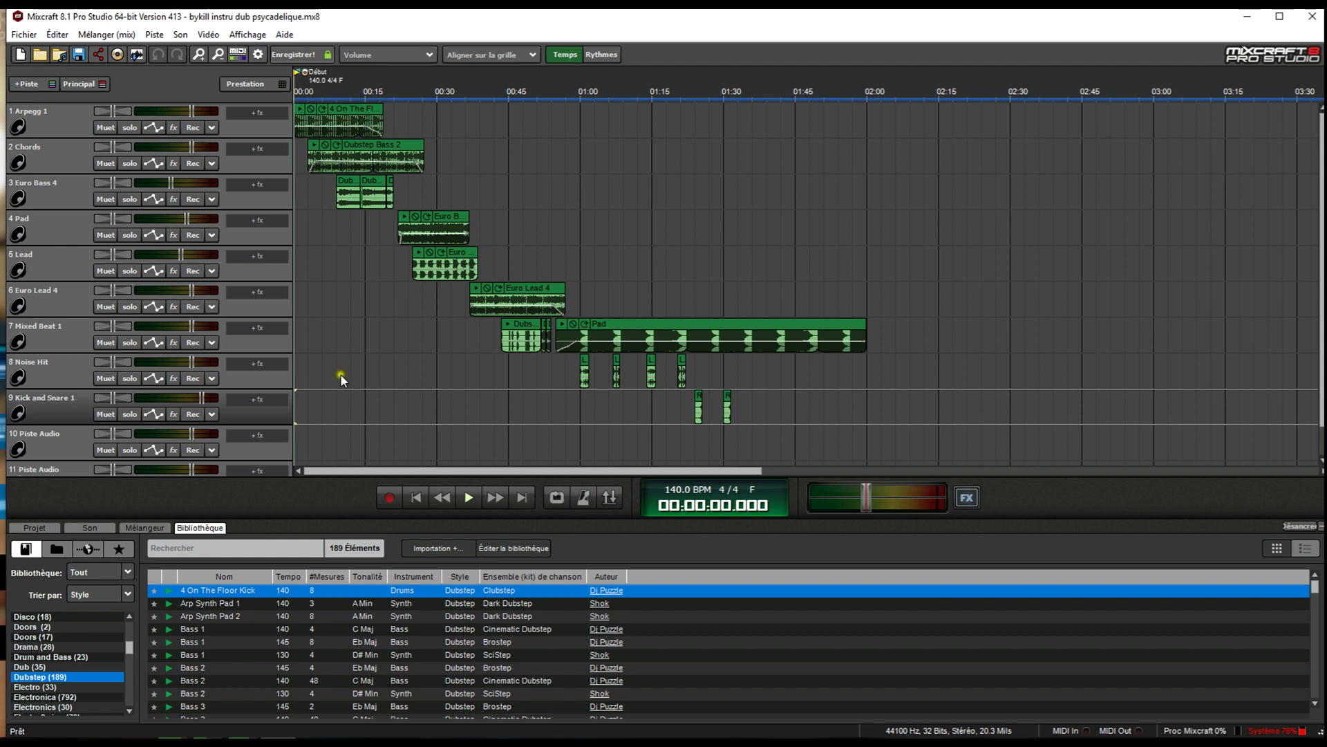
{"action": "left_click", "coordinate": [465, 497]}
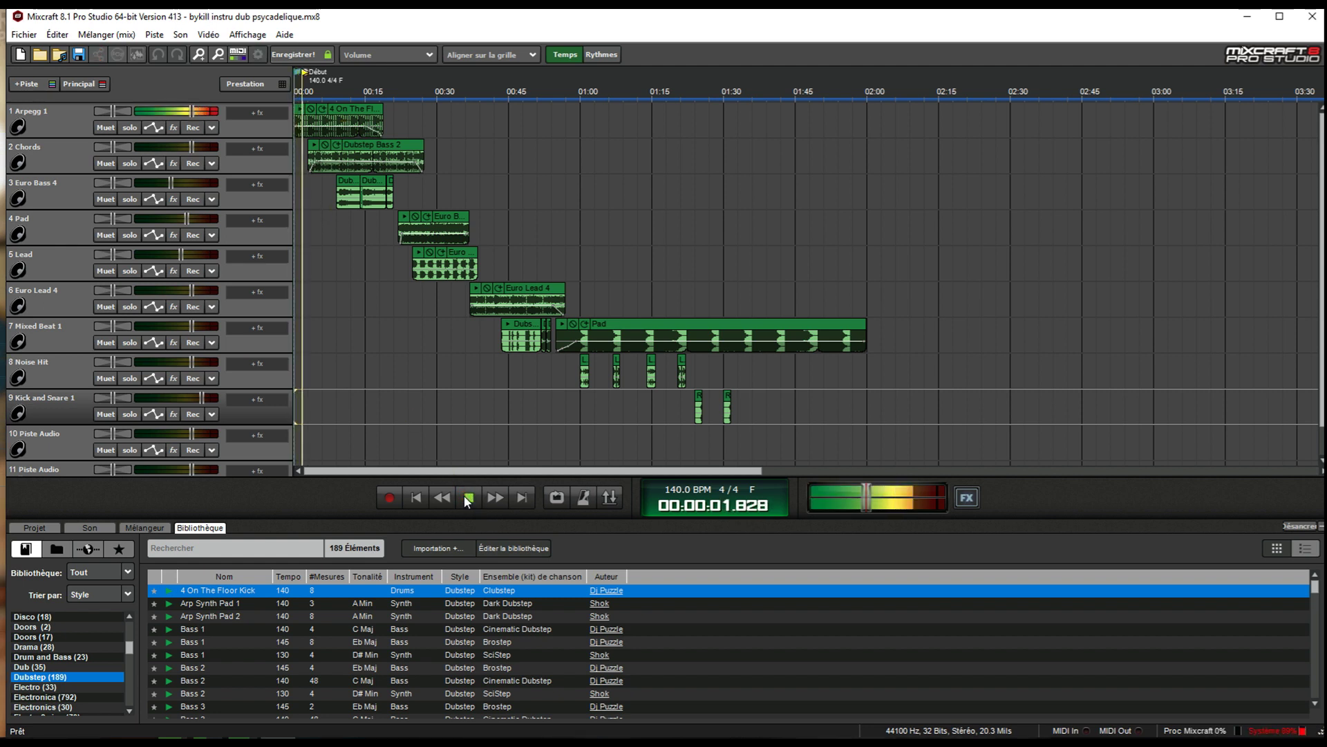
{"action": "left_click", "coordinate": [465, 497]}
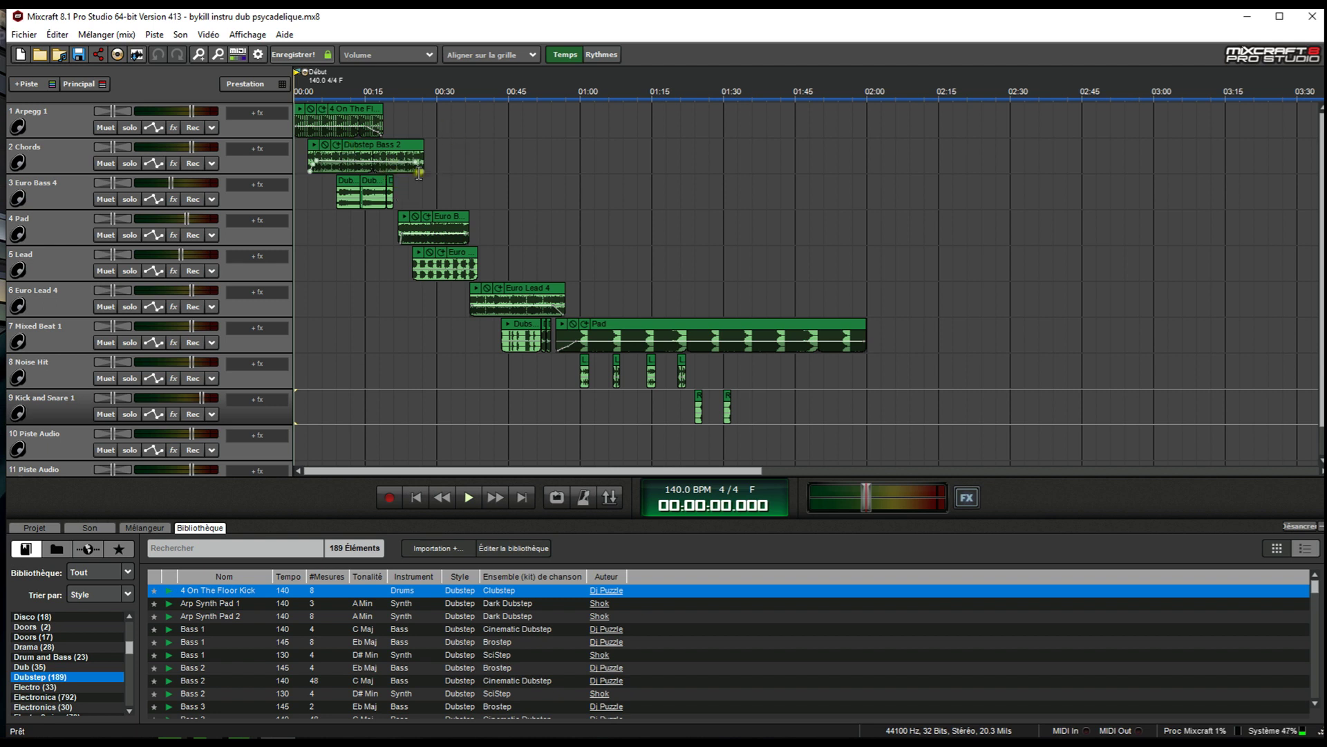
- Place the 4 On The Floor Kick loop on track 10 at about 01:36, after the Kick and Snare 1 clips
{"action": "left_click", "coordinate": [209, 591]}
{"action": "left_click_drag", "start_coordinate": [218, 589], "coordinate": [757, 250]}
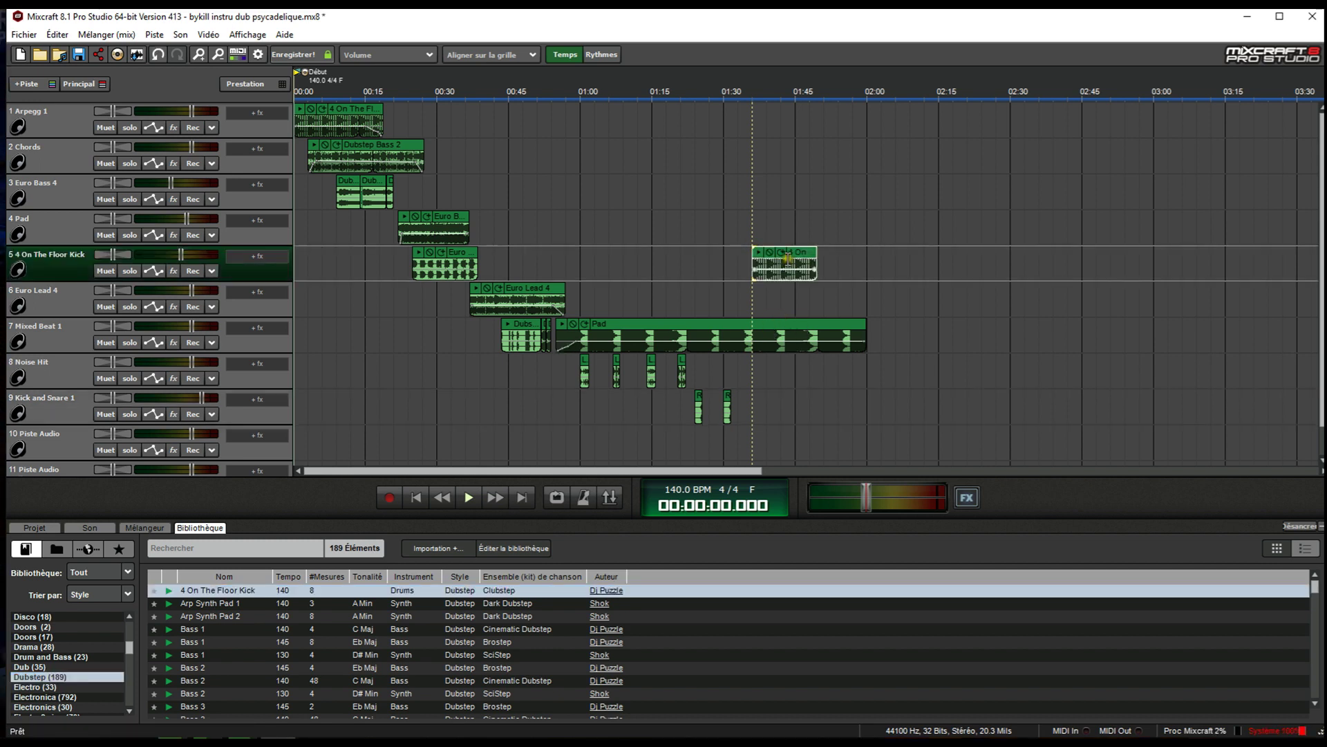
{"action": "mouse_move", "coordinate": [796, 257]}
{"action": "left_mouse_down"}
{"action": "mouse_move", "coordinate": [807, 436]}
{"action": "mouse_move", "coordinate": [795, 430]}
{"action": "left_mouse_up"}
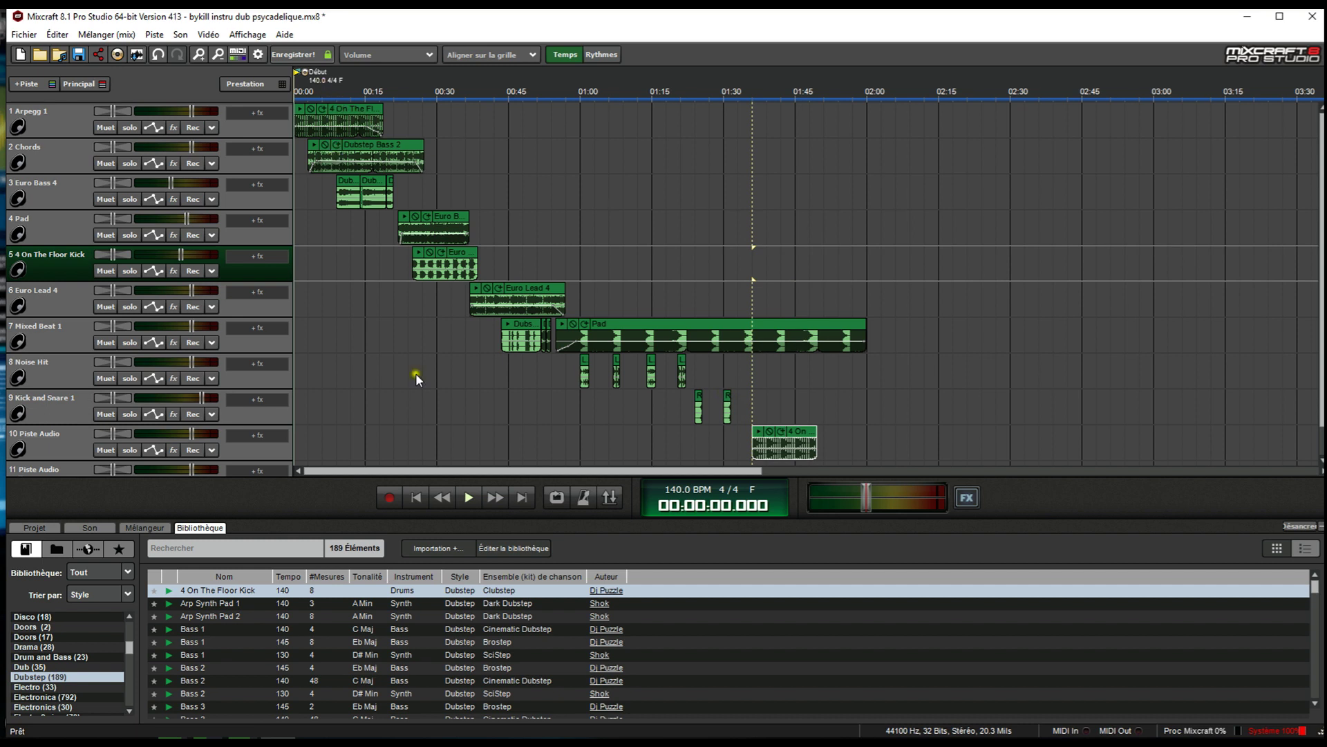
- Play the arrangement from the start through the kick clip on track 10, and replay it from about 01:30
{"action": "left_click", "coordinate": [468, 498]}
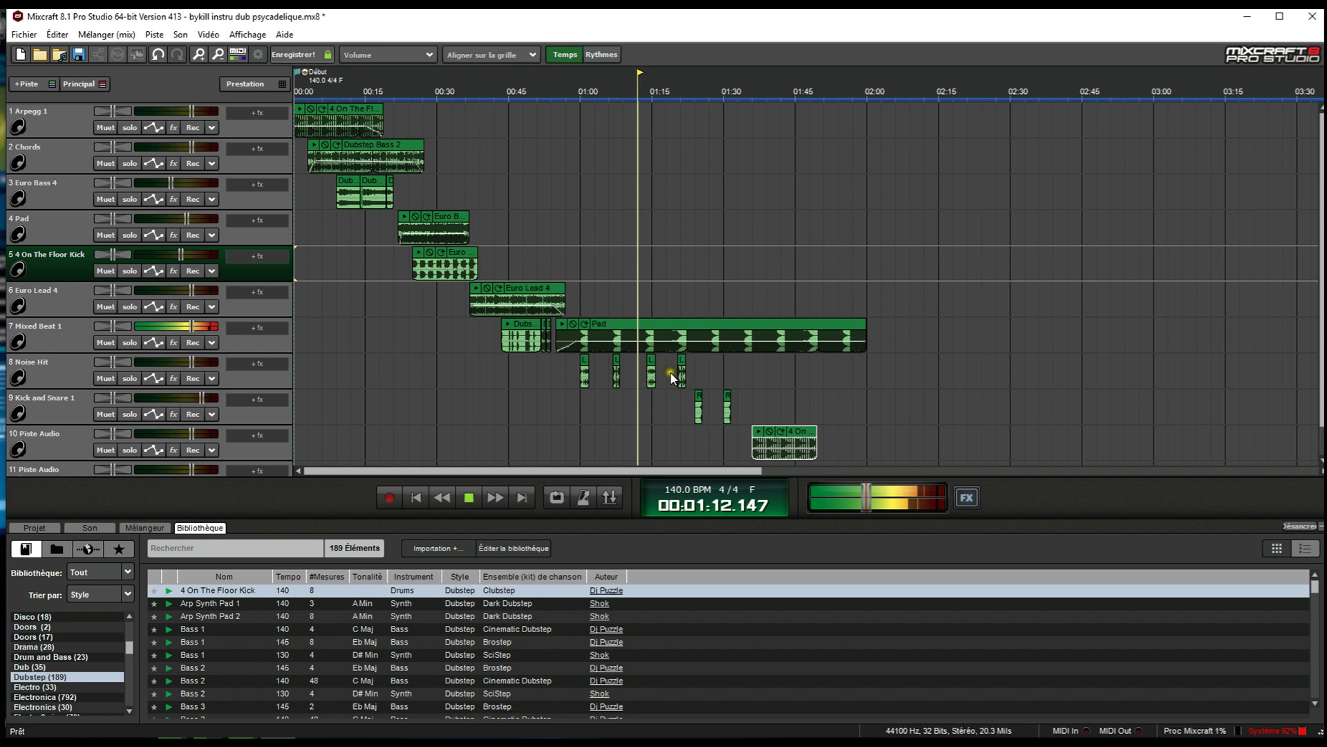
{"action": "mouse_move", "coordinate": [582, 373]}
{"action": "left_mouse_down"}
{"action": "mouse_move", "coordinate": [516, 371]}
{"action": "mouse_move", "coordinate": [581, 374]}
{"action": "left_mouse_up"}
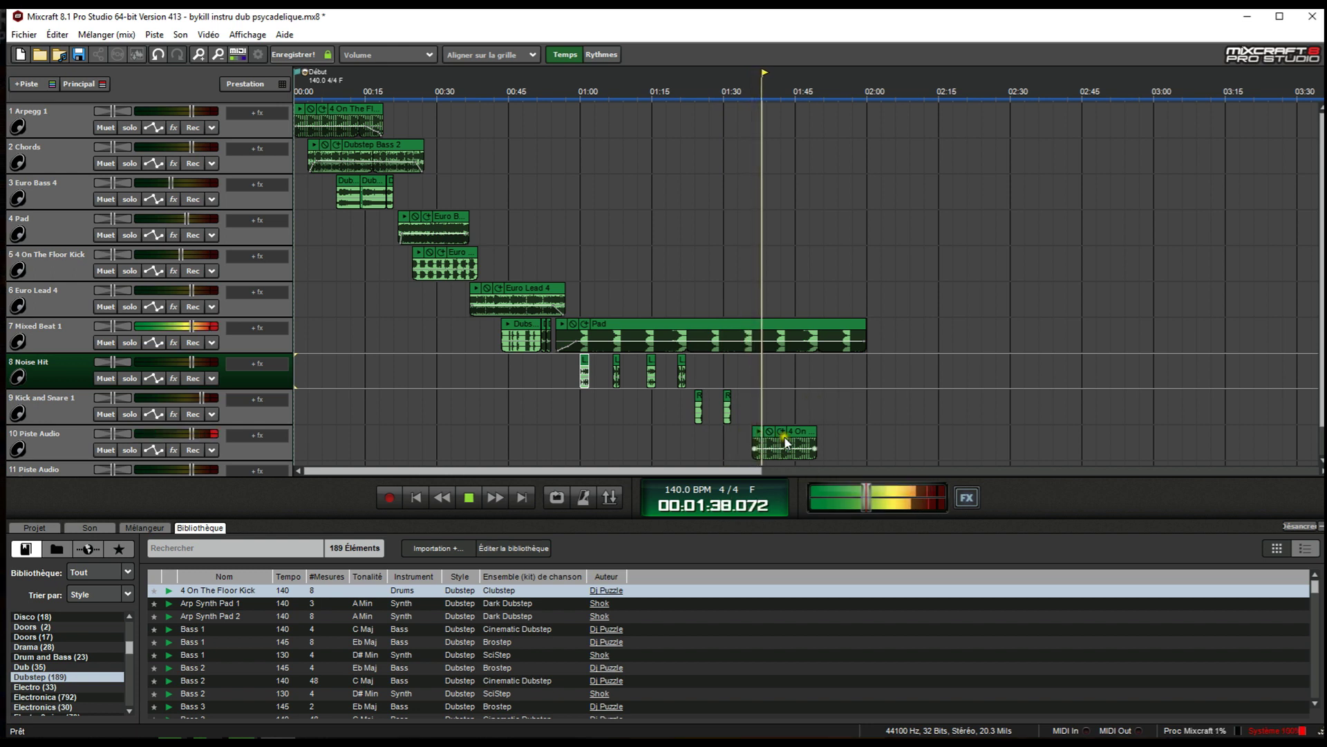
{"action": "left_click", "coordinate": [724, 89]}
- Stop playback and delete the 4 On The Floor Kick clip from track 10
{"action": "left_click", "coordinate": [469, 497]}
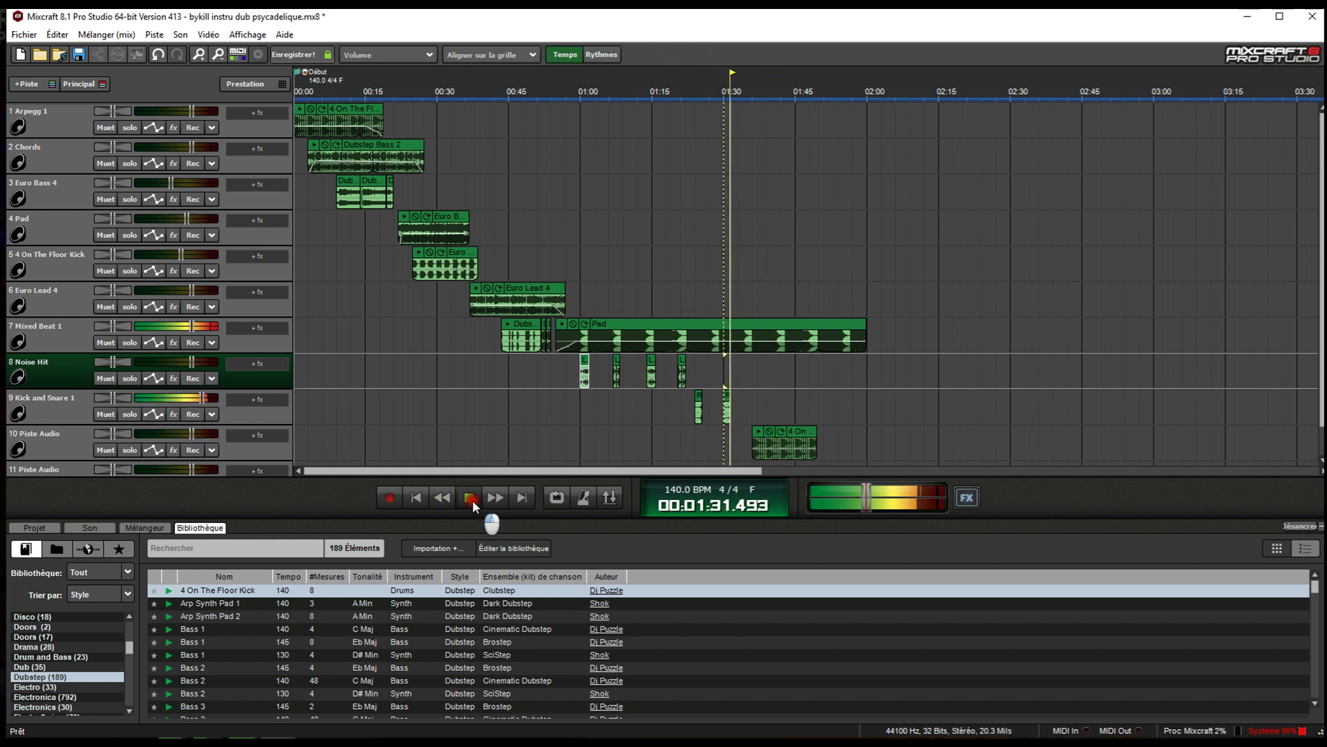
{"action": "right_click", "coordinate": [804, 446]}
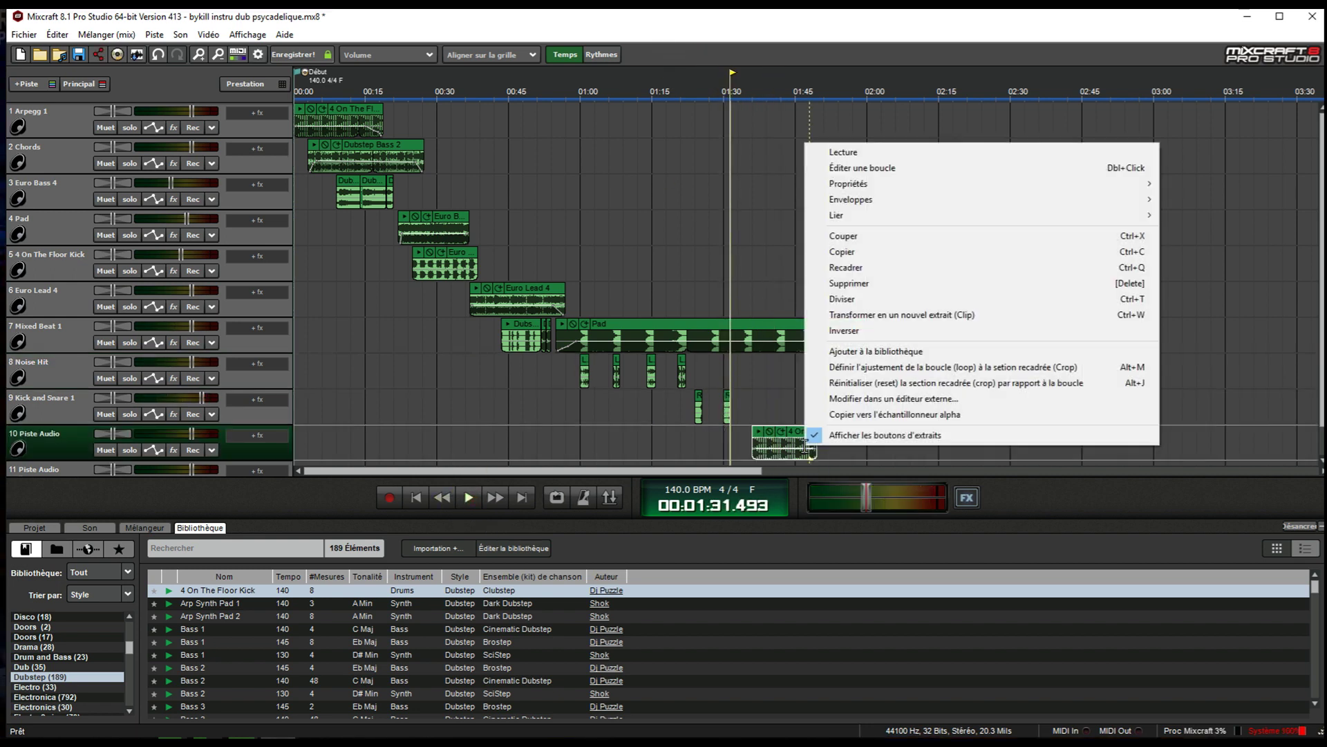
{"action": "left_click", "coordinate": [847, 285]}
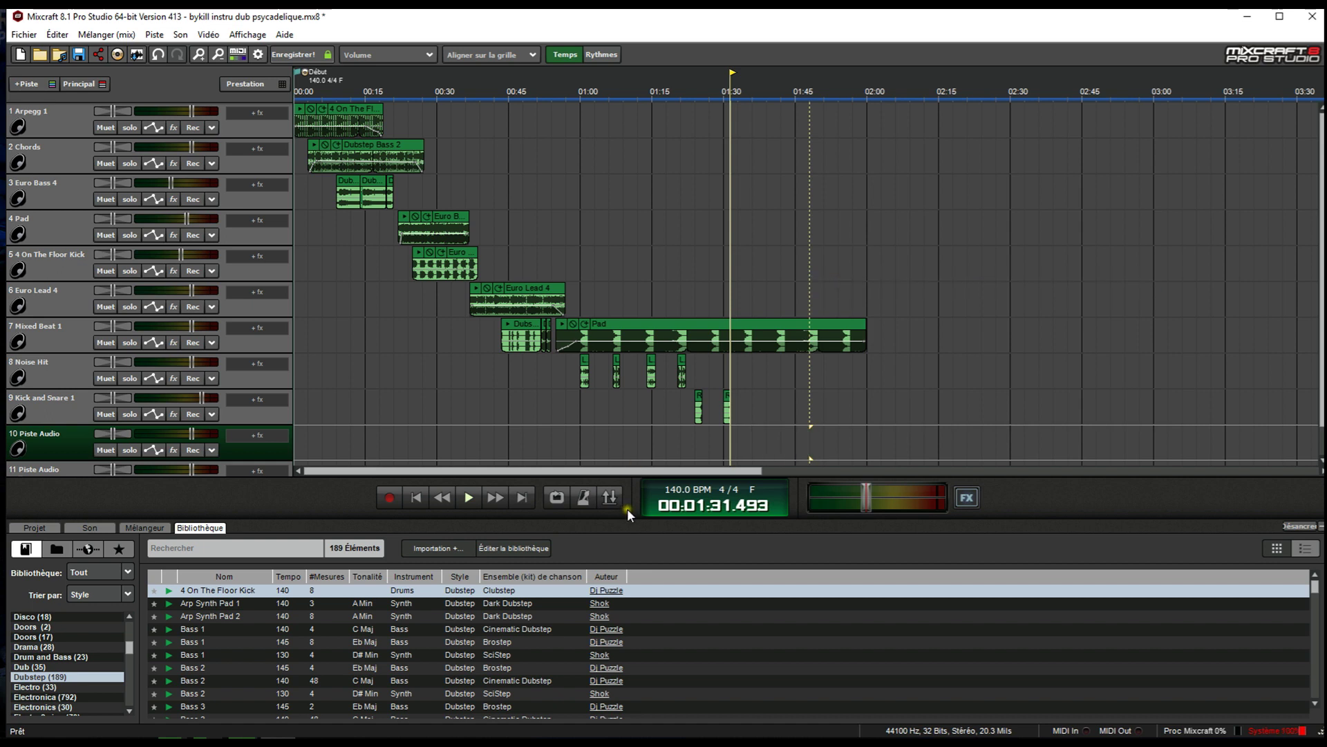
- Audition the Dubstep loops Arp Synth Pad 1, Arp Synth Pad 2 and the Cinematic Dubstep Bass 1 over the playing arrangement
{"action": "left_click", "coordinate": [470, 498]}
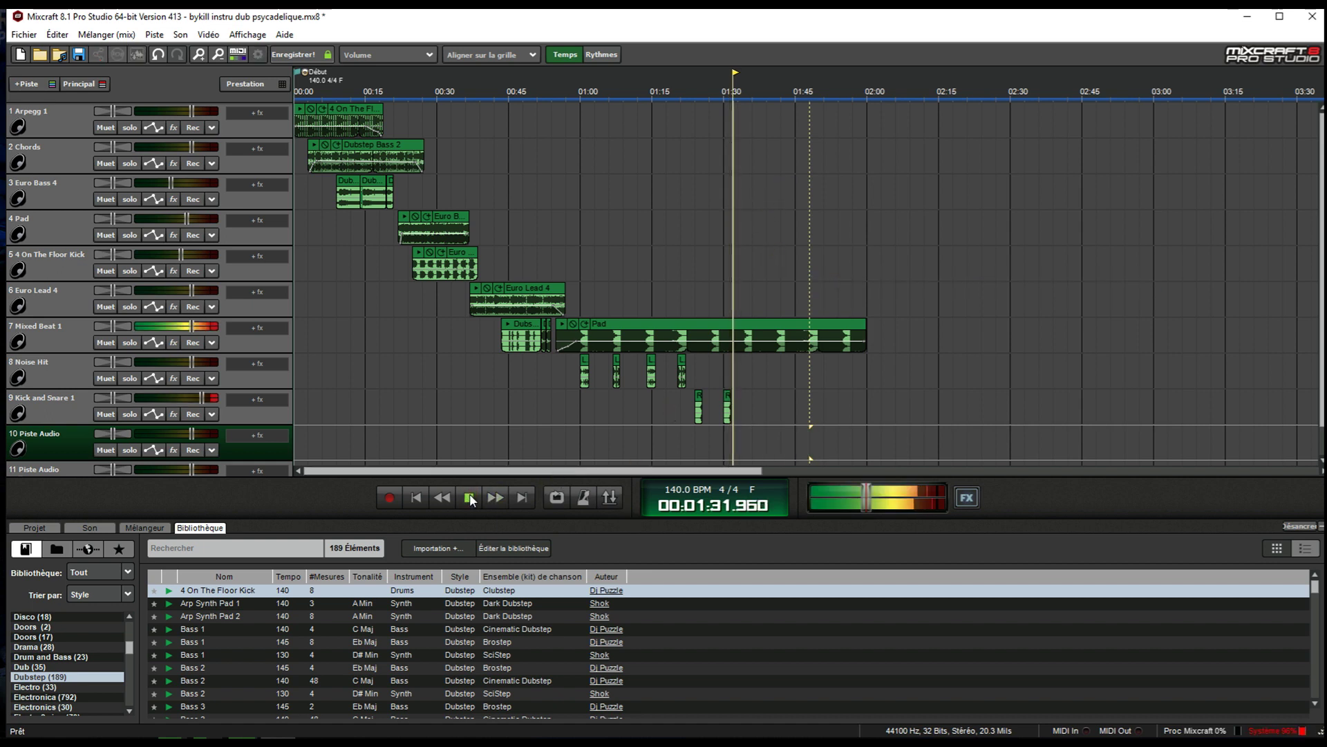
{"action": "left_click", "coordinate": [169, 604]}
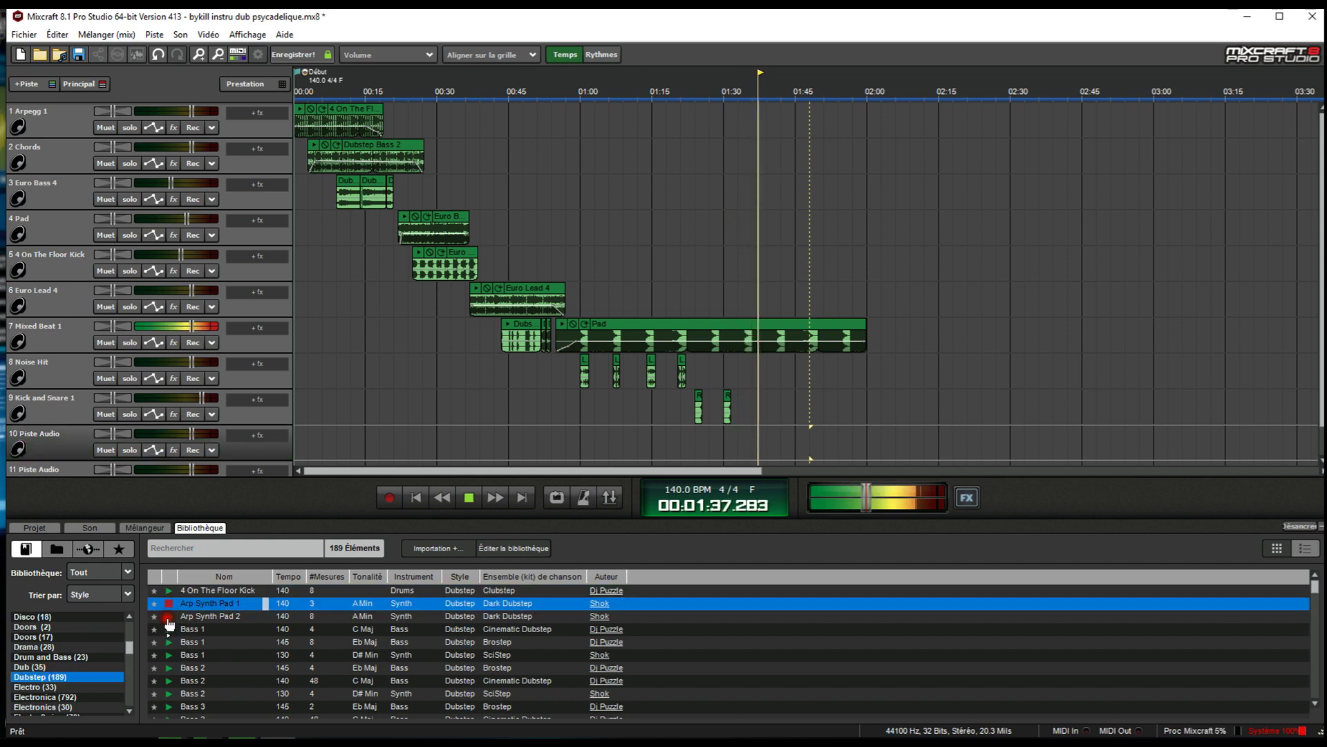
{"action": "left_click", "coordinate": [168, 617]}
{"action": "left_click", "coordinate": [167, 629]}
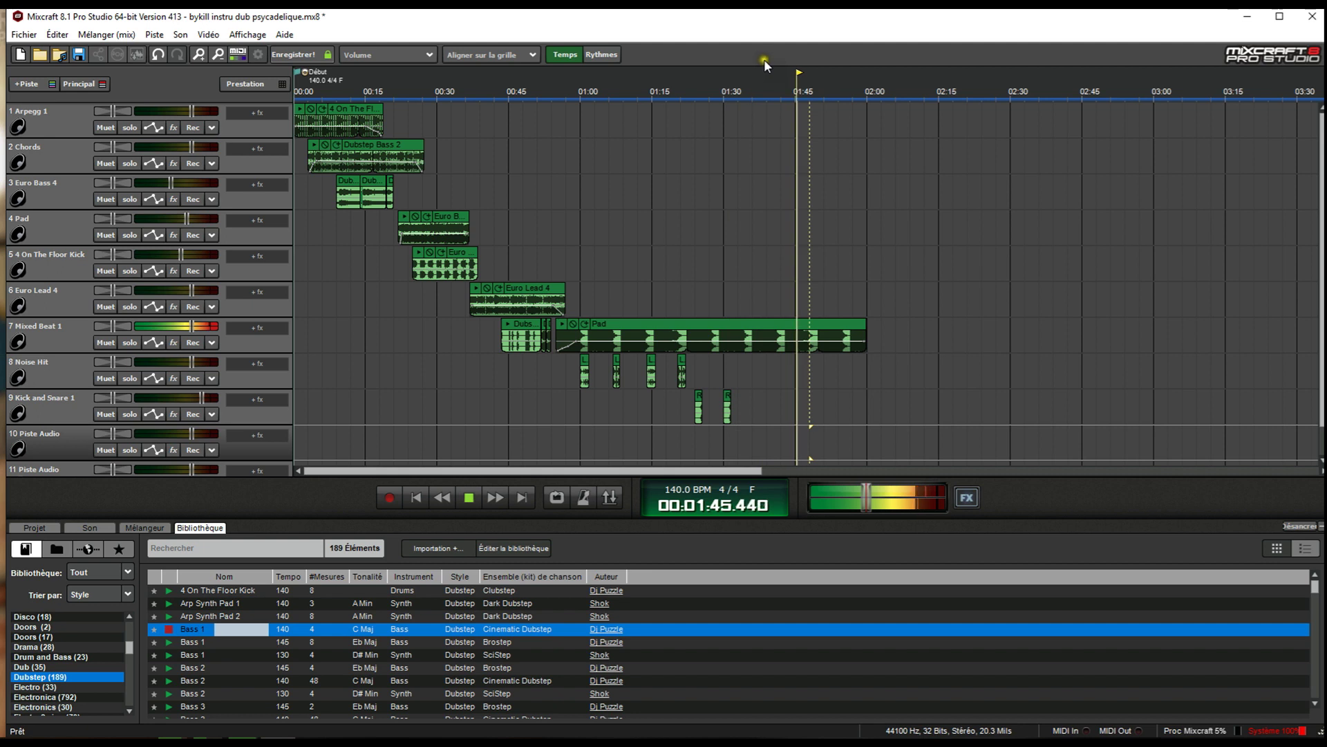
- Replay the arrangement from about 01:36, auditioning the Brostep and SciStep Bass 1 and the Brostep and Cinematic Dubstep Bass 2, and stop playback
{"action": "left_click", "coordinate": [748, 88]}
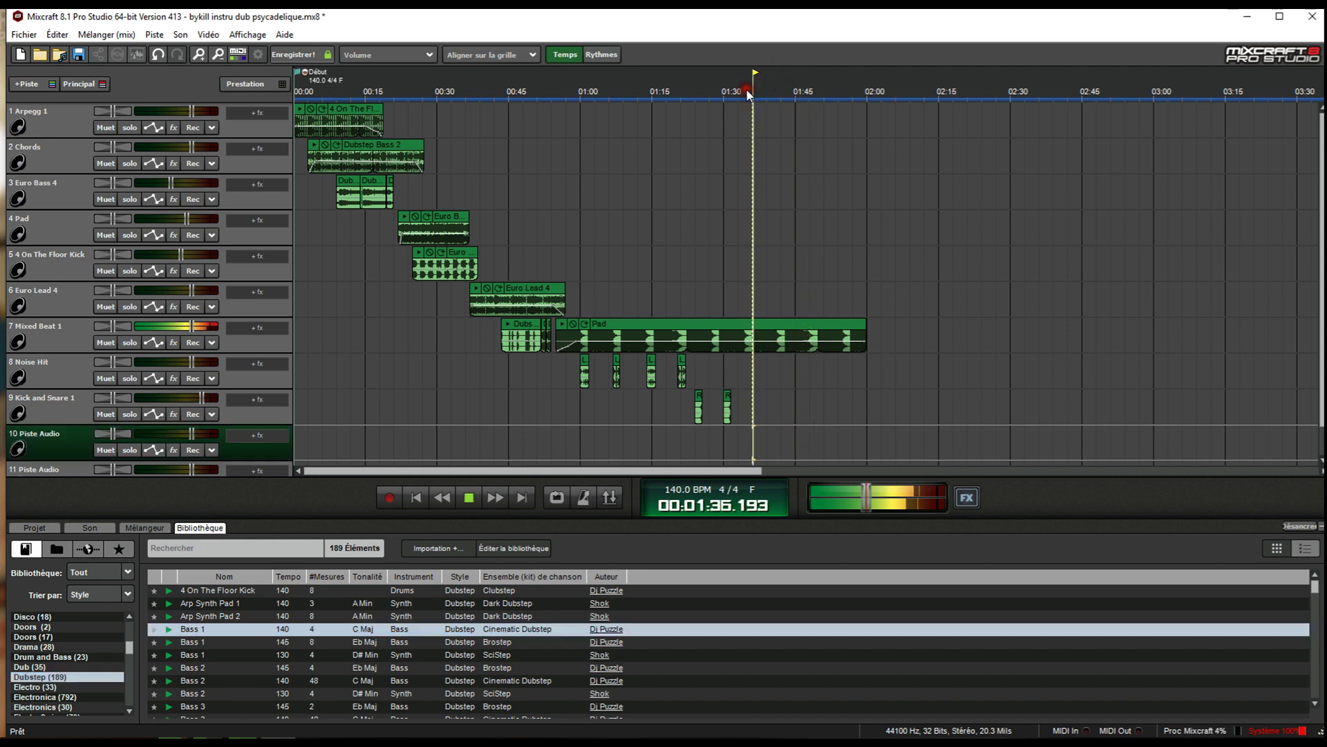
{"action": "left_click", "coordinate": [168, 642]}
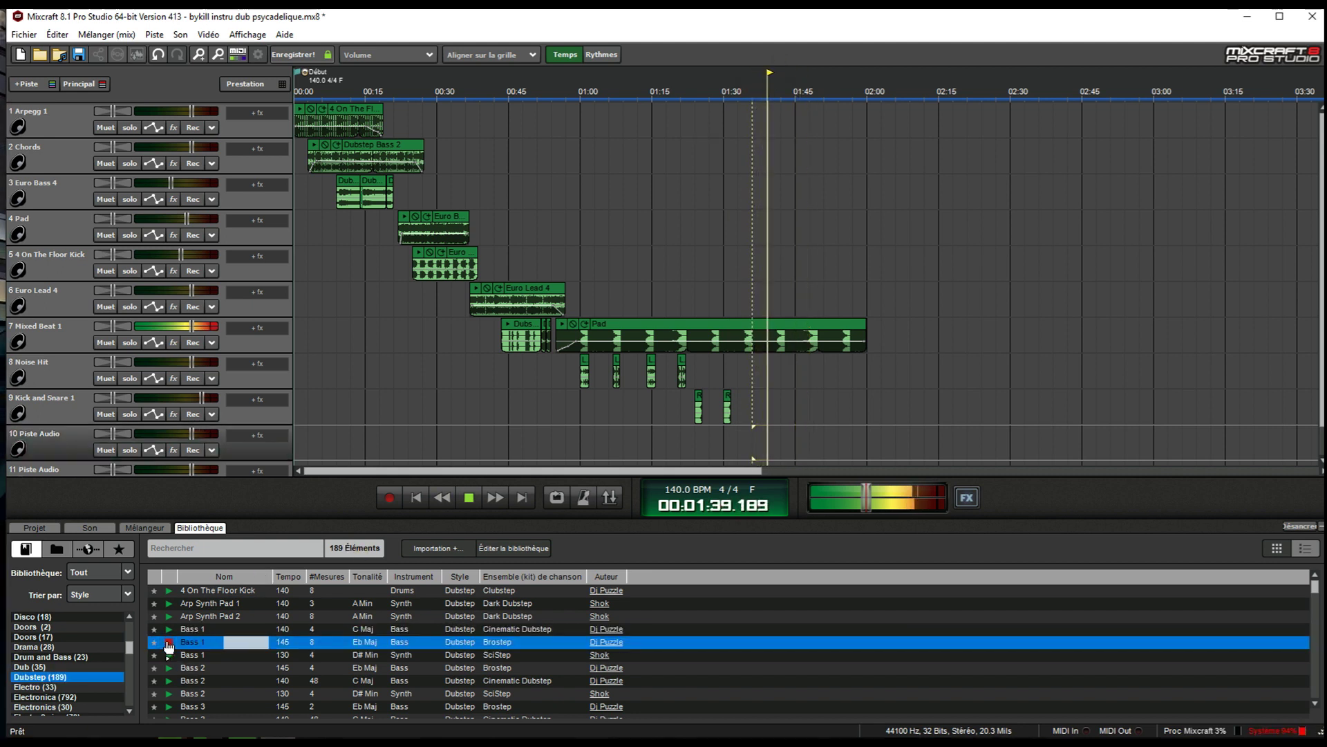
{"action": "left_click", "coordinate": [169, 656]}
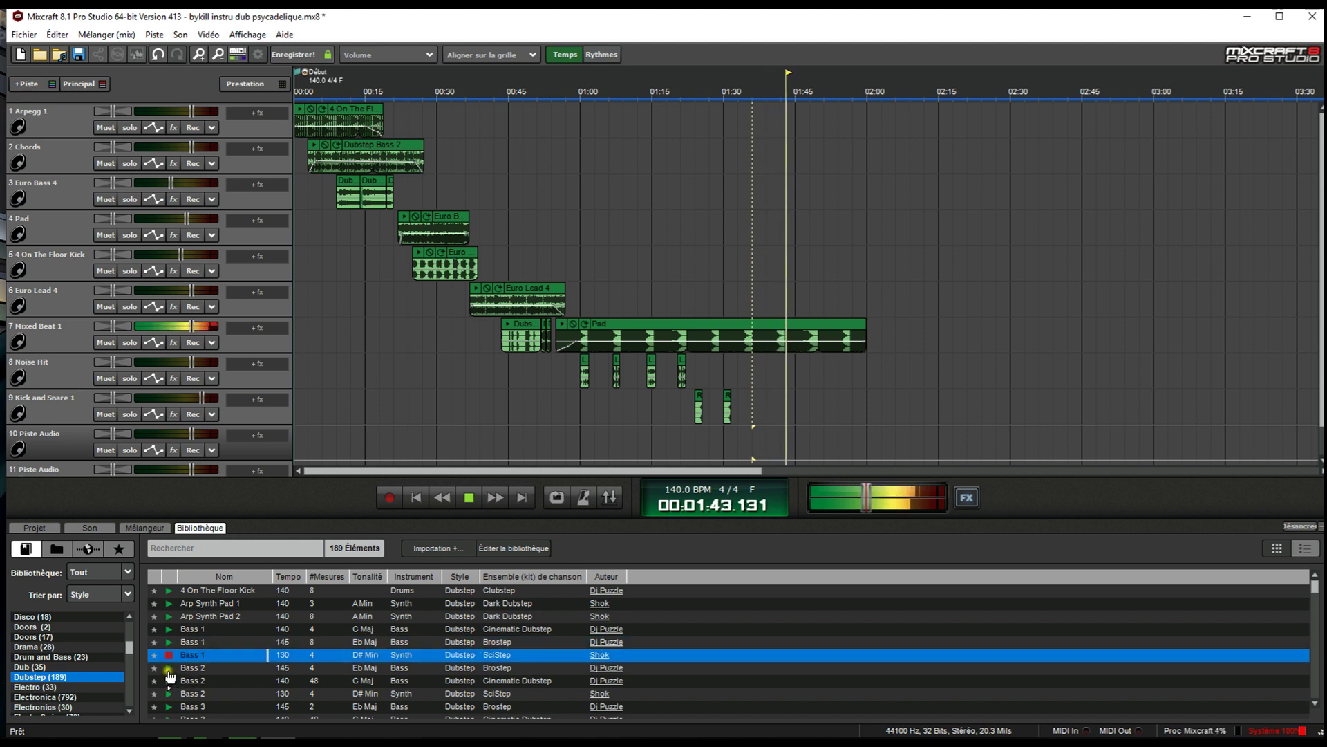
{"action": "left_click", "coordinate": [170, 667]}
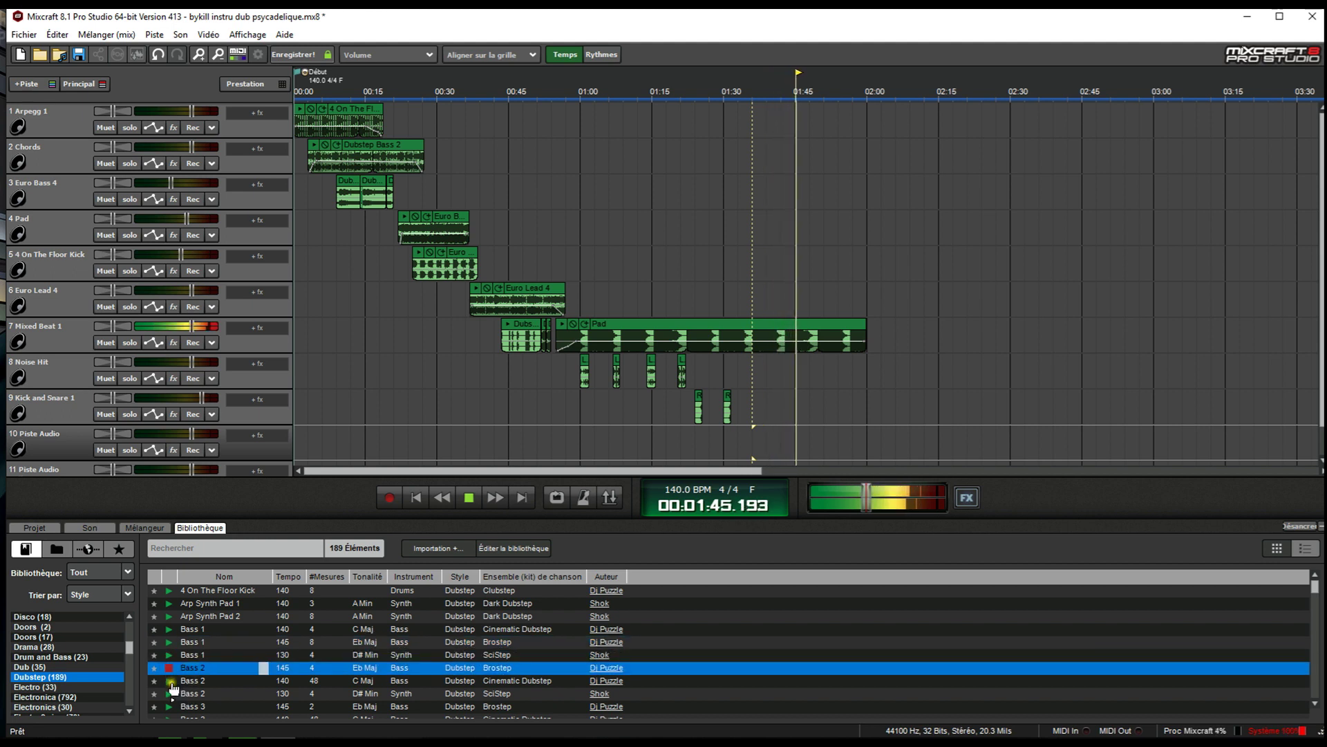
{"action": "left_click", "coordinate": [171, 681]}
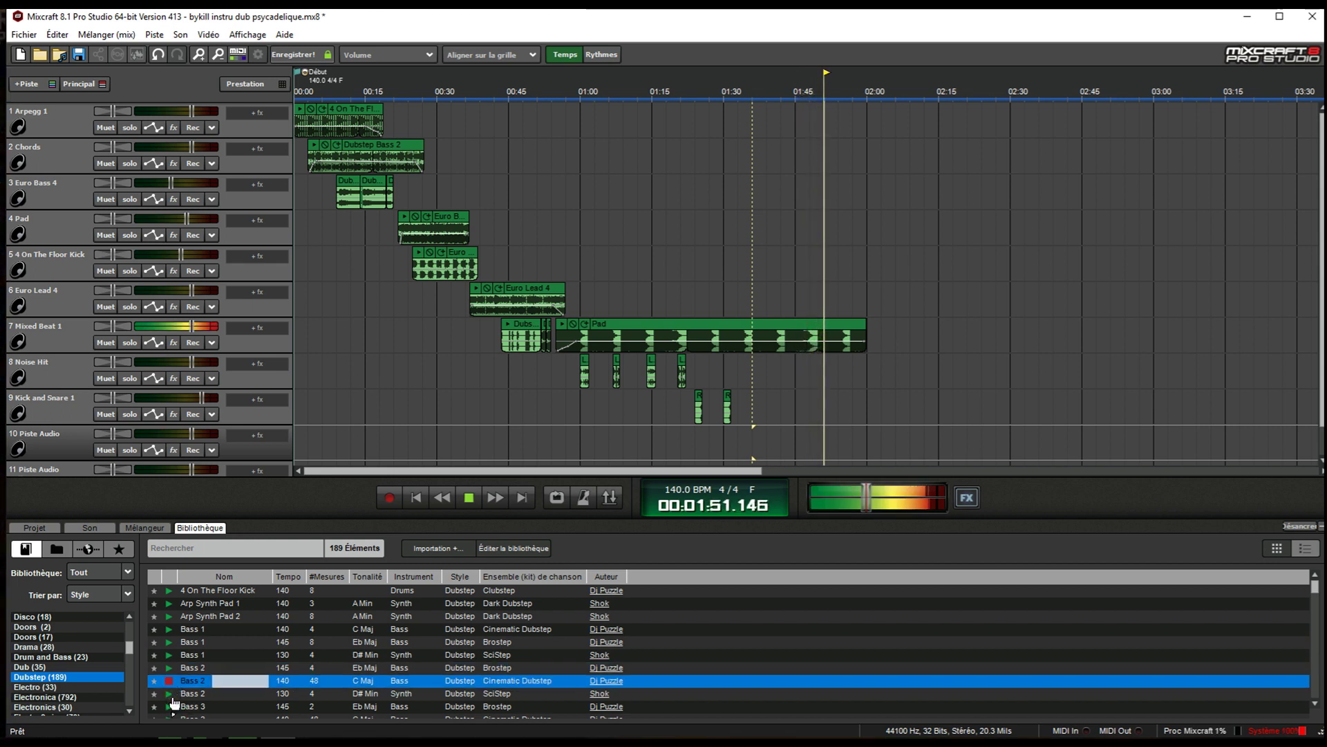
{"action": "left_click", "coordinate": [468, 502]}
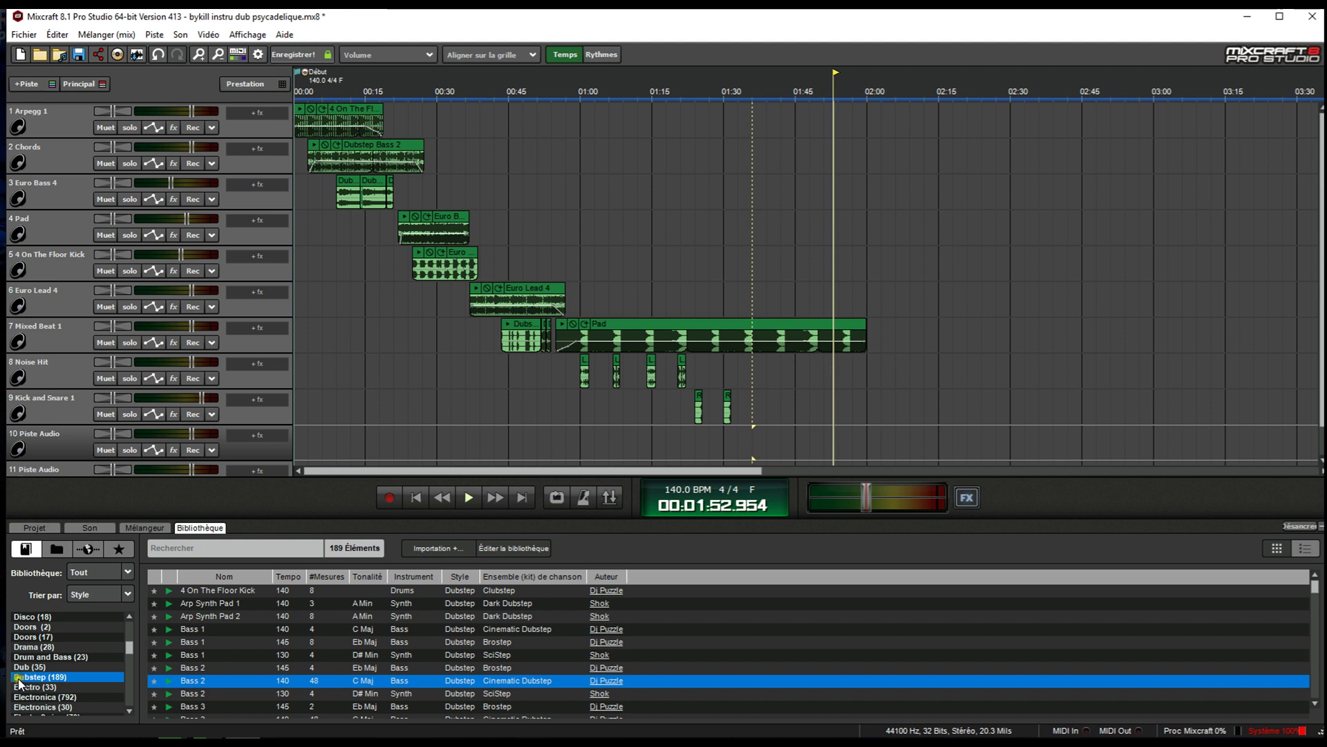
- Filter the loop library to the African style and preview the African Congolese loop
{"action": "scroll", "coordinate": [41, 641], "scroll_direction": "up", "scroll_amount": 8}
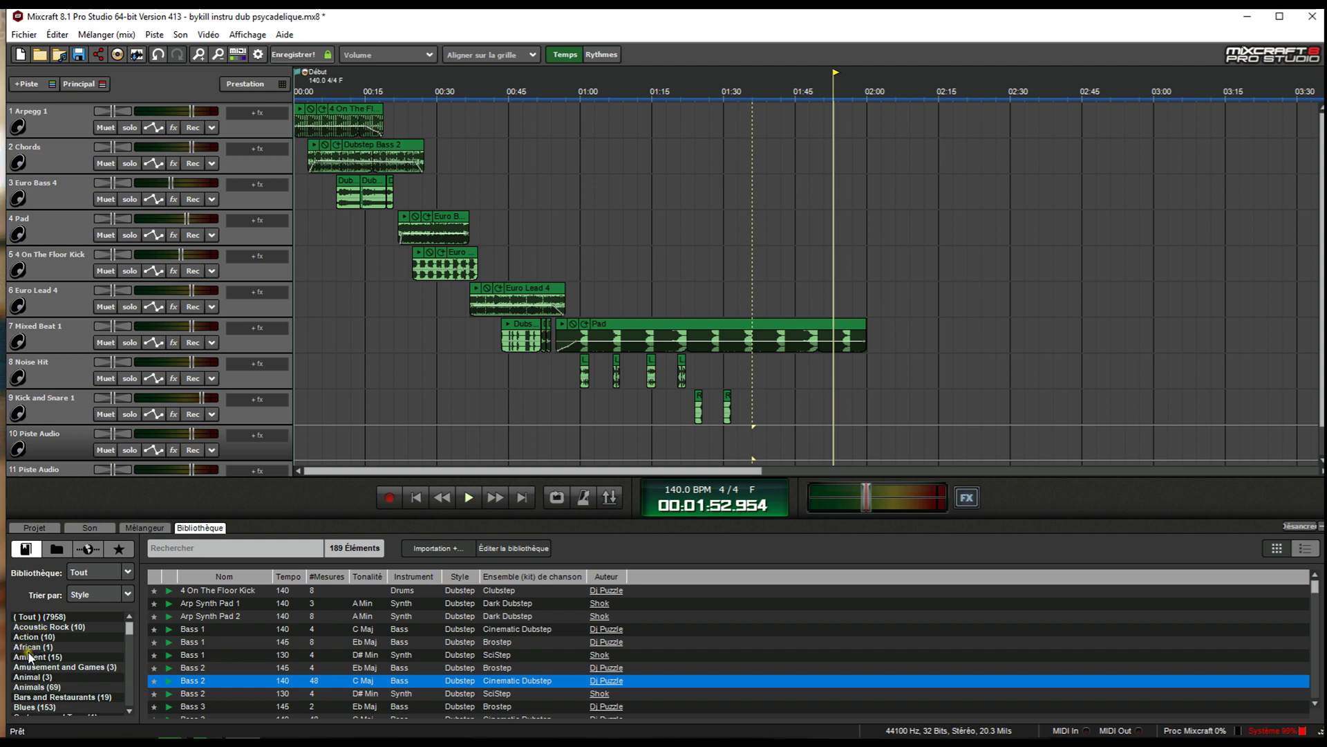
{"action": "left_click", "coordinate": [28, 648]}
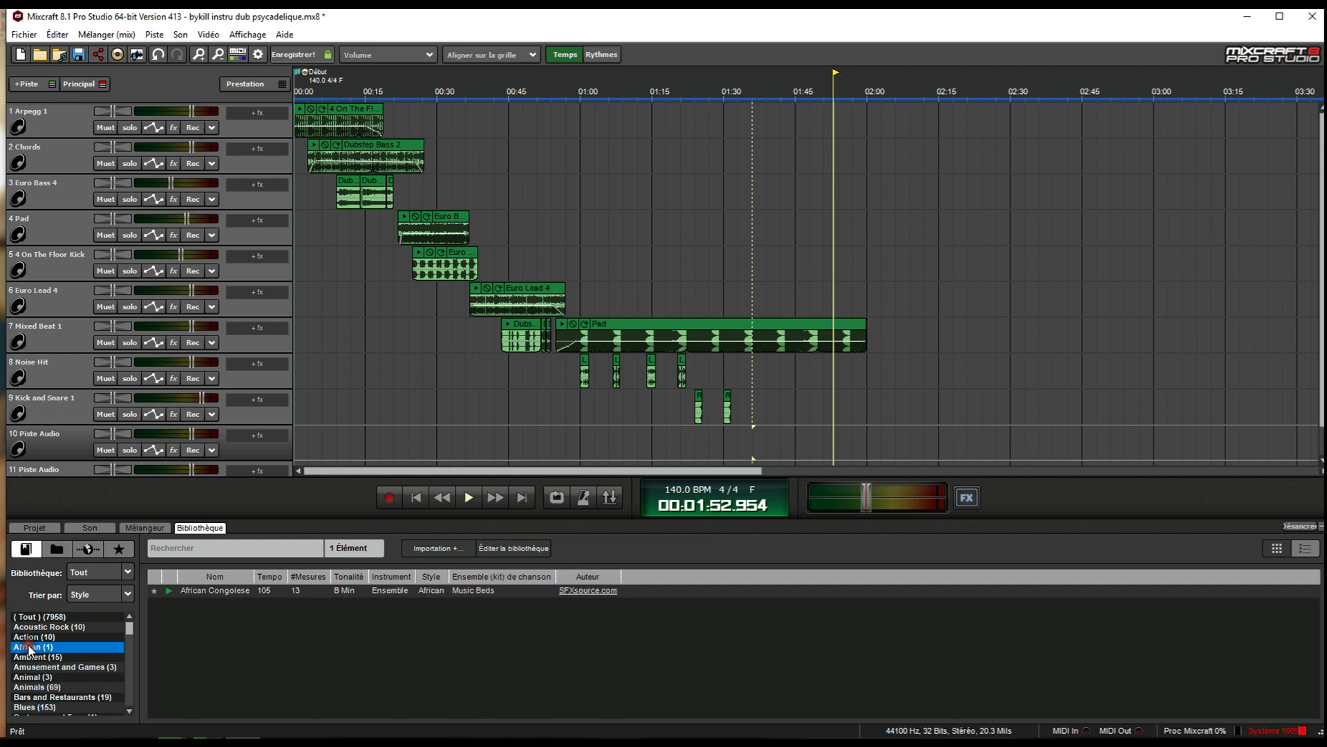
{"action": "left_click", "coordinate": [170, 592]}
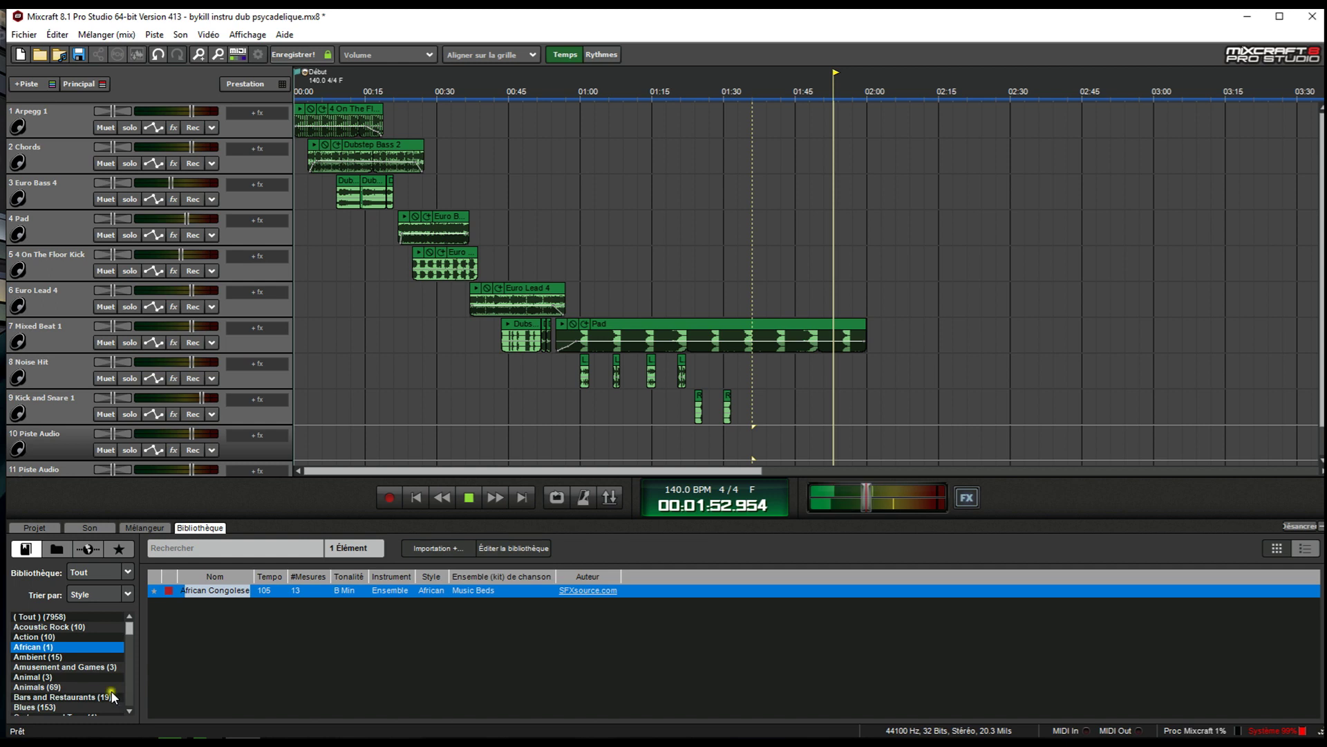
- Filter the library to the Ambient style and preview the Atmosphere, Bass, Caverns, Groove and Haunting loops
{"action": "left_click", "coordinate": [35, 657]}
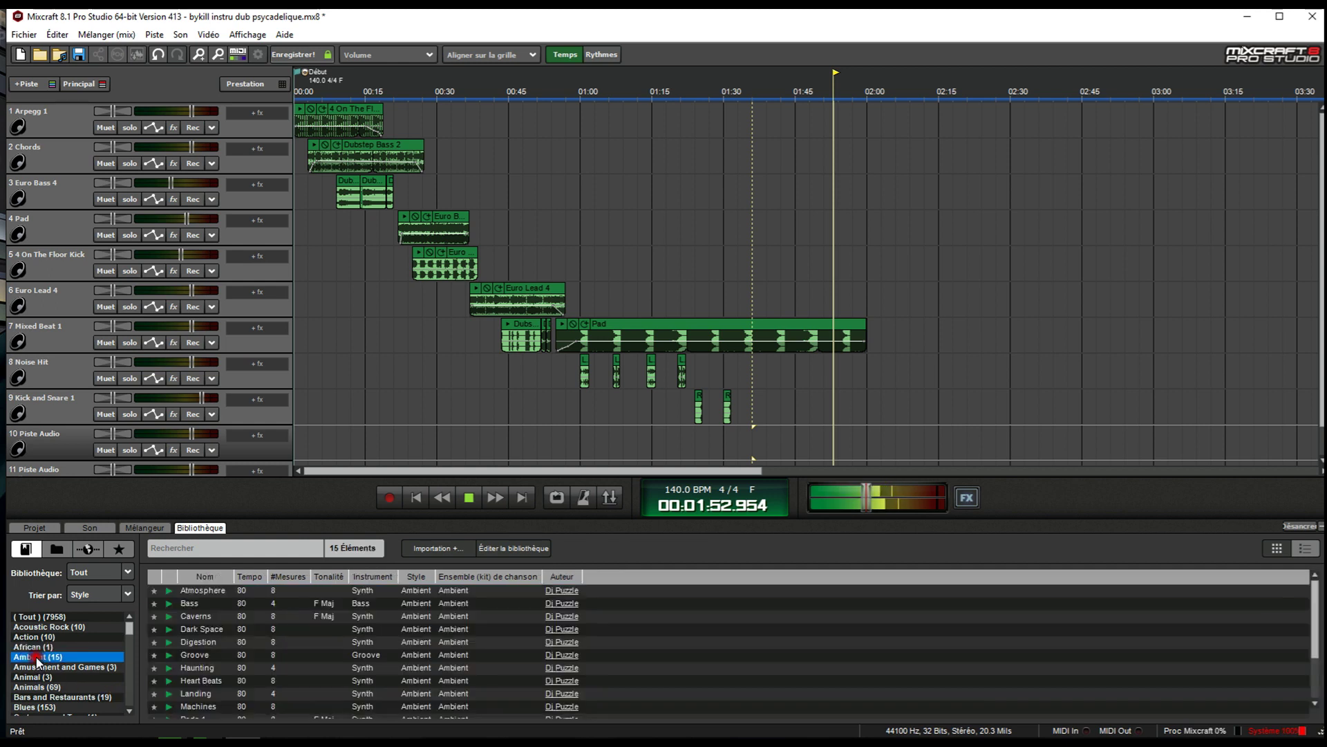
{"action": "left_click", "coordinate": [175, 591]}
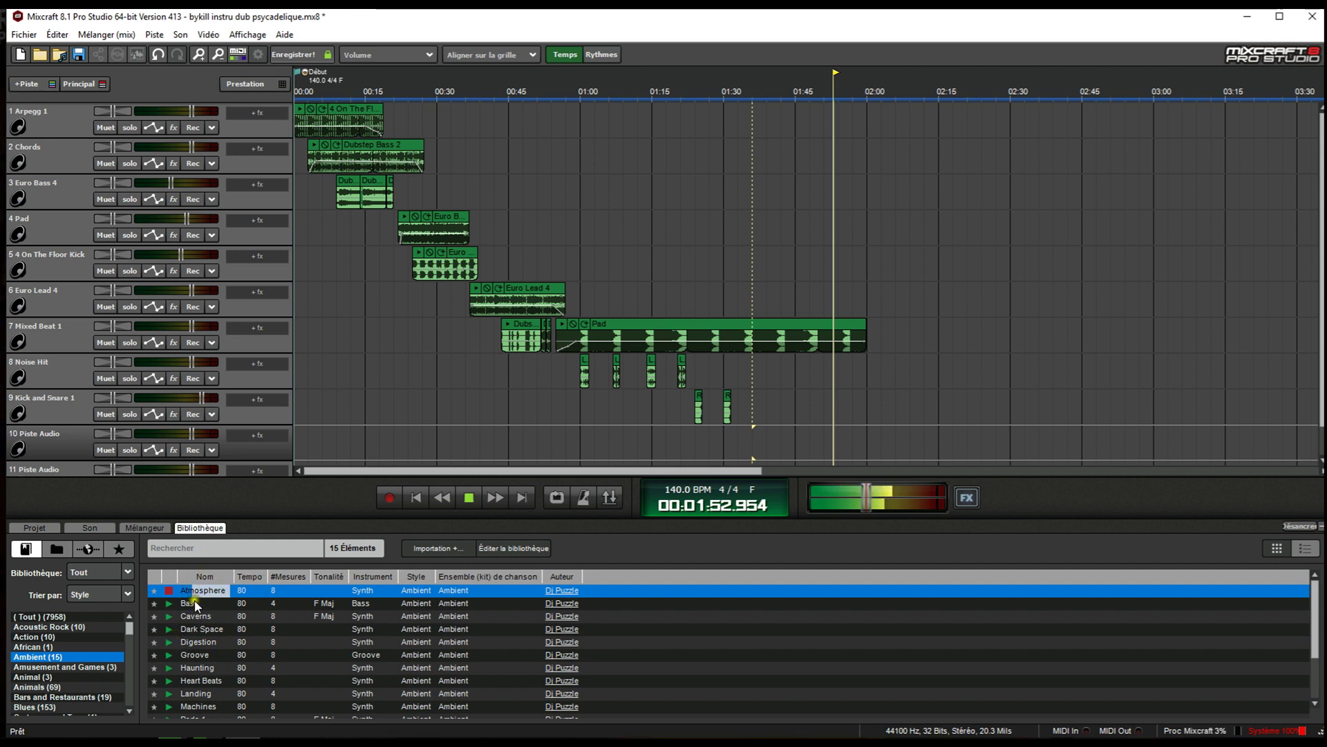
{"action": "left_click", "coordinate": [168, 603]}
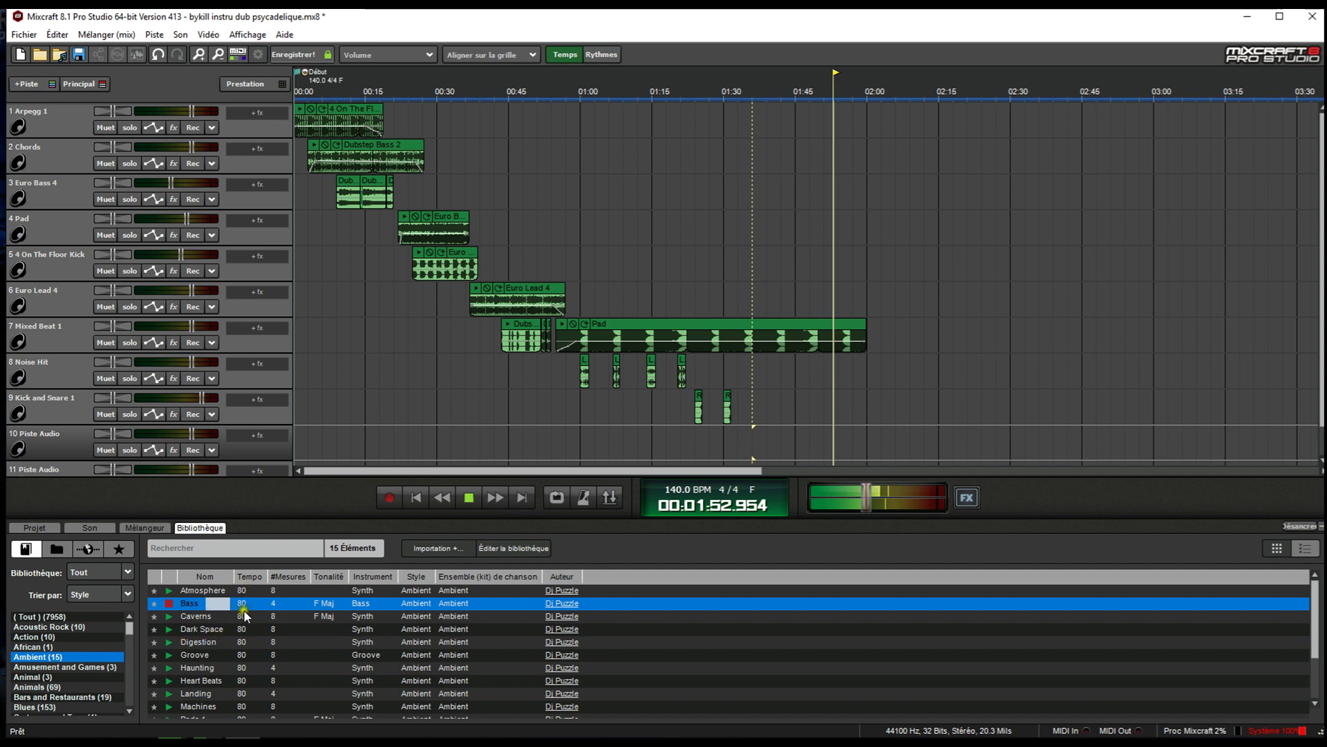
{"action": "left_click", "coordinate": [169, 617]}
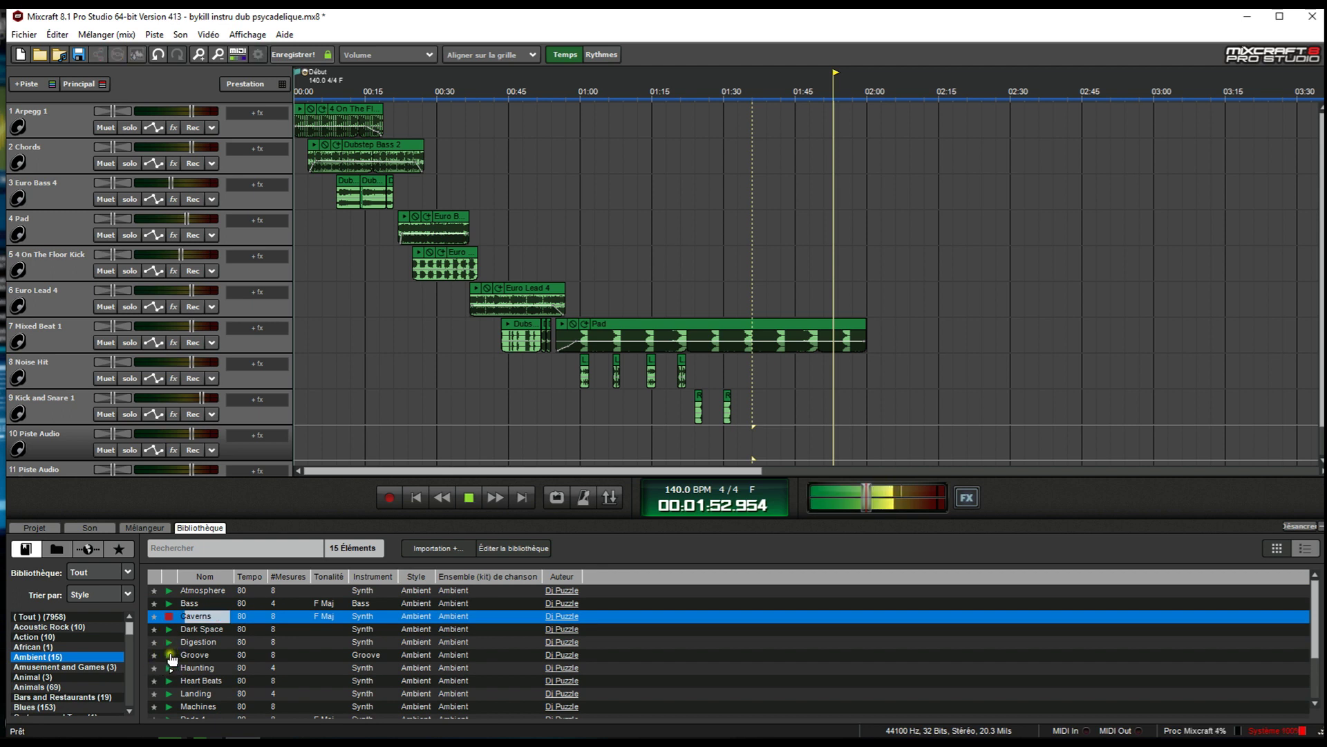
{"action": "left_click", "coordinate": [169, 655]}
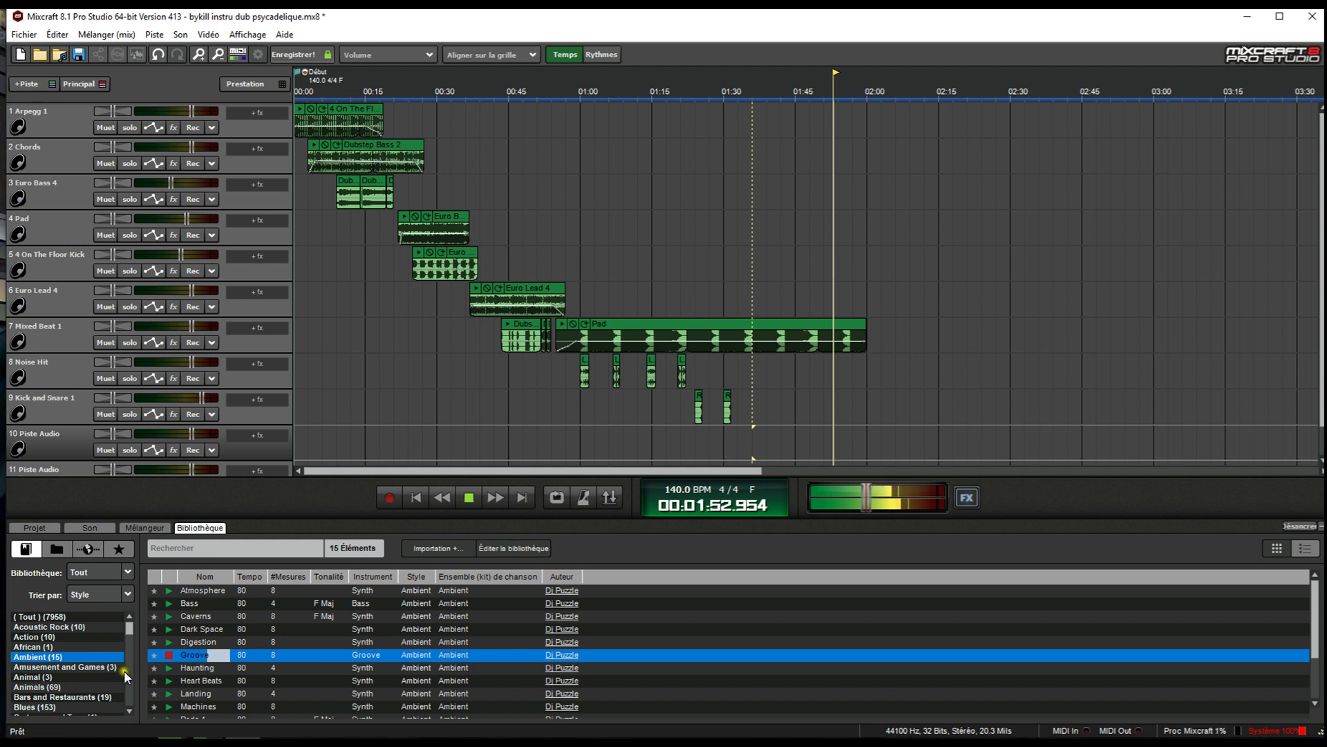
{"action": "left_click", "coordinate": [168, 668]}
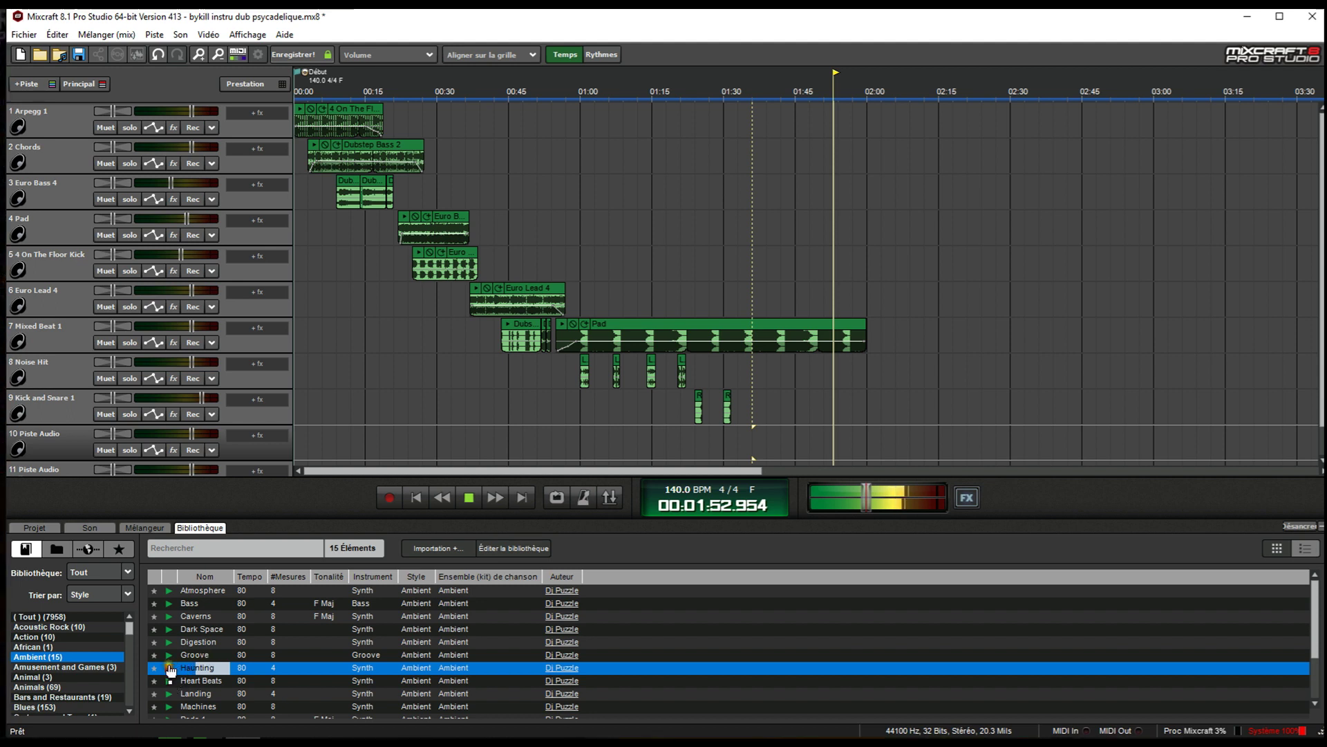
{"action": "left_click", "coordinate": [168, 668]}
- Replay the arrangement from 01:36 and audition the Ambient loops Haunting, Heart Beats, Landing and Machines over it
{"action": "left_click", "coordinate": [754, 104]}
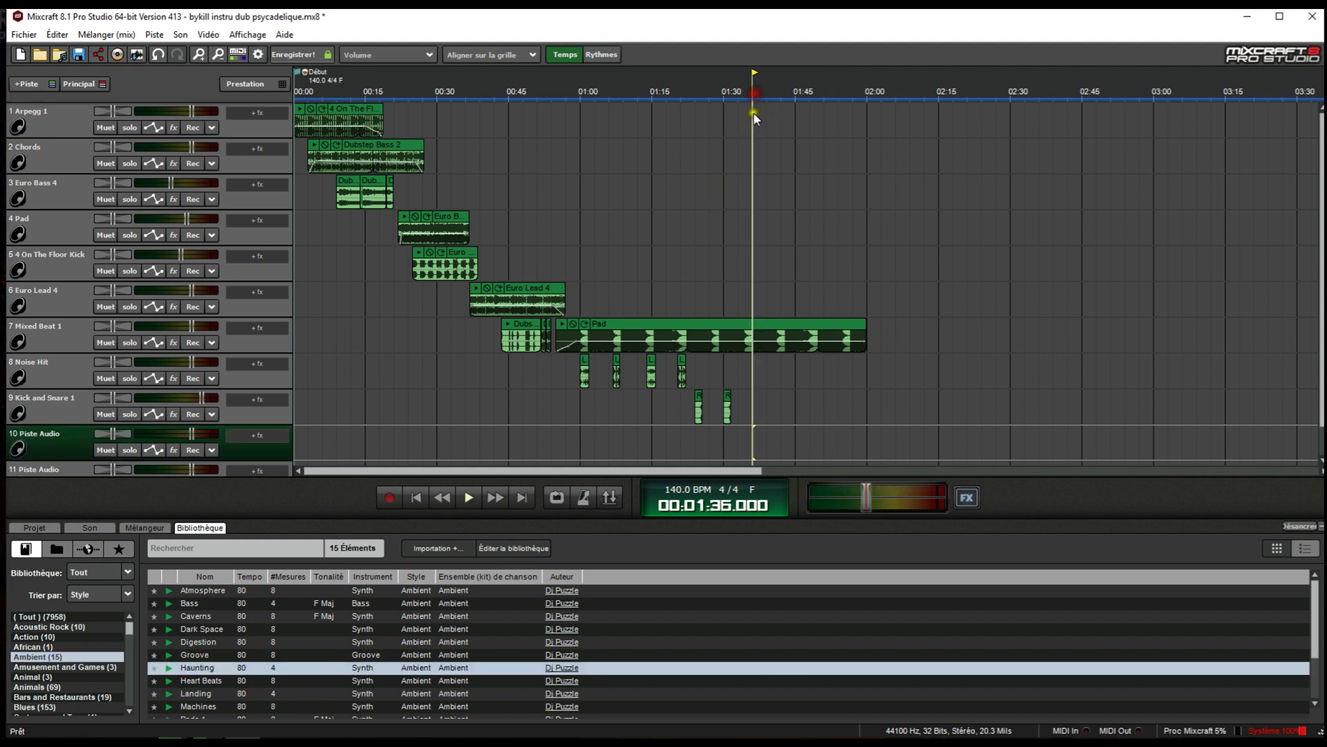
{"action": "left_click", "coordinate": [470, 504]}
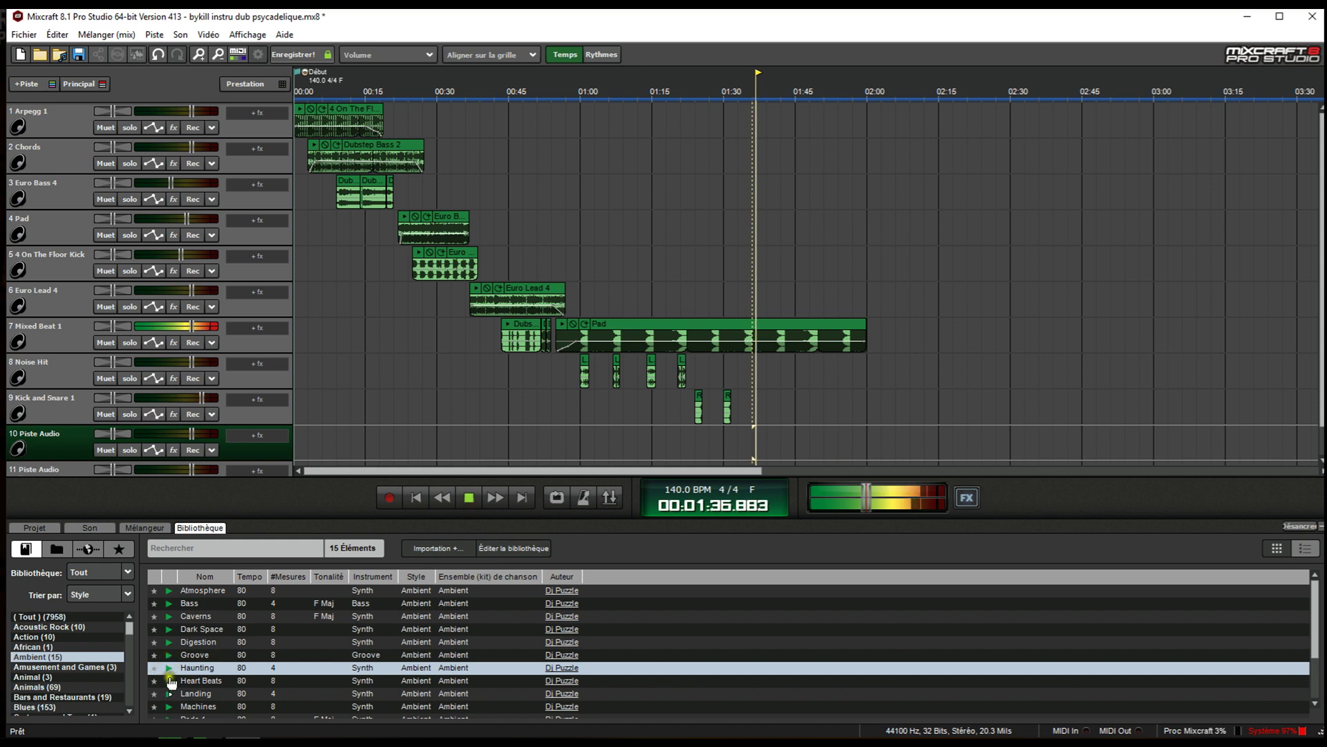
{"action": "left_click", "coordinate": [168, 668]}
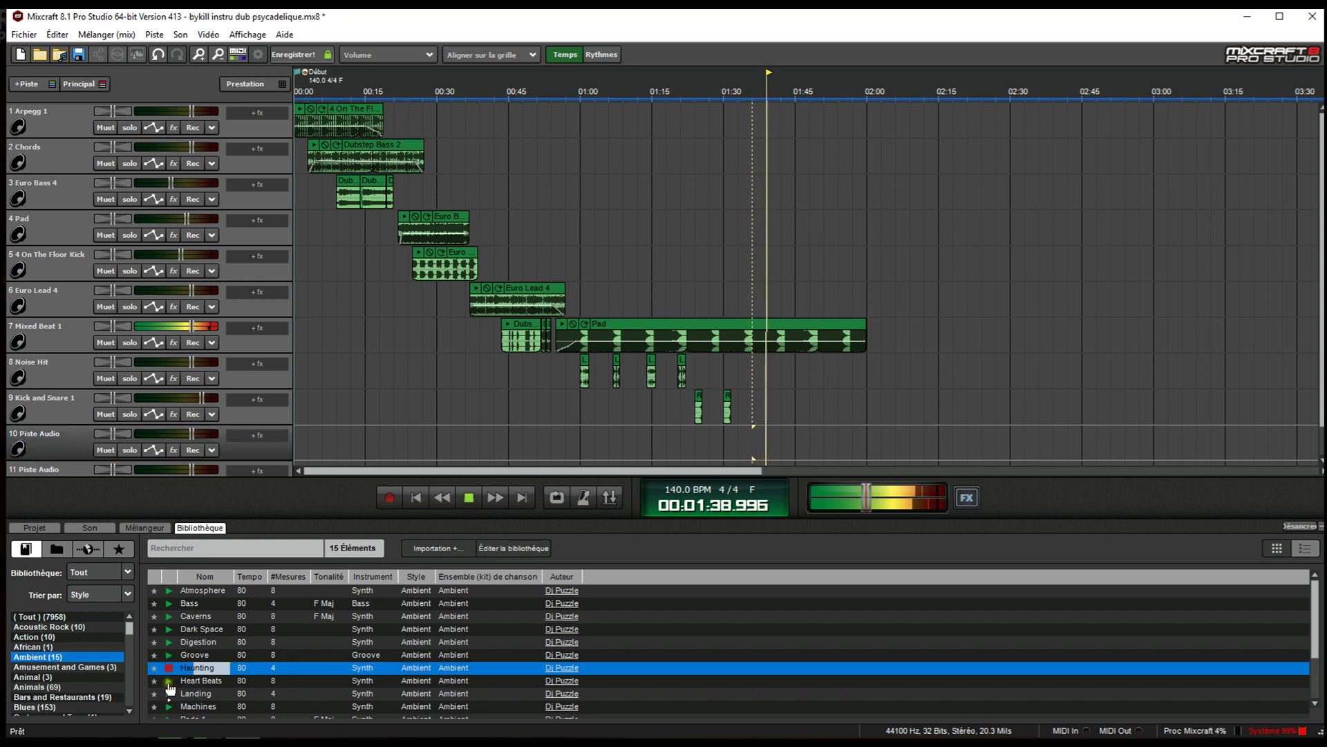
{"action": "left_click", "coordinate": [169, 681]}
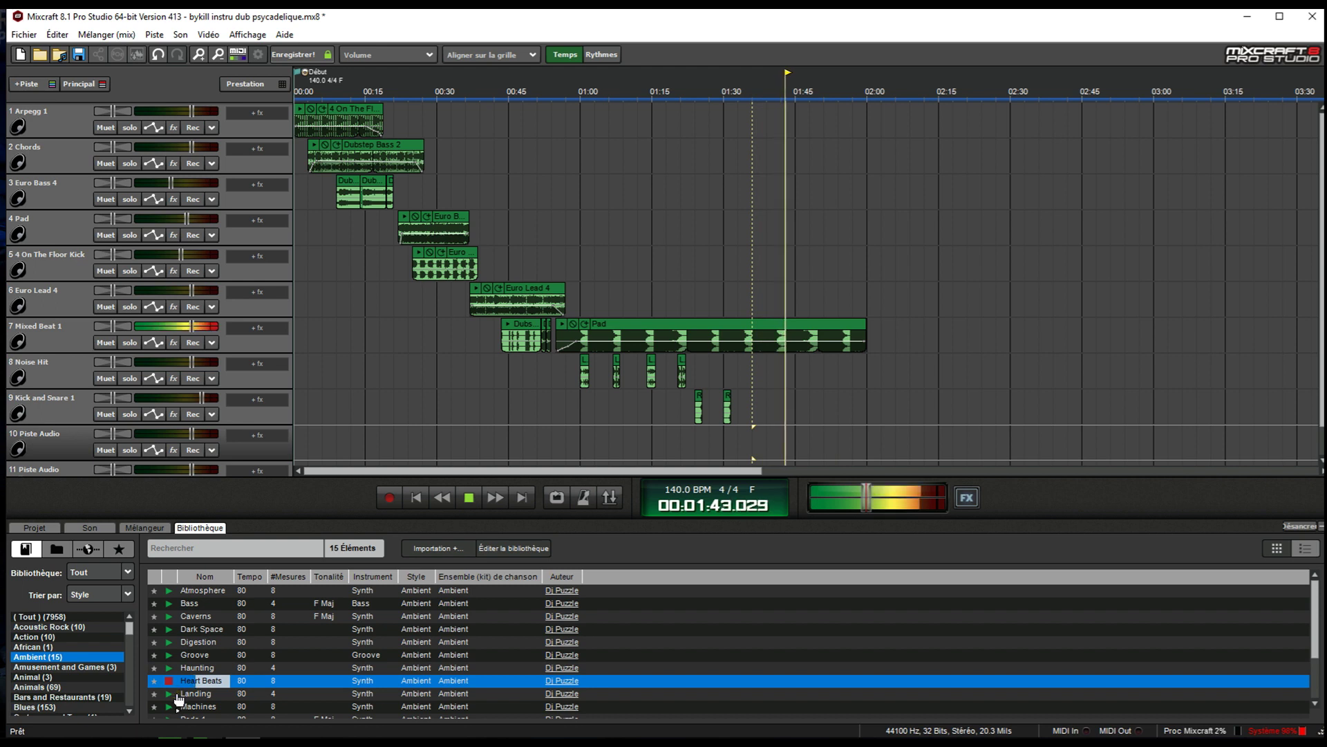
{"action": "left_click", "coordinate": [170, 694]}
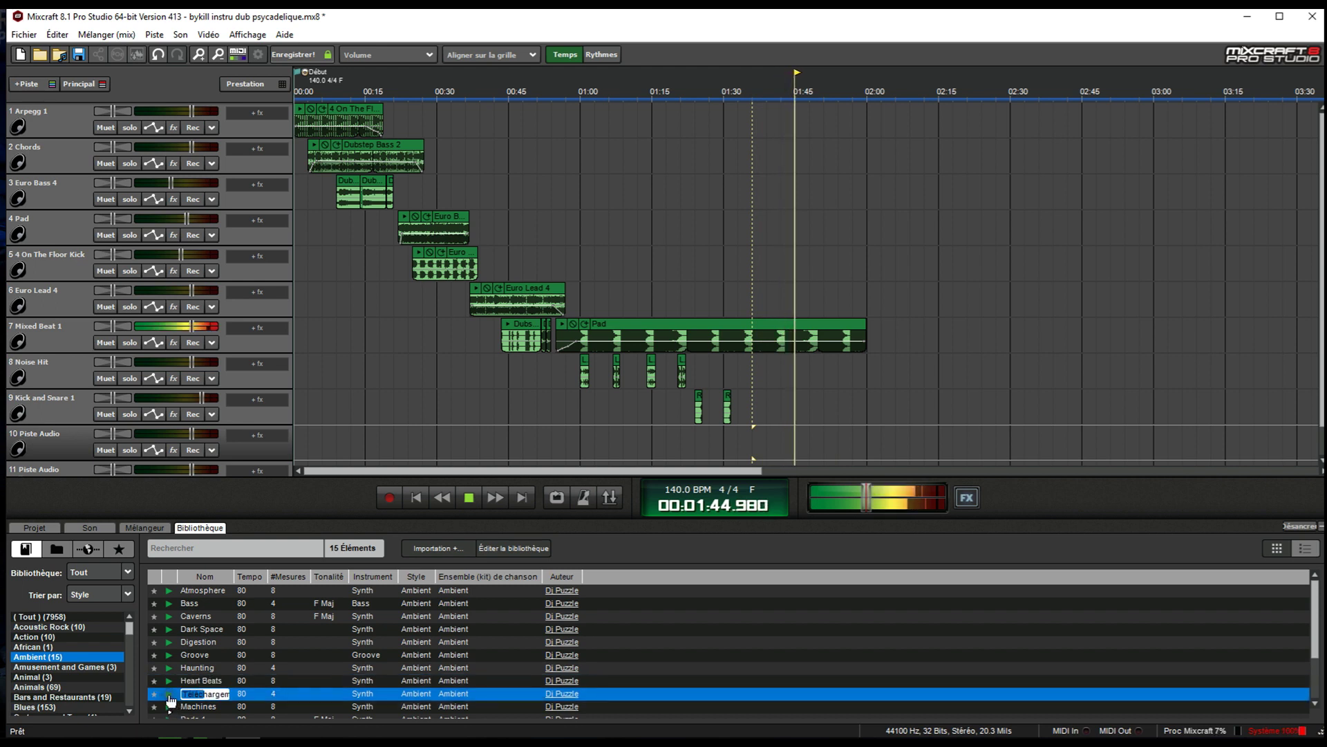
{"action": "left_click", "coordinate": [170, 707]}
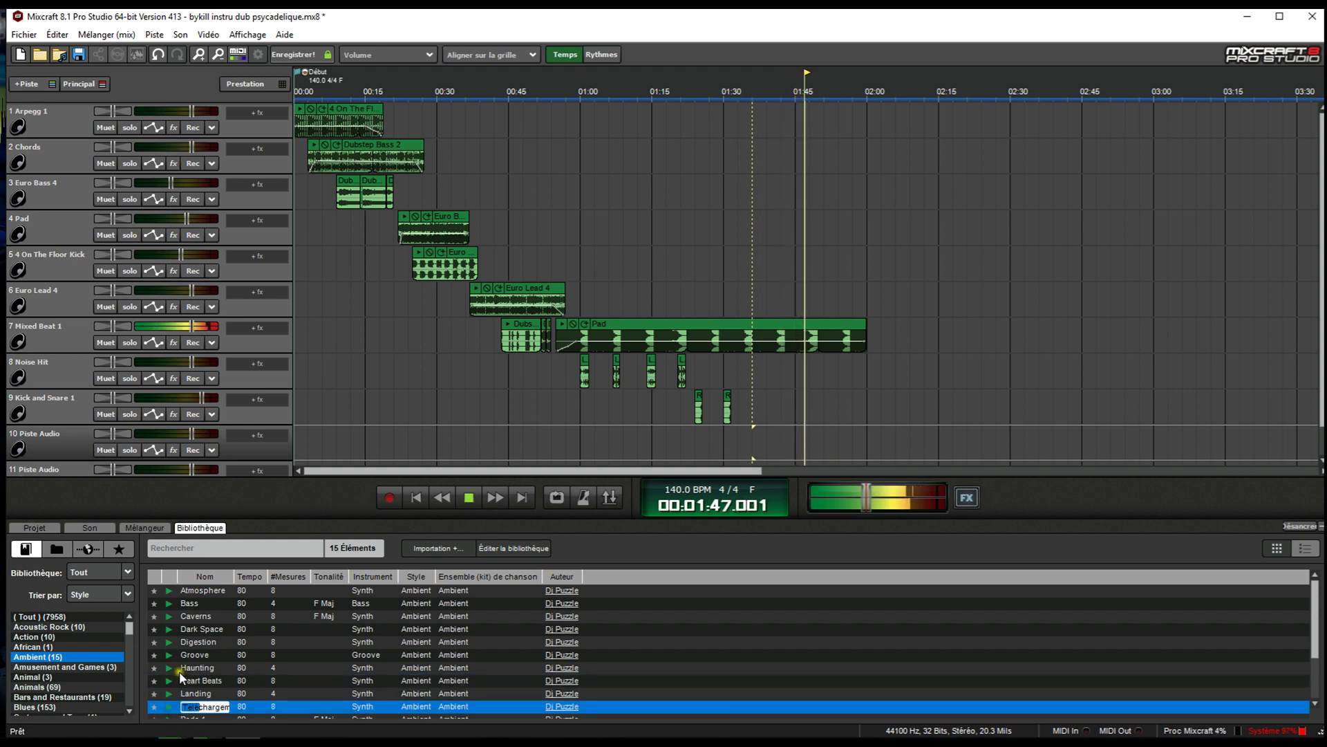
- Audition the Ambient loops Pads 1 and Pads 2, replaying Pads 2 with the arrangement from about 01:33, and stop playback
{"action": "scroll", "coordinate": [173, 703], "scroll_direction": "down", "scroll_amount": 1}
{"action": "left_click", "coordinate": [170, 694]}
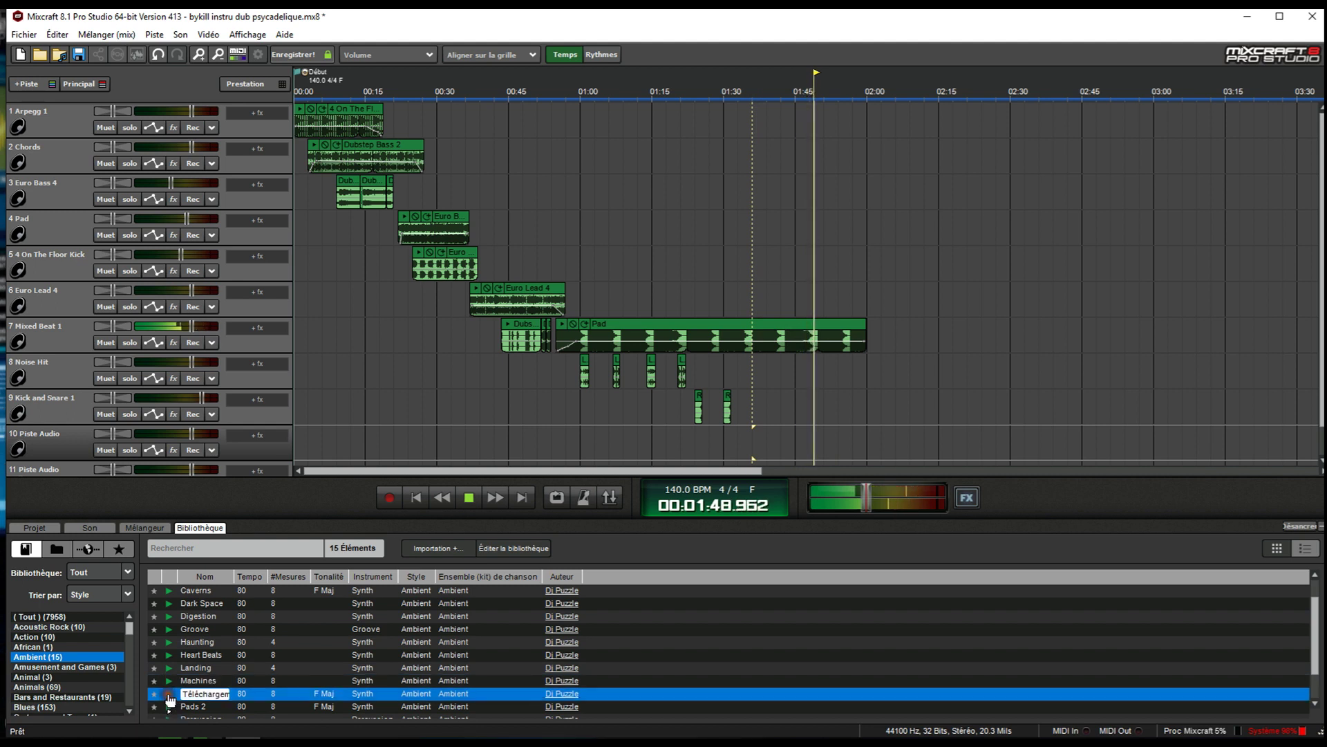
{"action": "scroll", "coordinate": [170, 699], "scroll_direction": "down", "scroll_amount": 1}
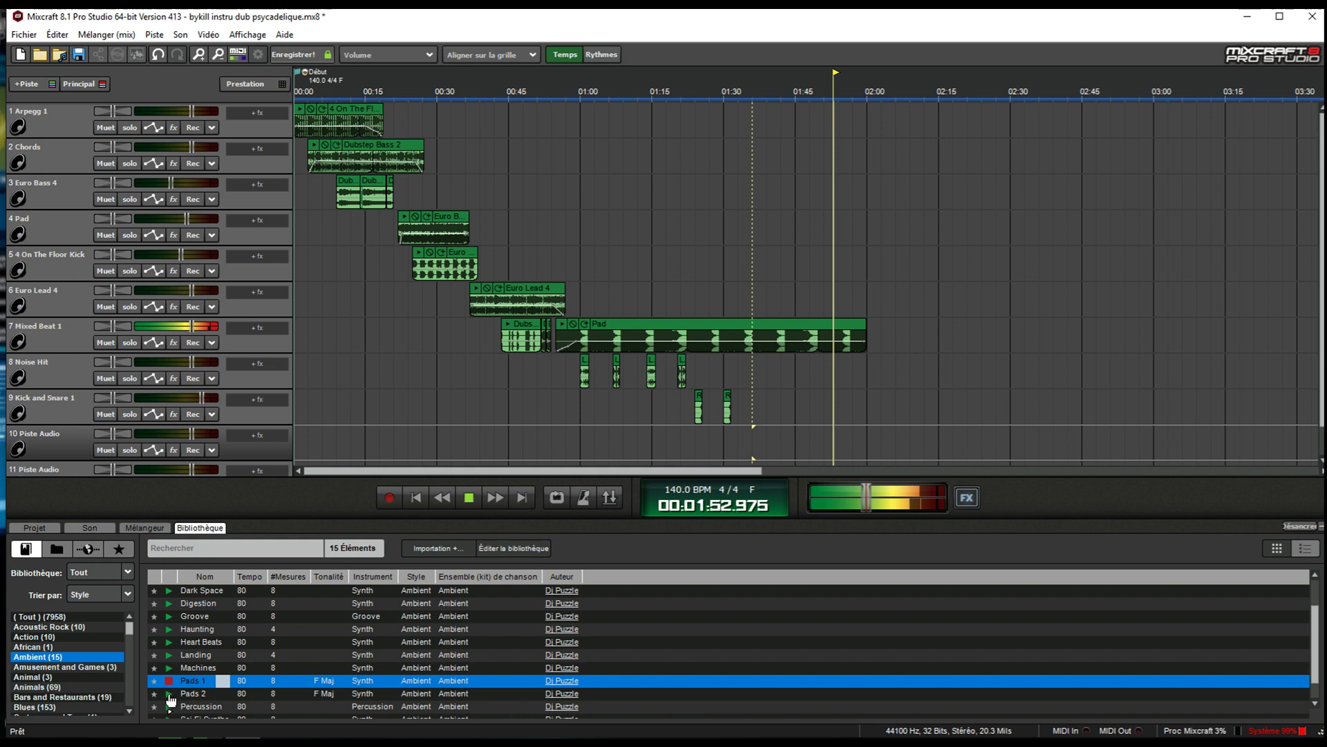
{"action": "left_click", "coordinate": [169, 694]}
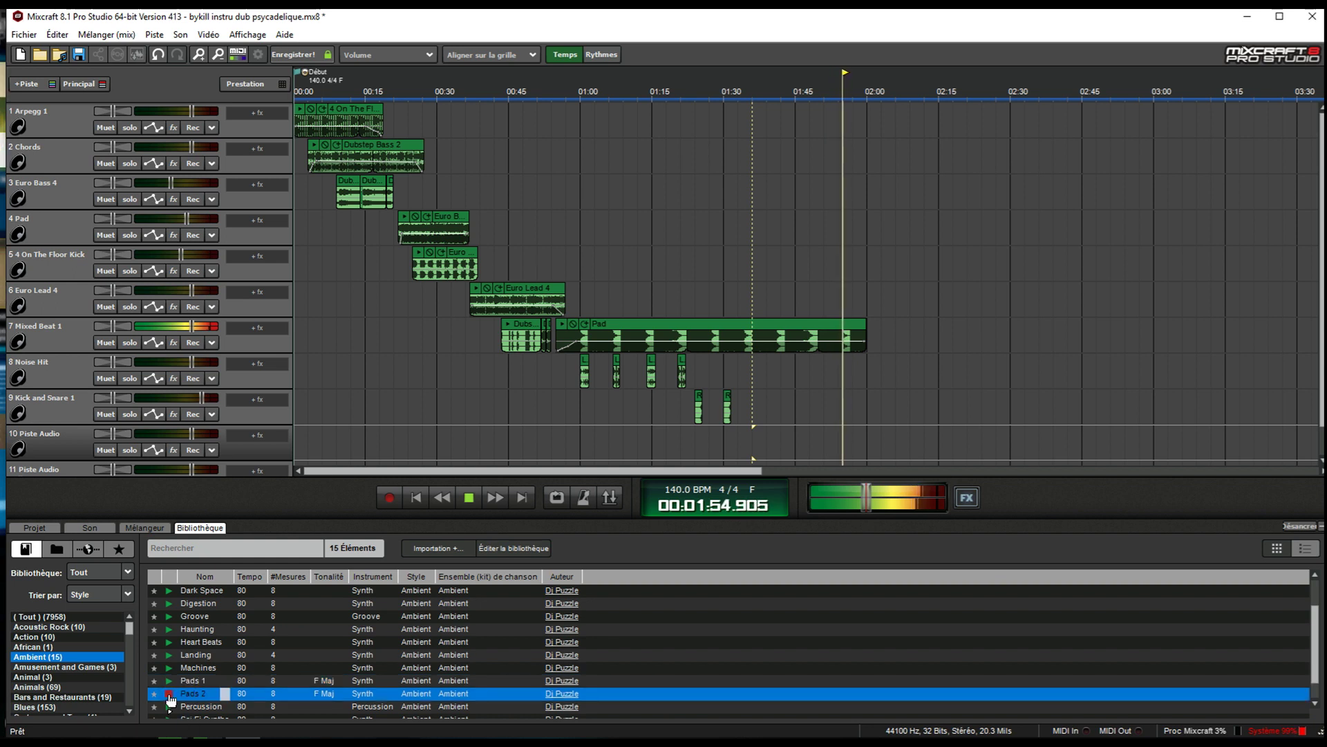
{"action": "left_click", "coordinate": [736, 93]}
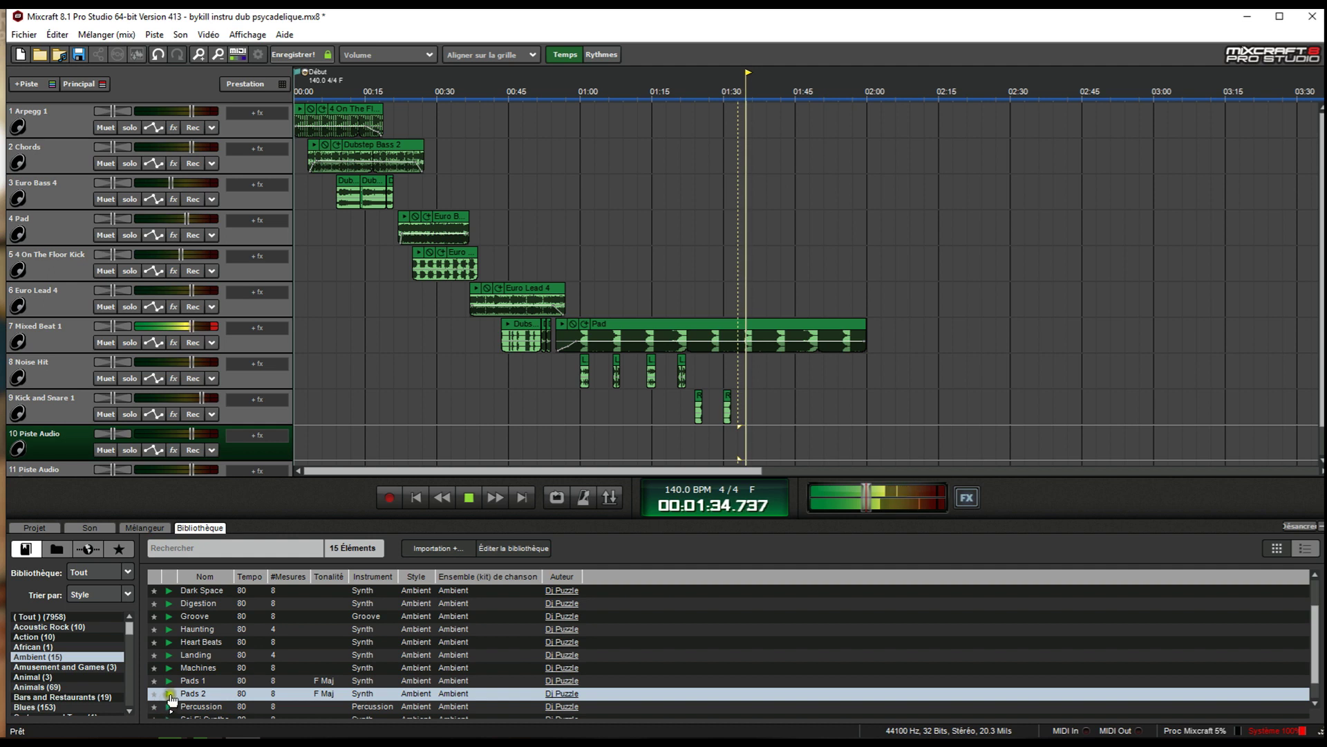
{"action": "left_click", "coordinate": [170, 694]}
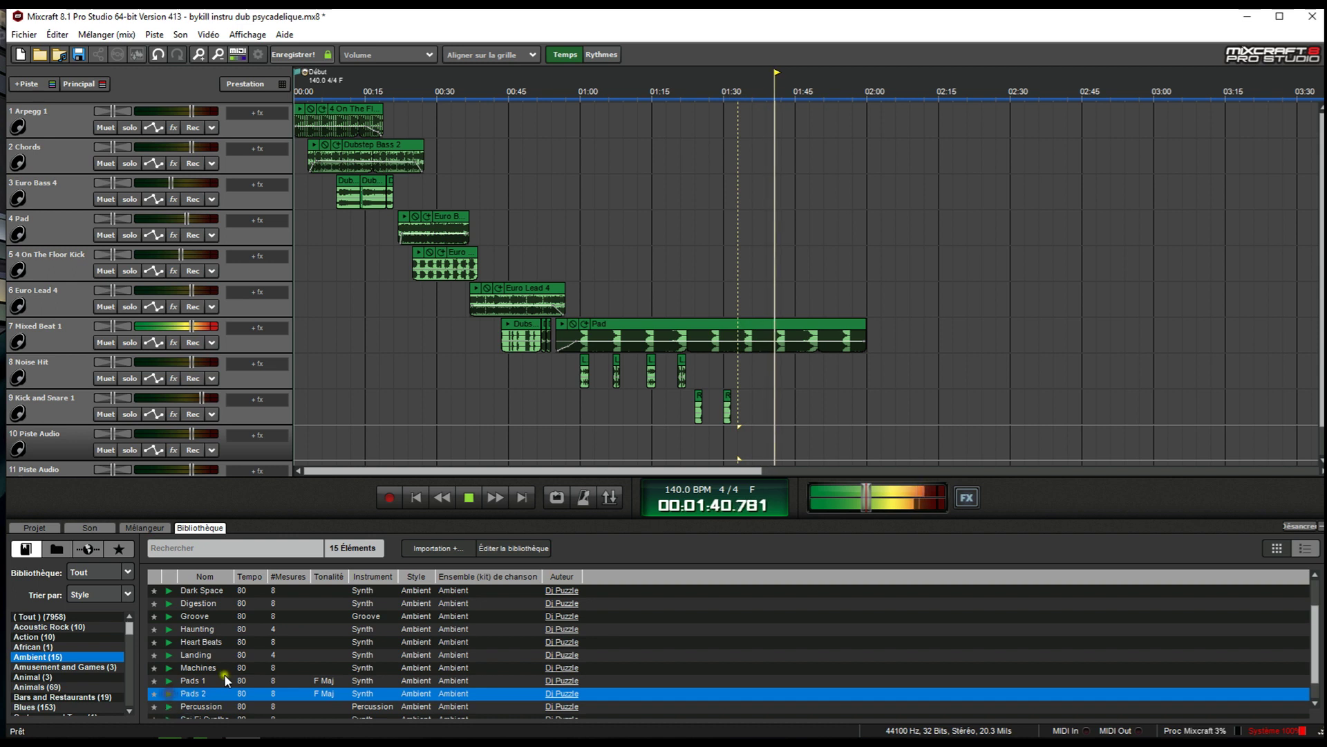
{"action": "left_click", "coordinate": [470, 497]}
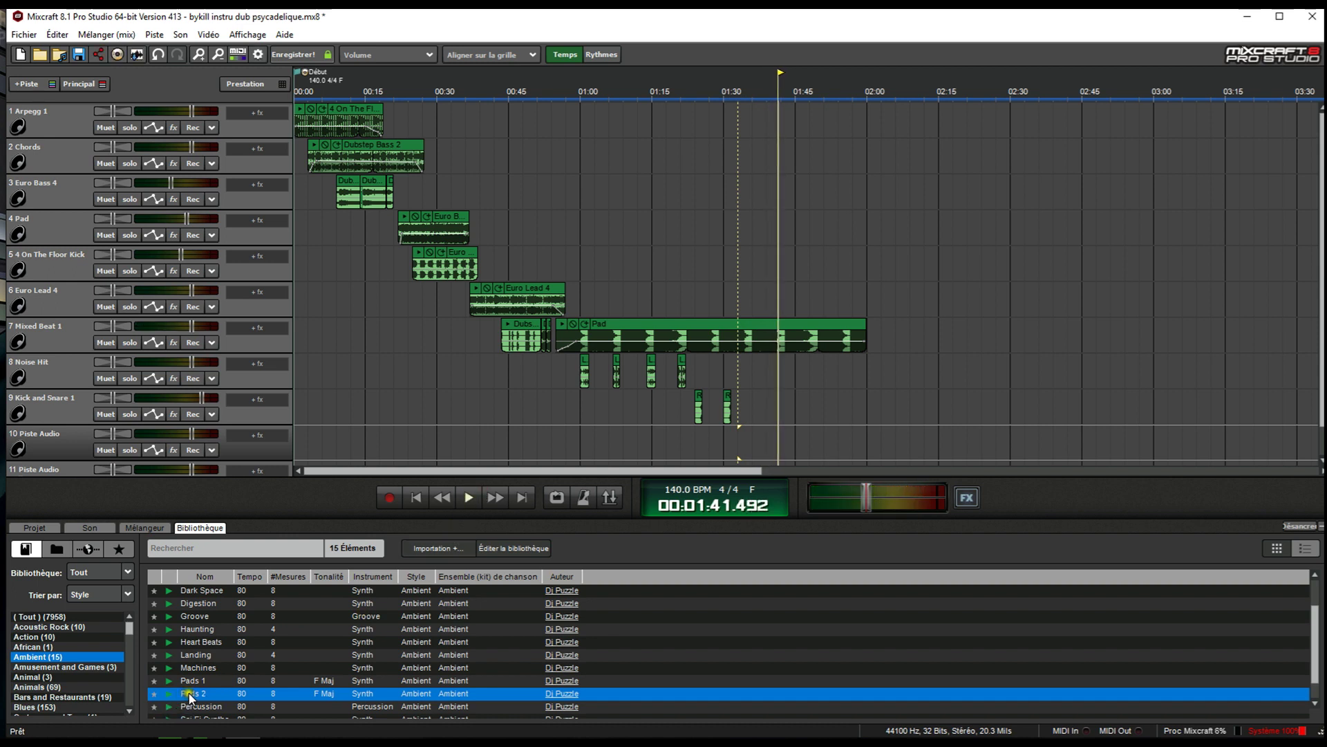
- Add the Pads 2 loop to track 10 starting at 01:36 and extend the clip to 02:00, level with the end of the Pad clip
{"action": "left_click_drag", "start_coordinate": [187, 691], "coordinate": [795, 426]}
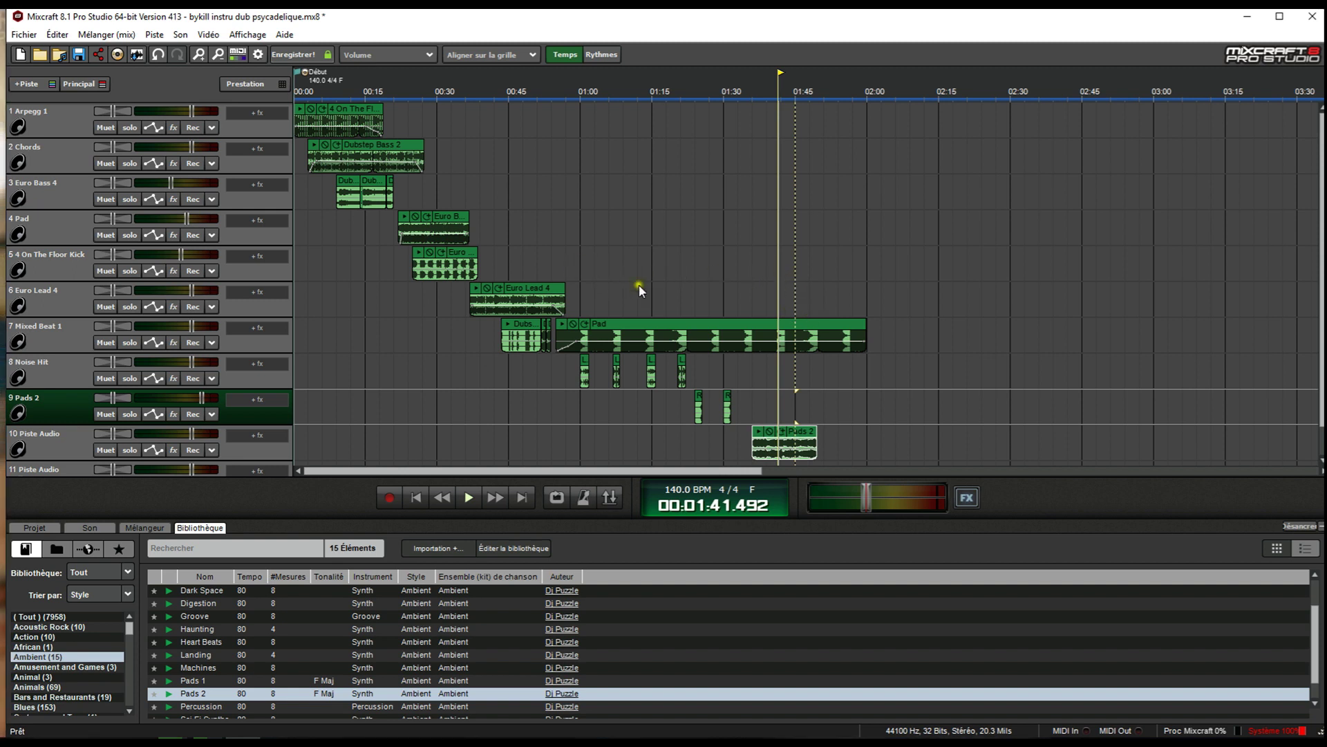
{"action": "left_click_drag", "start_coordinate": [614, 468], "coordinate": [640, 473]}
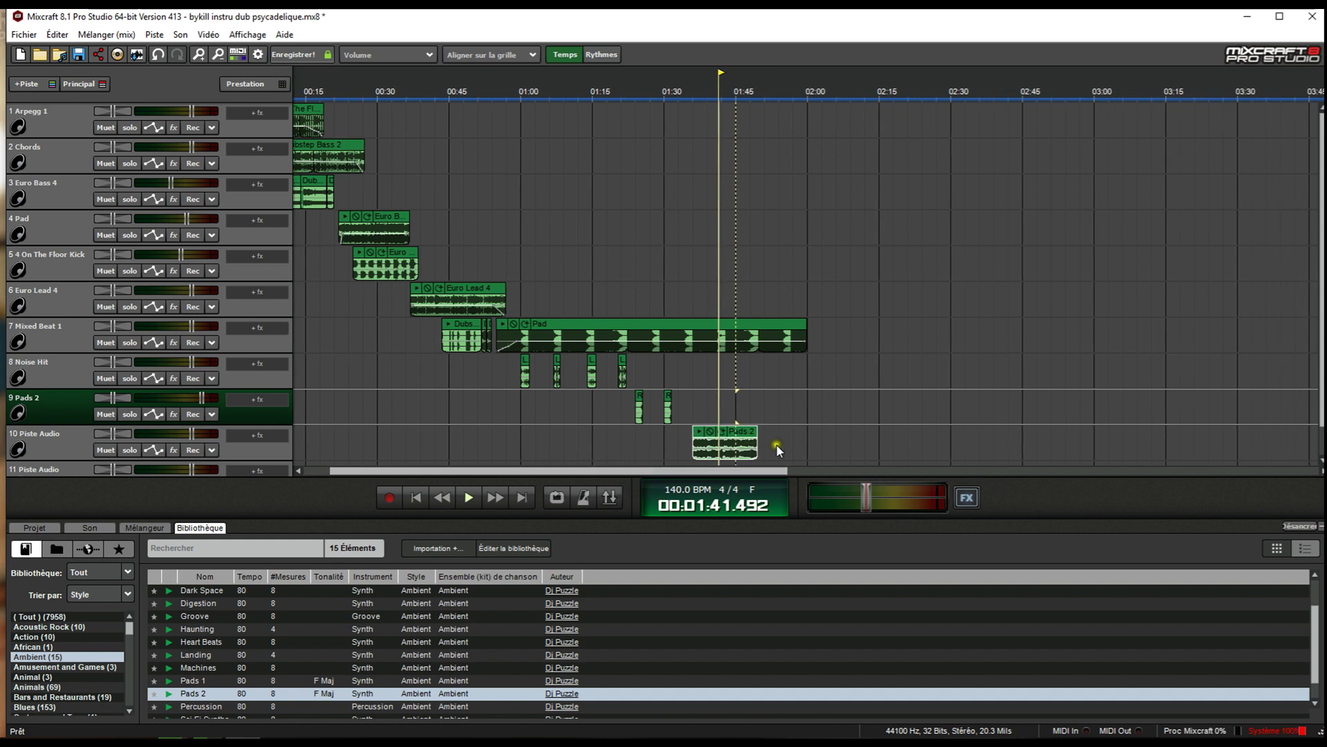
{"action": "left_click_drag", "start_coordinate": [755, 435], "coordinate": [806, 434]}
{"action": "left_click_drag", "start_coordinate": [540, 473], "coordinate": [429, 467]}
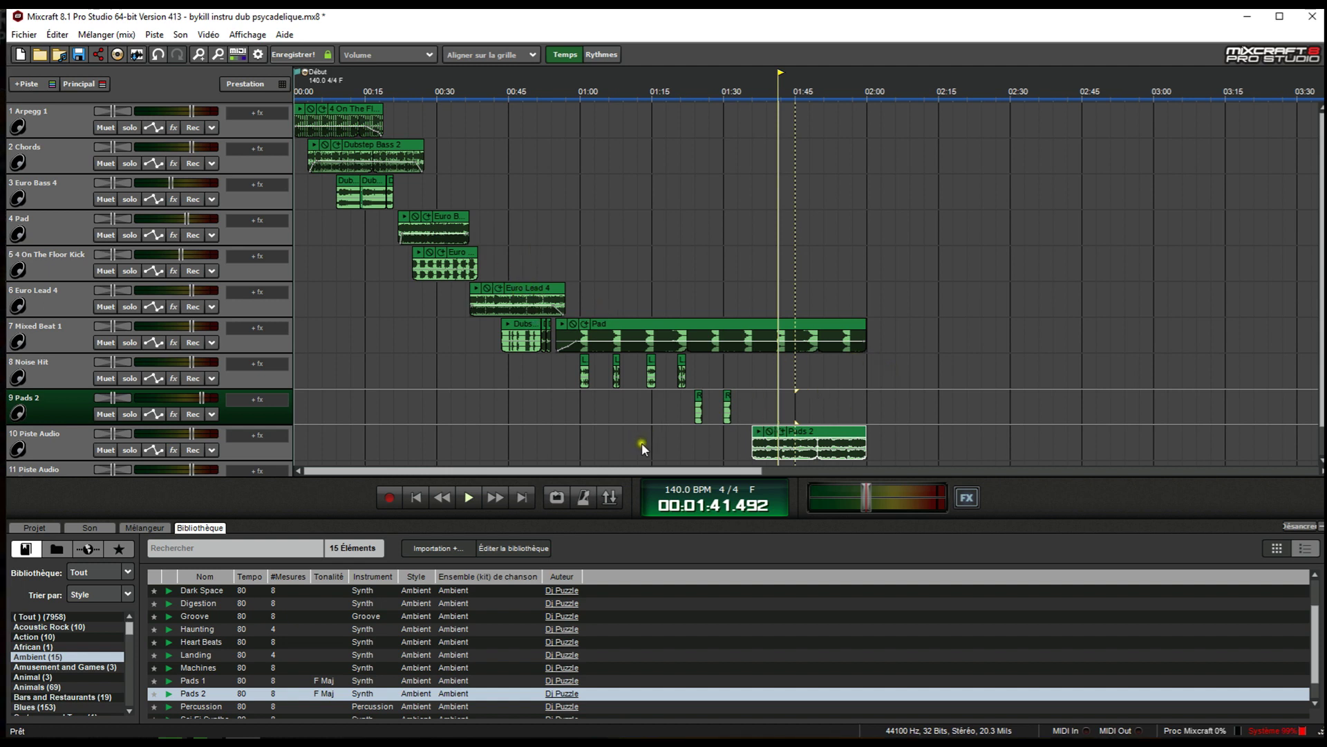
- Lower the volume of track 10, which holds the Pads 2 clip
{"action": "left_click_drag", "start_coordinate": [191, 435], "coordinate": [171, 448]}
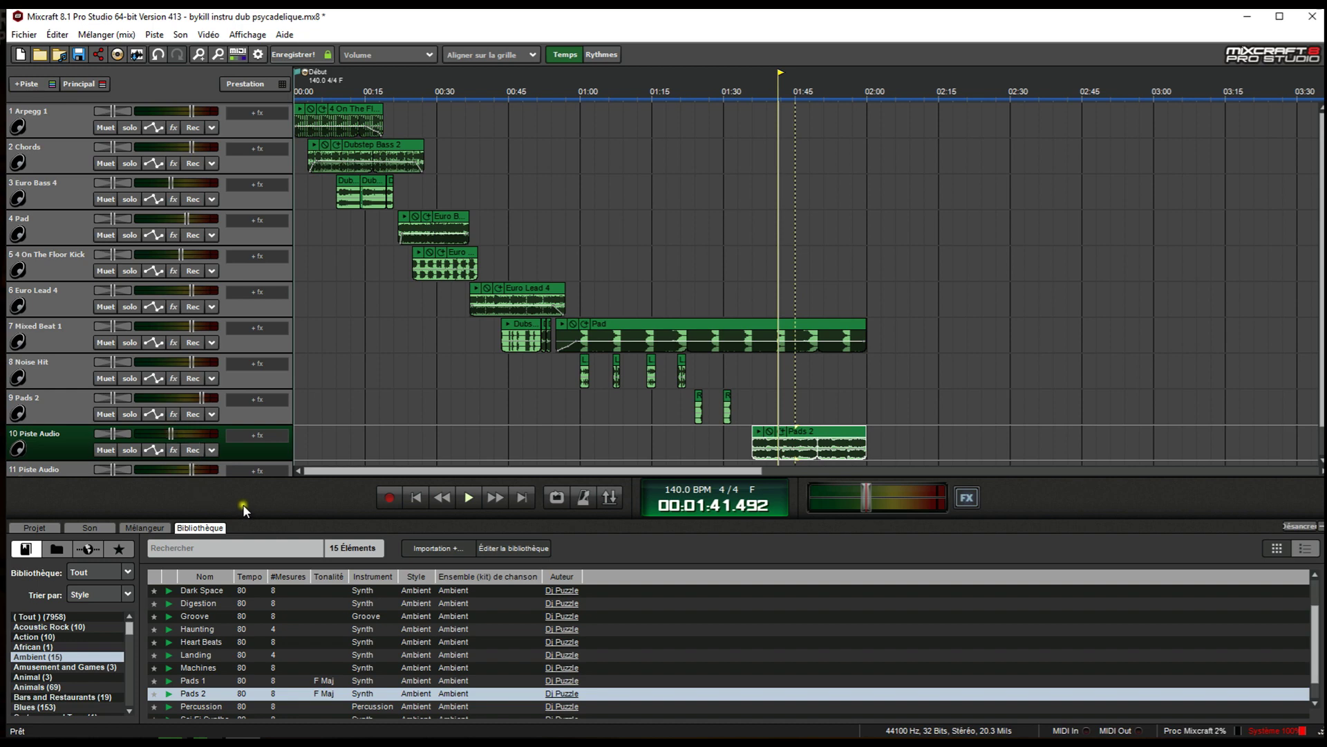
- Look over the track mixer, the Pads 2 clip's sound editor and the project information, and return to the loop library
{"action": "left_click", "coordinate": [140, 528]}
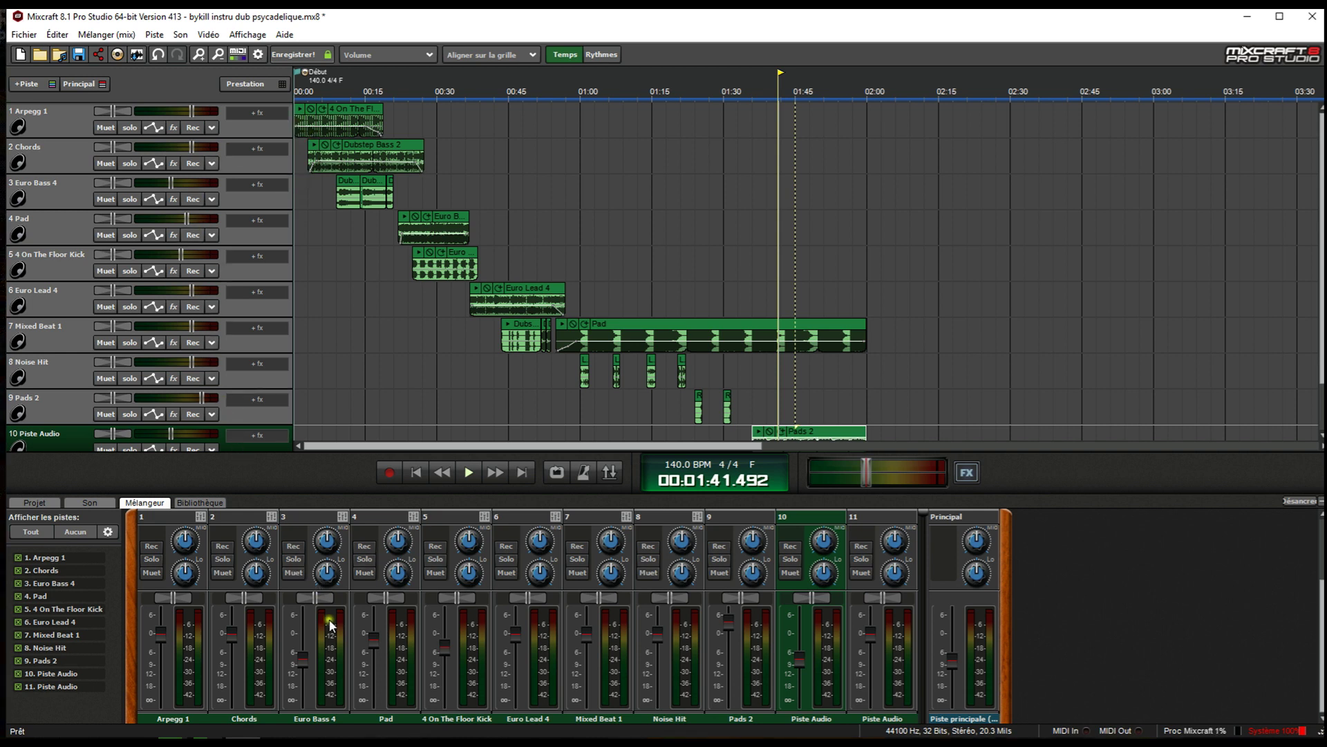
{"action": "left_click", "coordinate": [73, 505]}
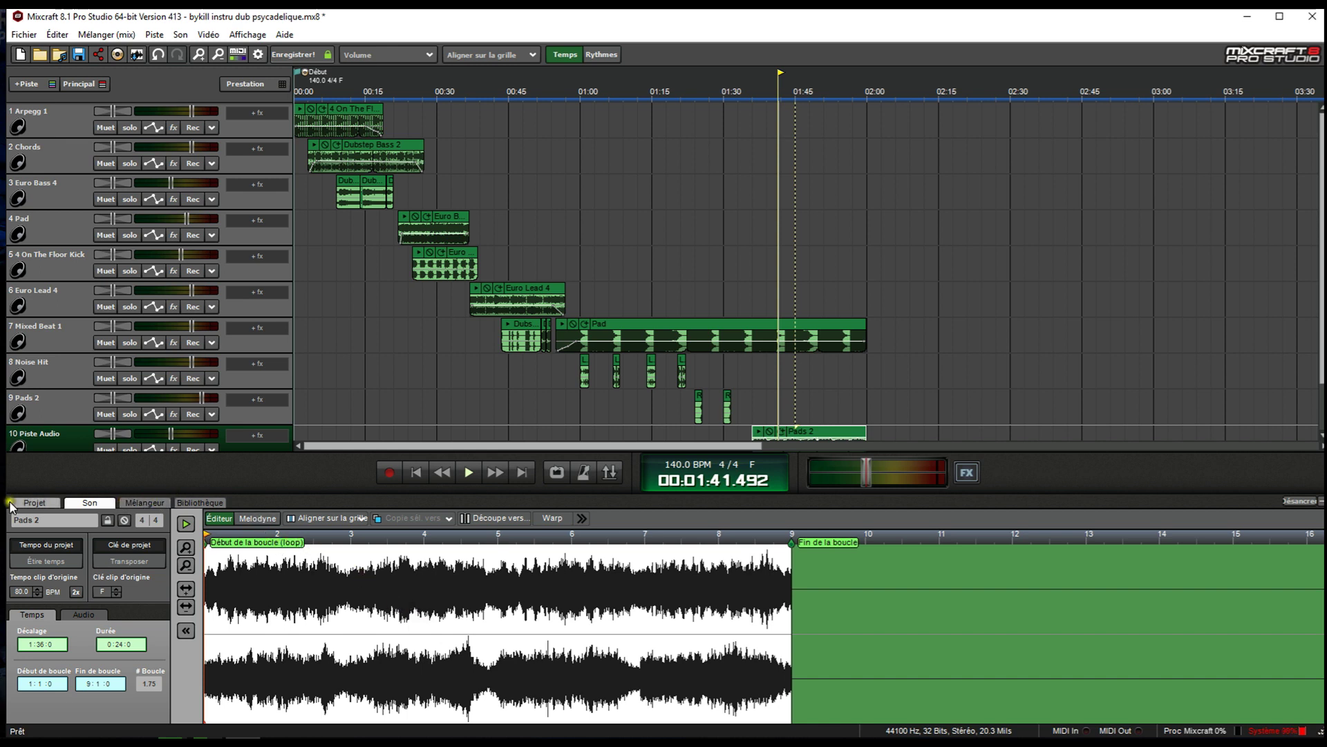
{"action": "left_click", "coordinate": [31, 506]}
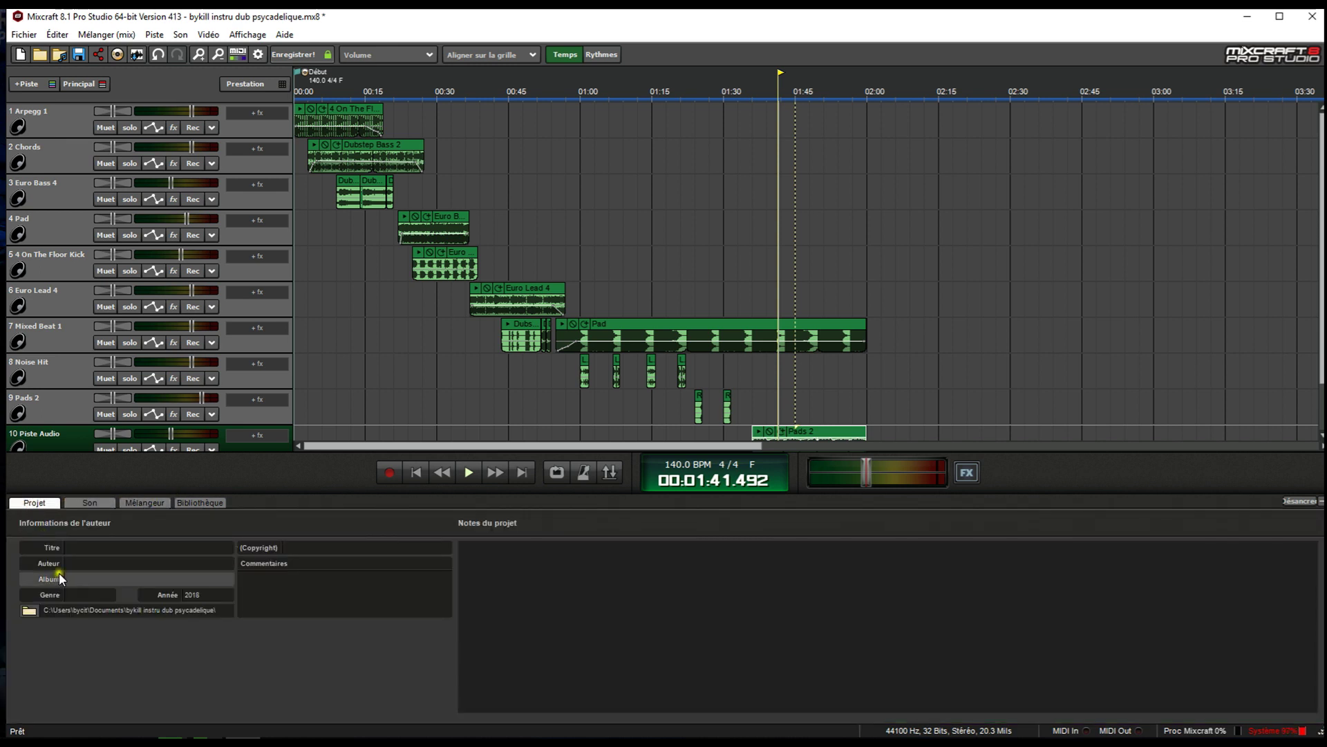
{"action": "left_click", "coordinate": [109, 549]}
{"action": "left_click", "coordinate": [113, 574]}
{"action": "left_click", "coordinate": [191, 504]}
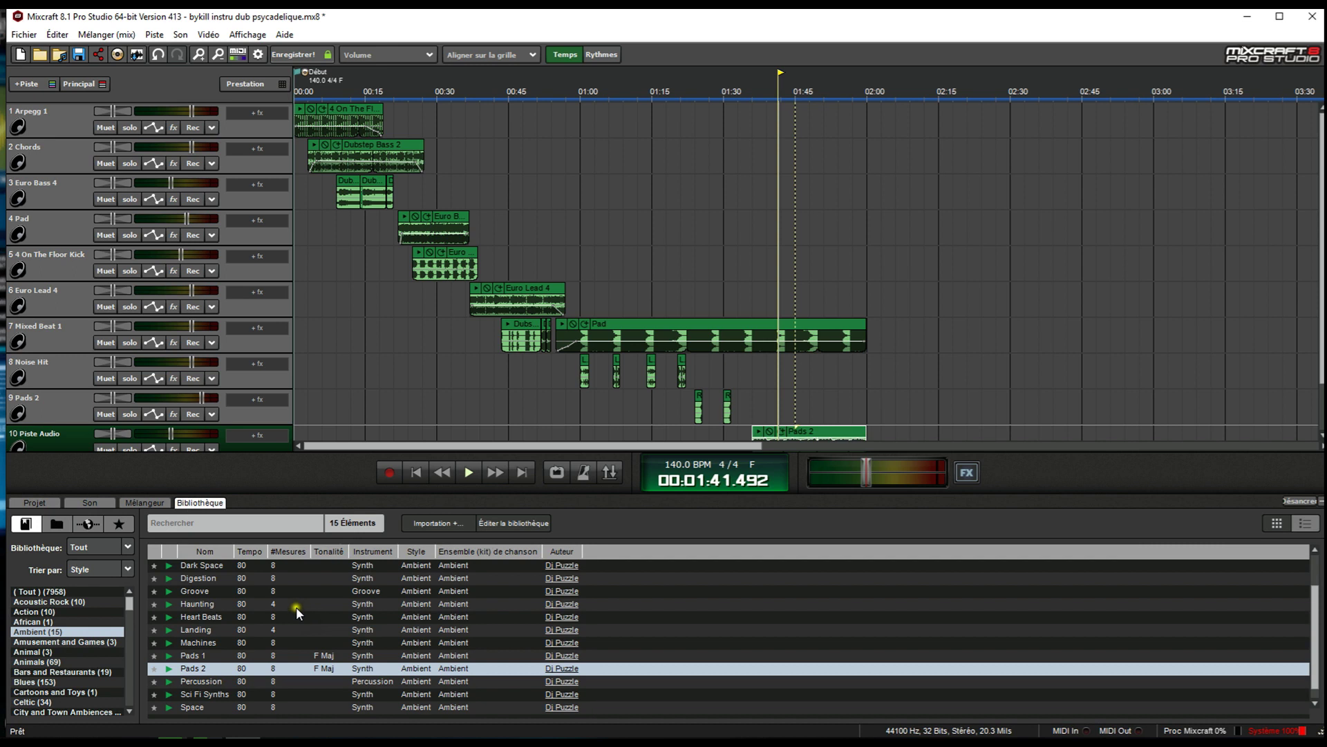
{"action": "scroll", "coordinate": [449, 373], "scroll_direction": "up", "scroll_amount": 3}
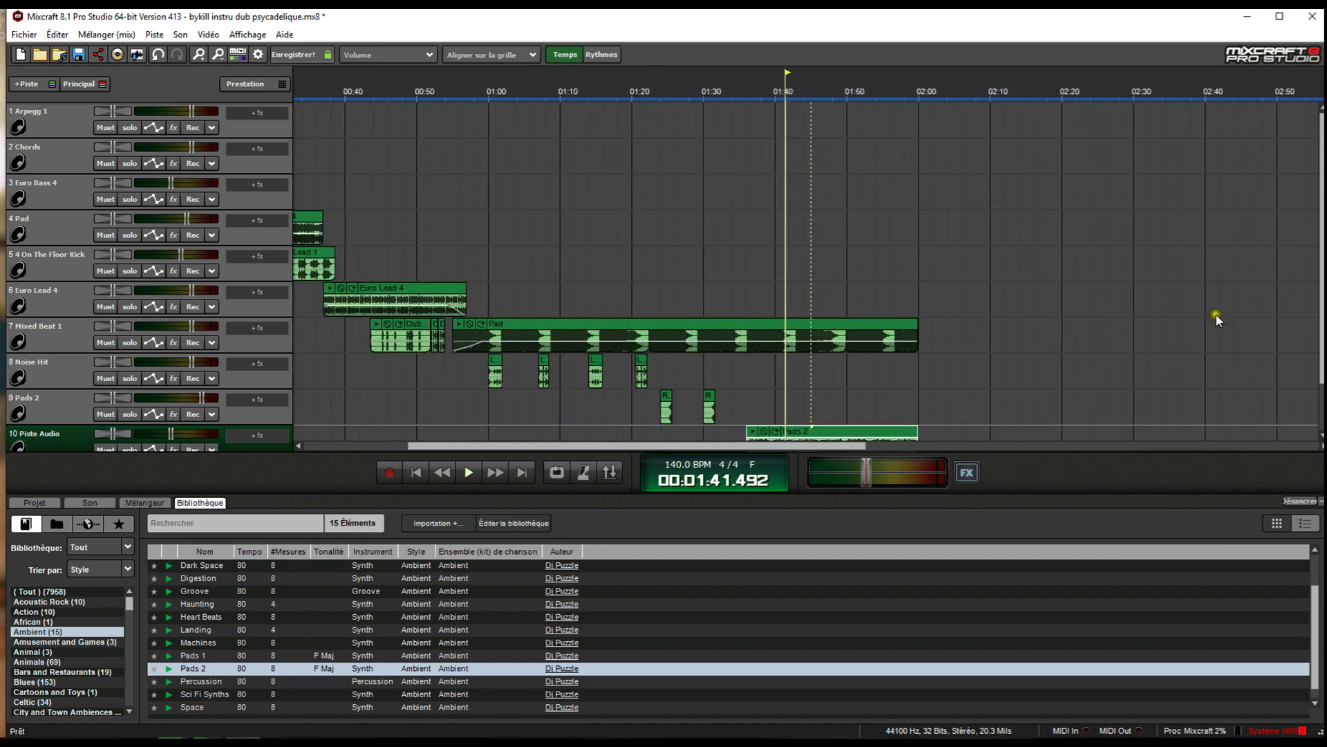
{"action": "scroll", "coordinate": [1319, 297], "scroll_direction": "down", "scroll_amount": 3}
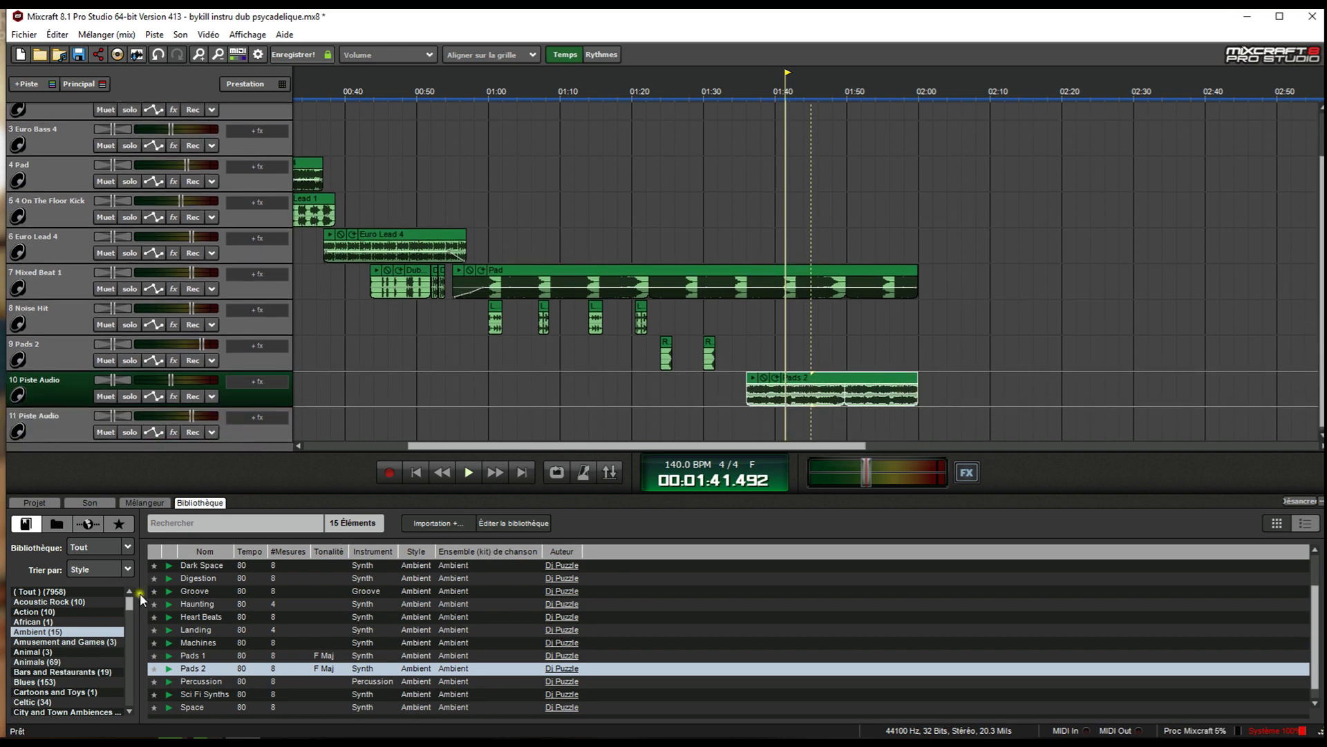
- Switch the library to online search with FreeSound.org as the source
{"action": "left_click", "coordinate": [89, 524]}
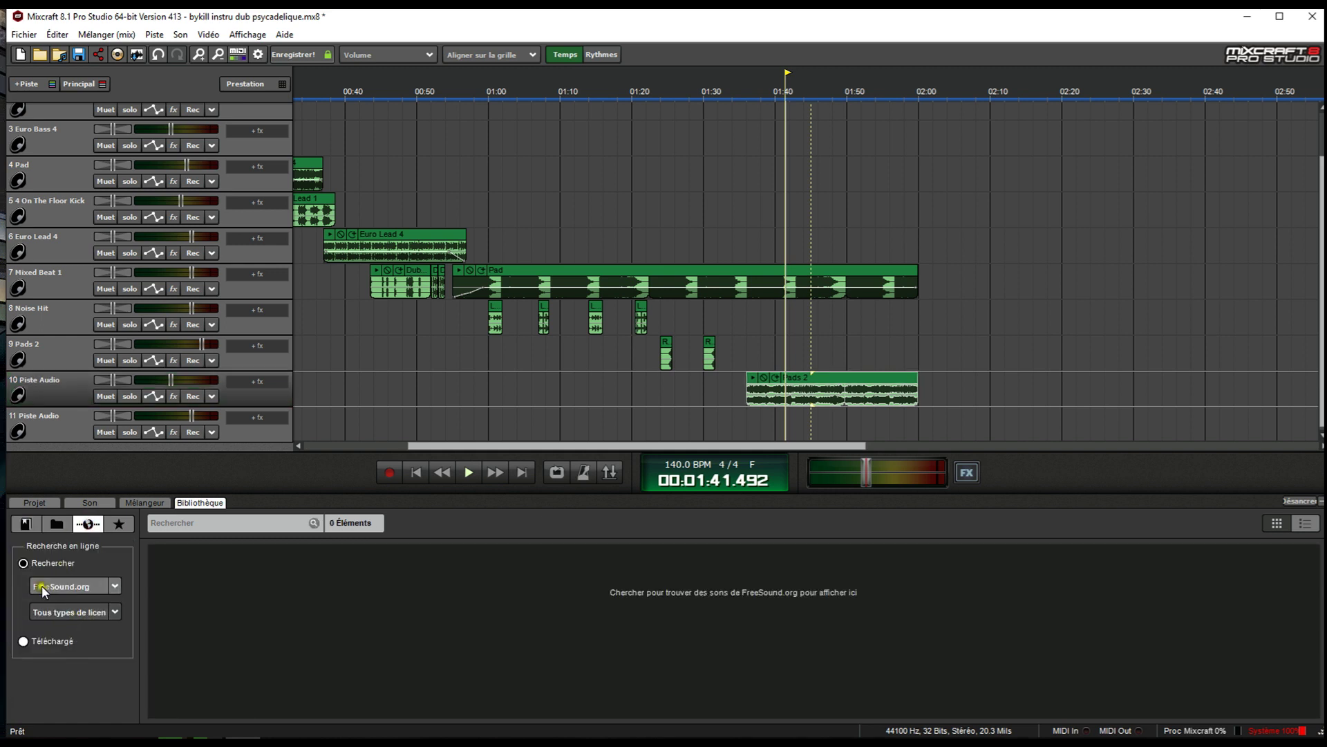
{"action": "left_click", "coordinate": [114, 589]}
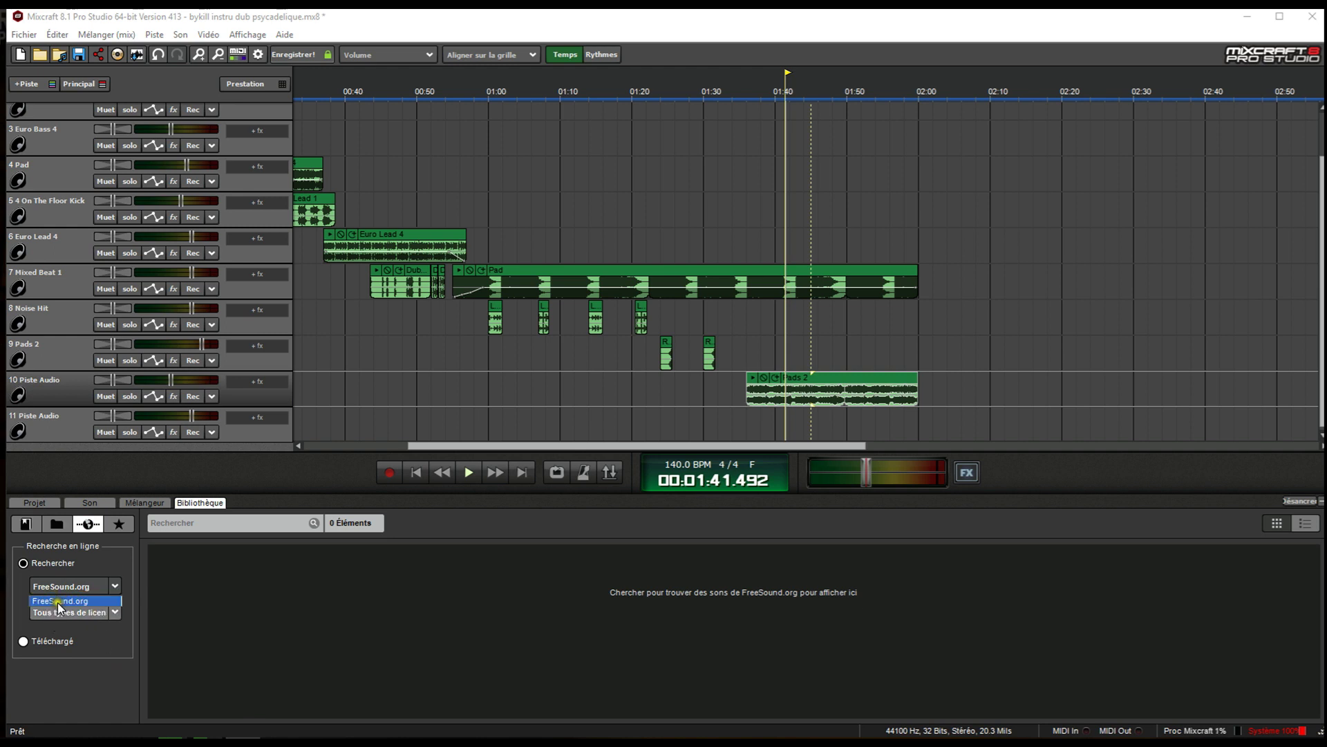
{"action": "left_click", "coordinate": [100, 657]}
{"action": "left_click", "coordinate": [57, 586]}
{"action": "left_click", "coordinate": [53, 602]}
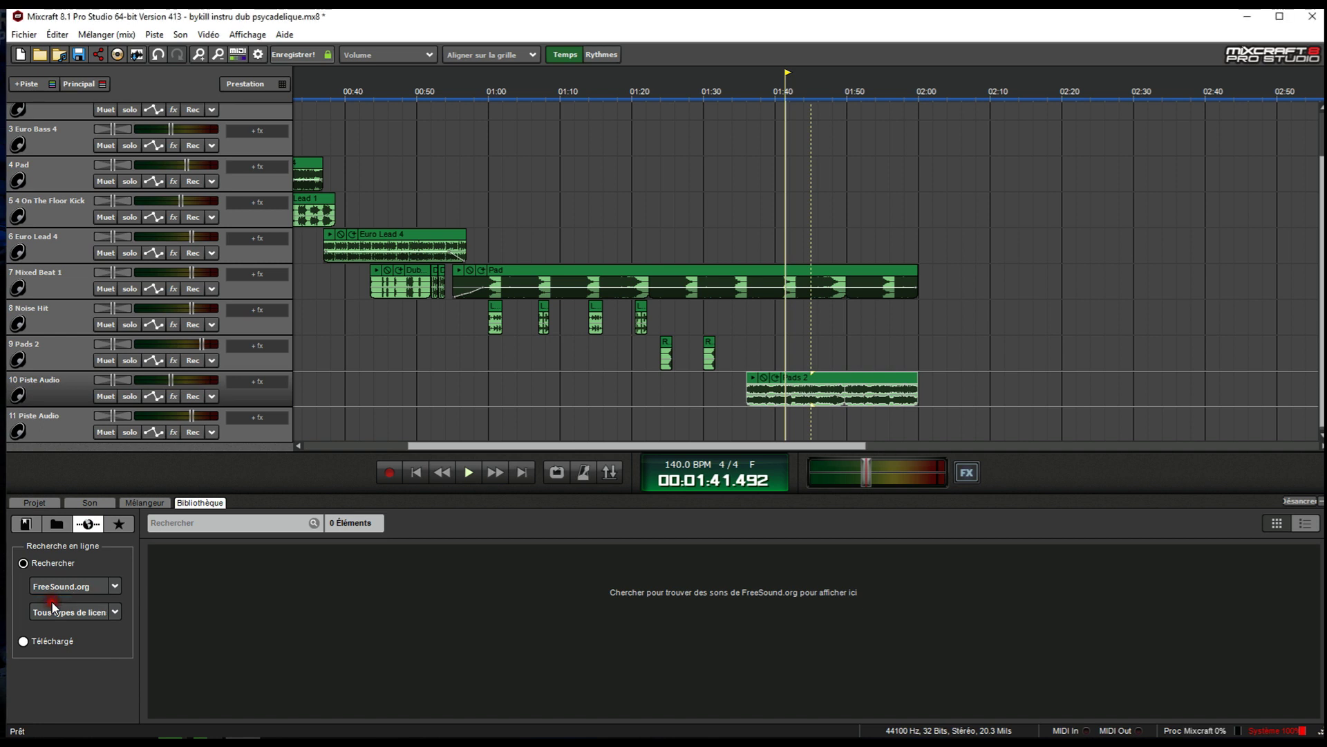
{"action": "left_click", "coordinate": [174, 613]}
- Search FreeSound.org for "piano" sounds
{"action": "left_click", "coordinate": [166, 518]}
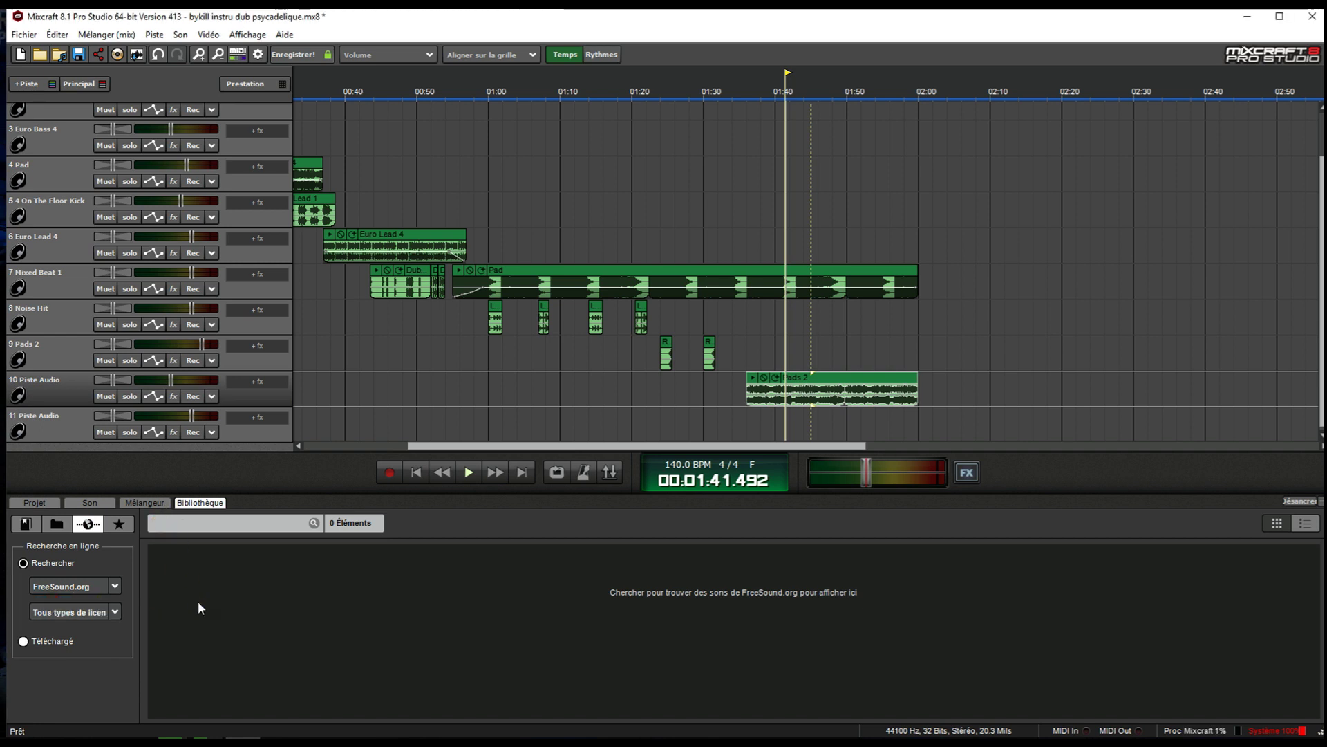
{"action": "type", "text": "pian"}
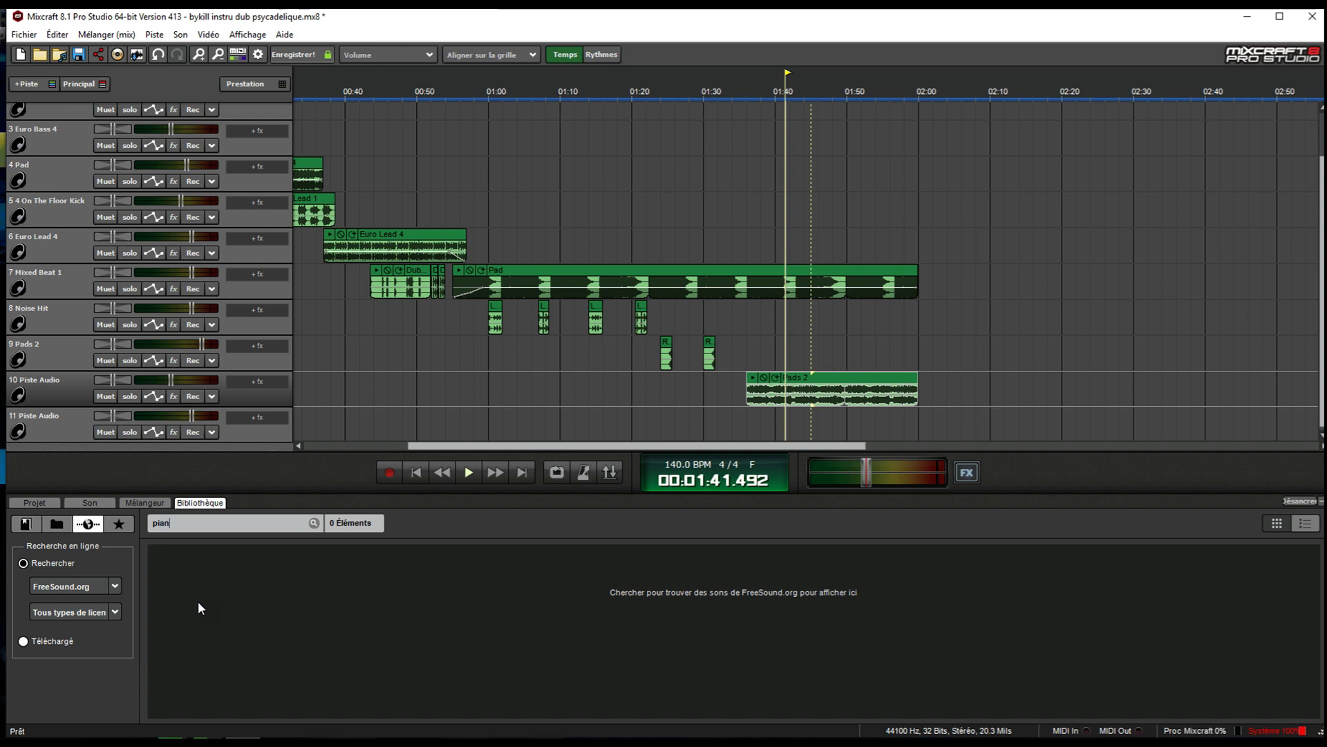
{"action": "type", "text": "o"}
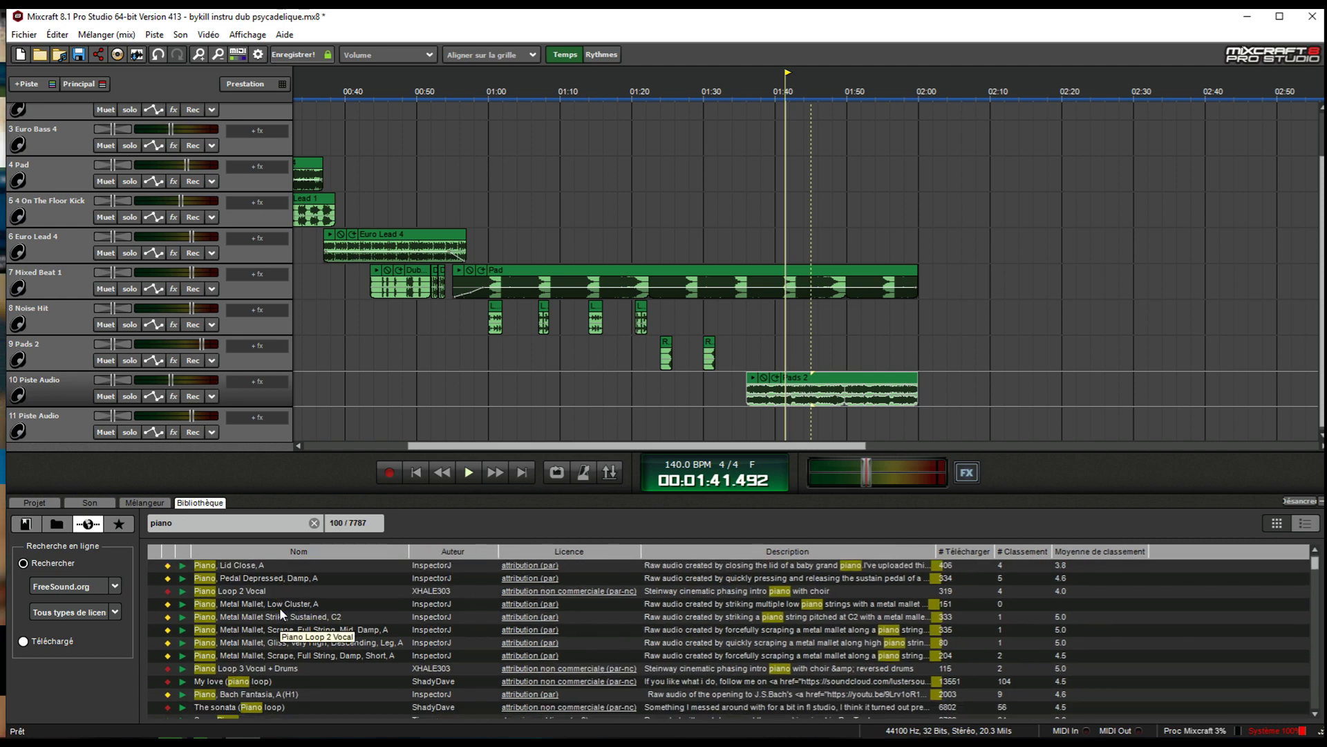
- Browse the piano results and preview the Piano Melody sound at the top of the list
{"action": "scroll", "coordinate": [279, 607], "scroll_direction": "down", "scroll_amount": 5}
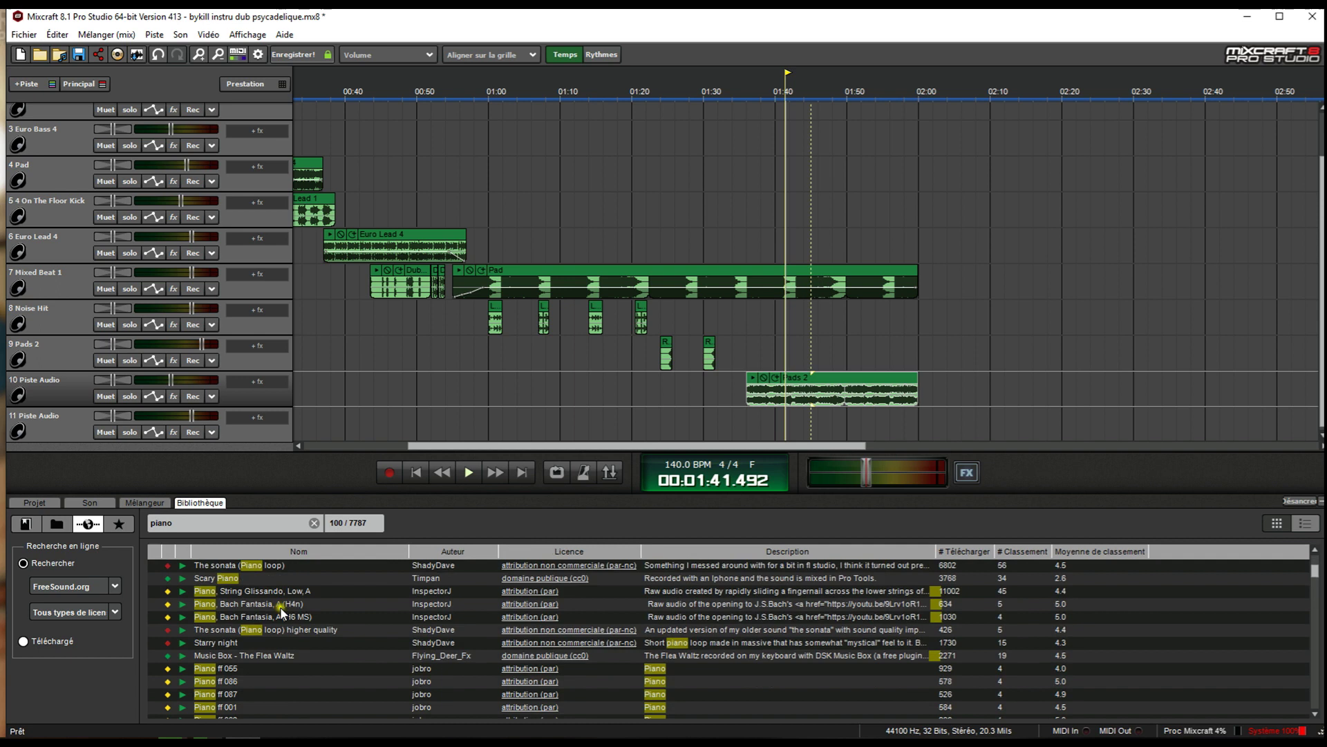
{"action": "scroll", "coordinate": [282, 607], "scroll_direction": "down", "scroll_amount": 8}
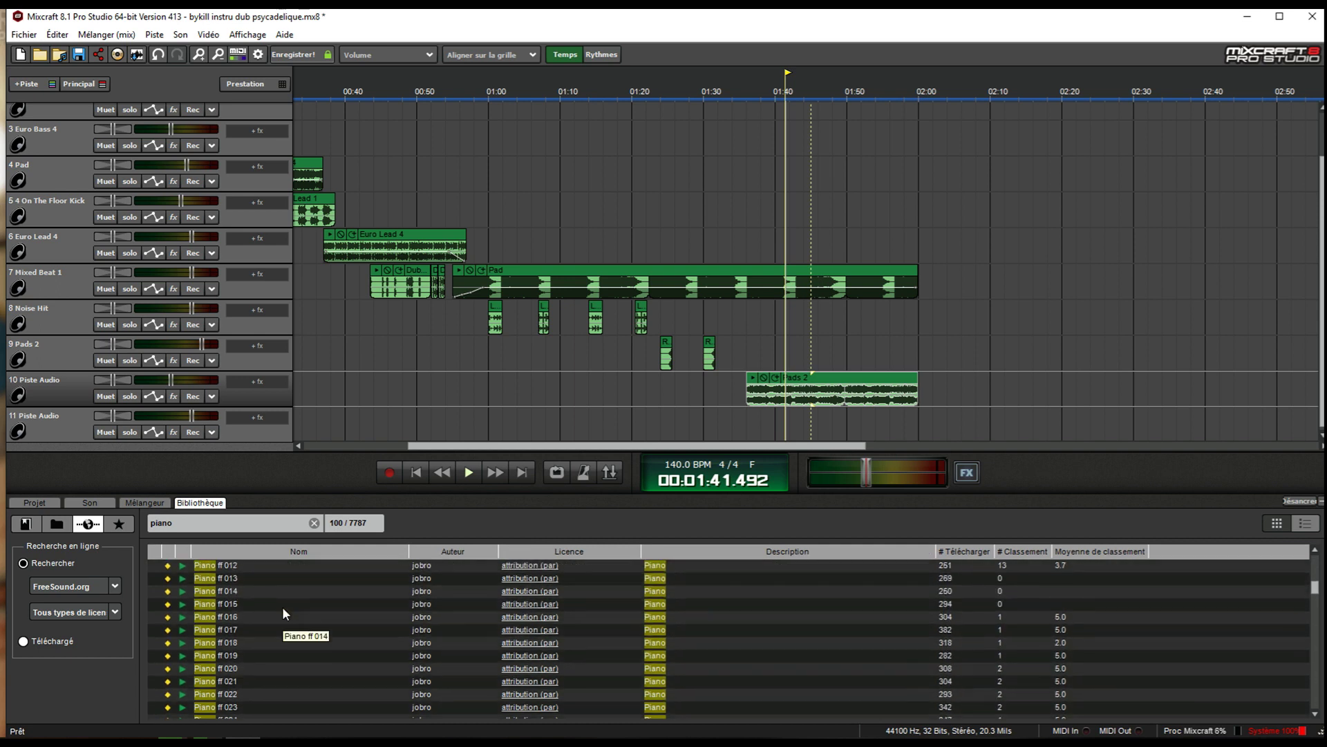
{"action": "scroll", "coordinate": [281, 609], "scroll_direction": "down", "scroll_amount": 10}
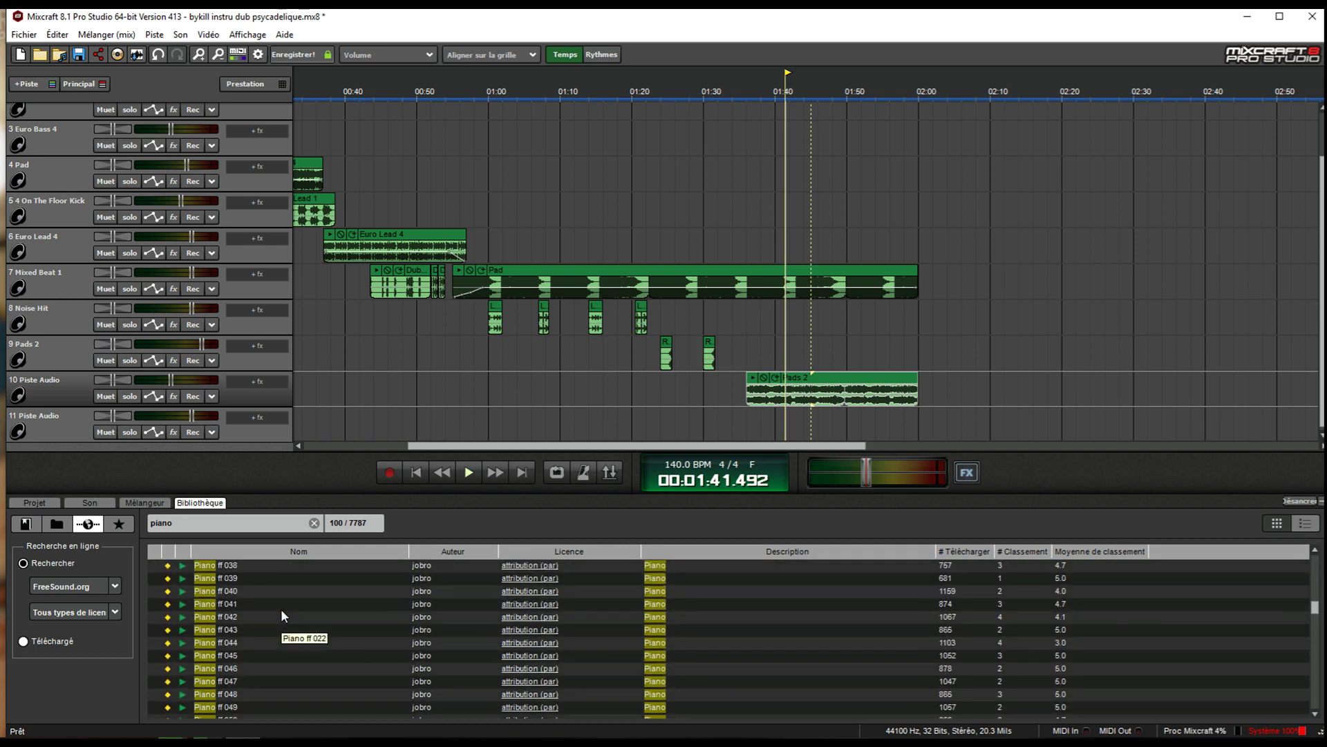
{"action": "scroll", "coordinate": [251, 625], "scroll_direction": "down", "scroll_amount": 5}
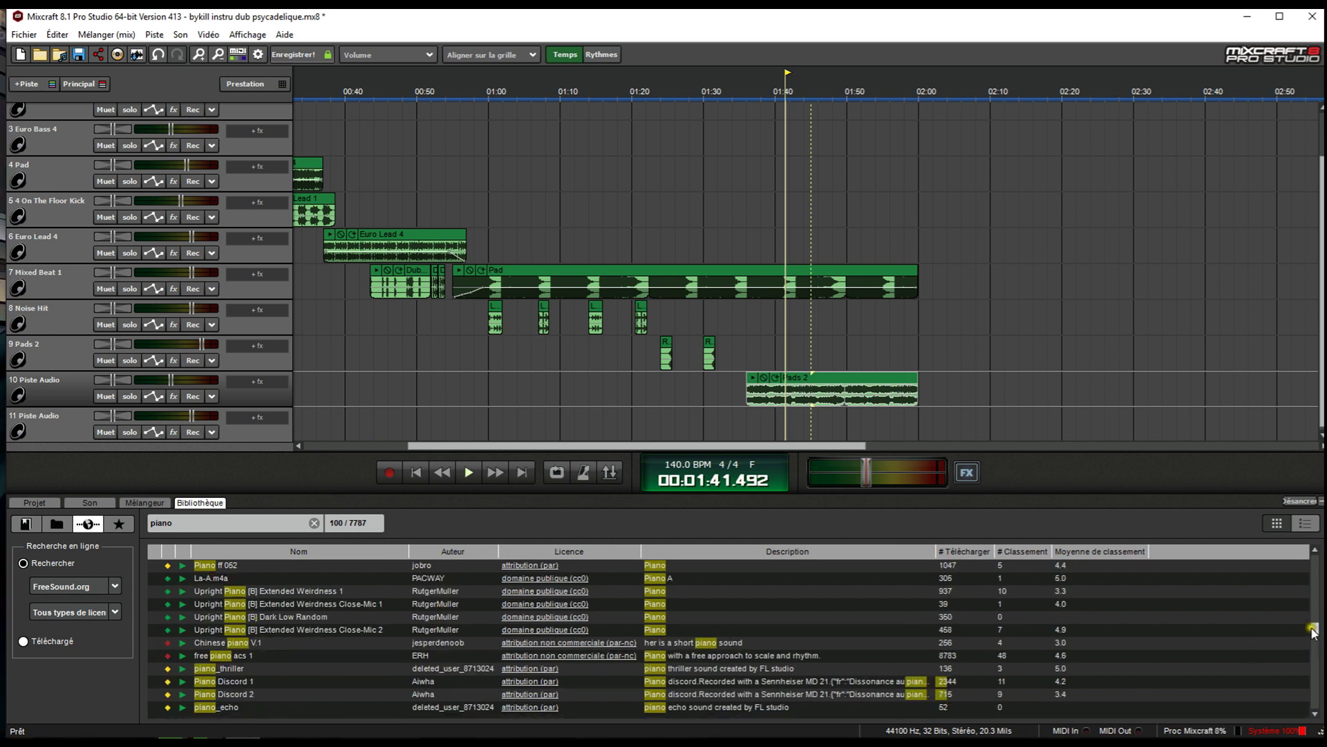
{"action": "left_click_drag", "start_coordinate": [1314, 632], "coordinate": [1311, 560]}
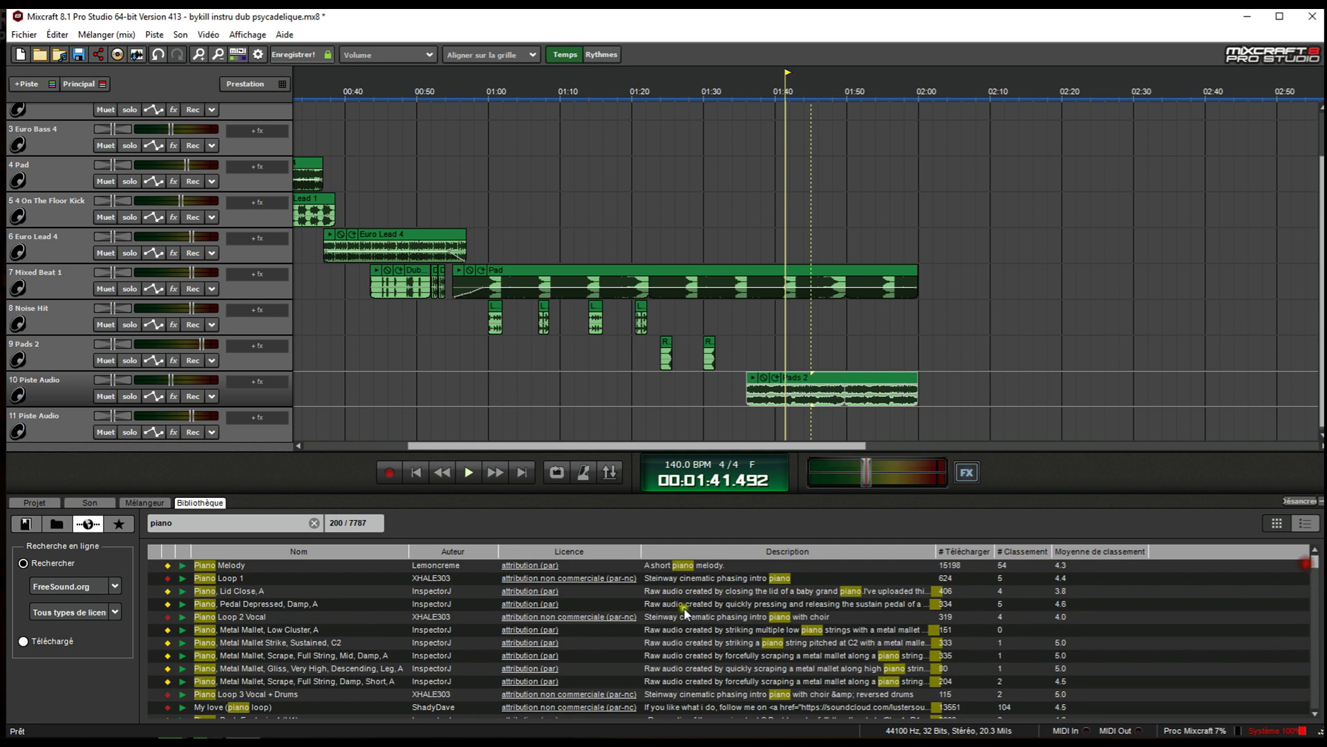
{"action": "left_click", "coordinate": [183, 567]}
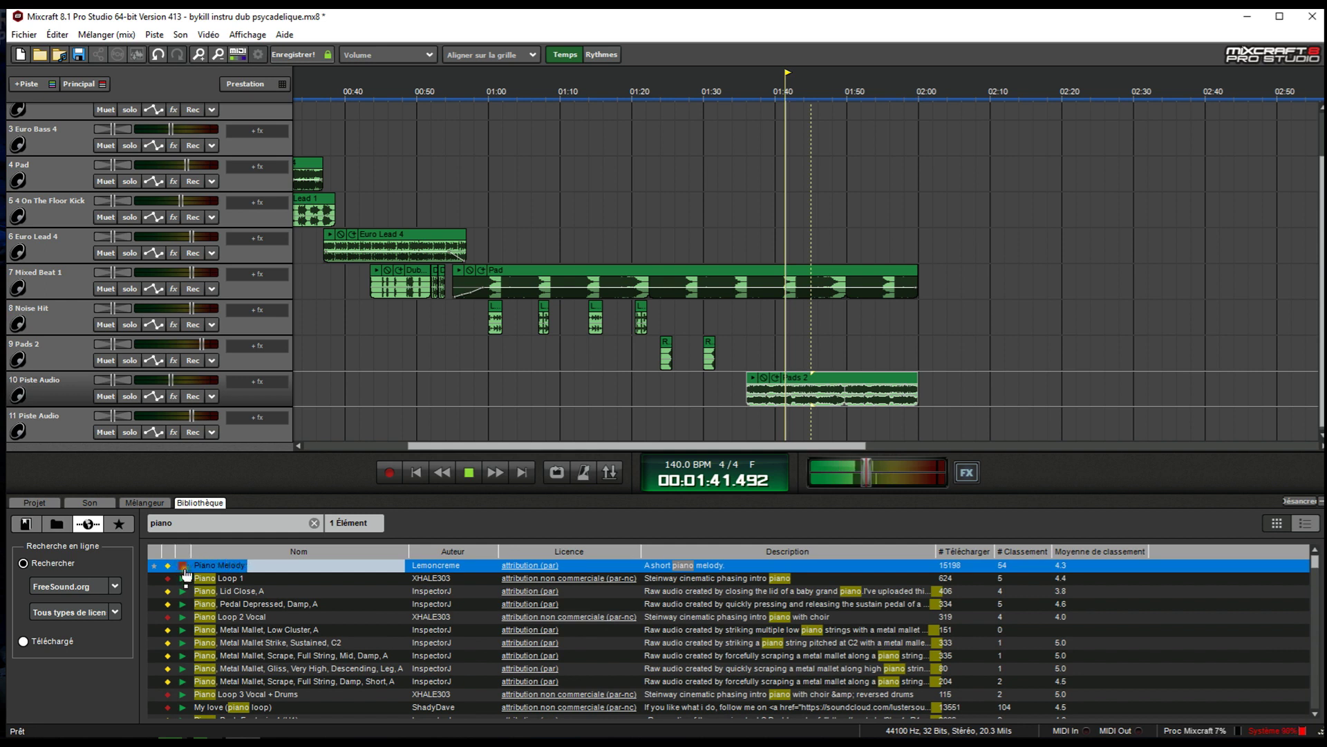
{"action": "left_click", "coordinate": [183, 566]}
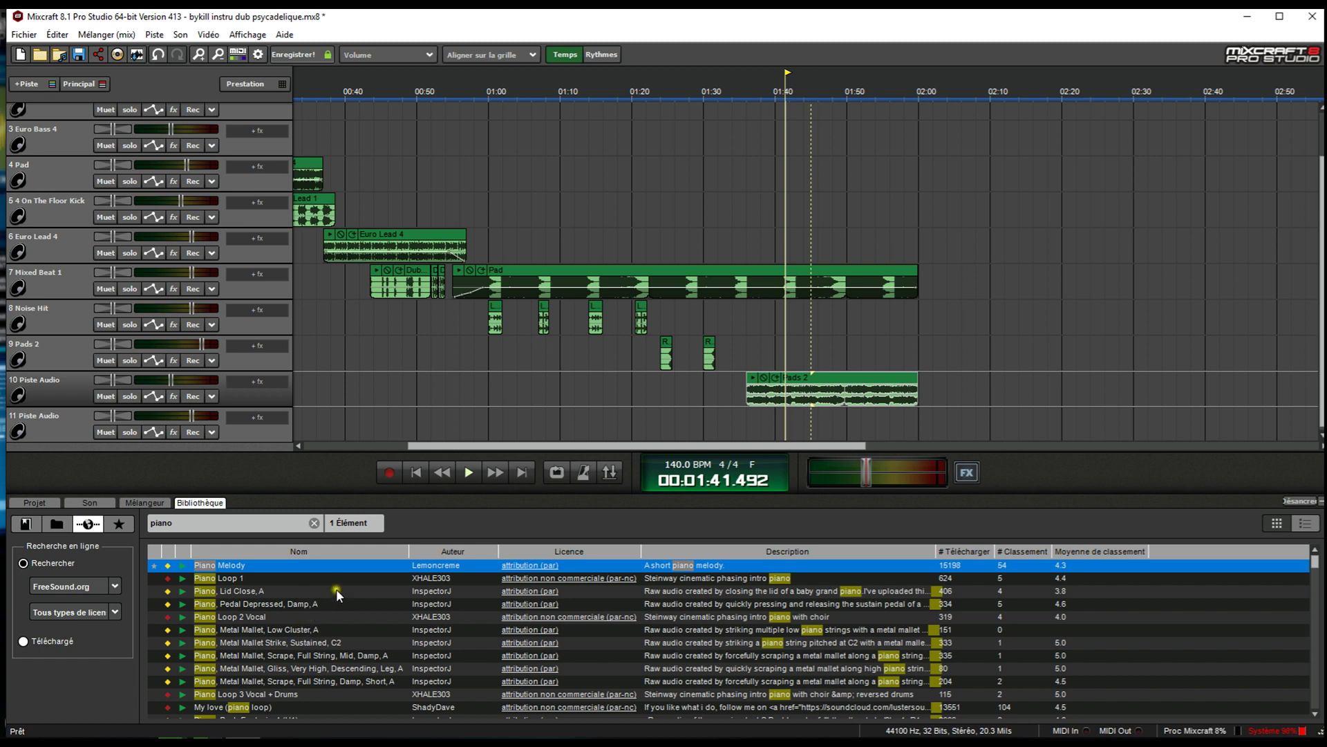
- Preview Piano Loop 1 and place the Piano Melody sound on track 3 at 01:16, accepting its licence notice
{"action": "left_click", "coordinate": [183, 580]}
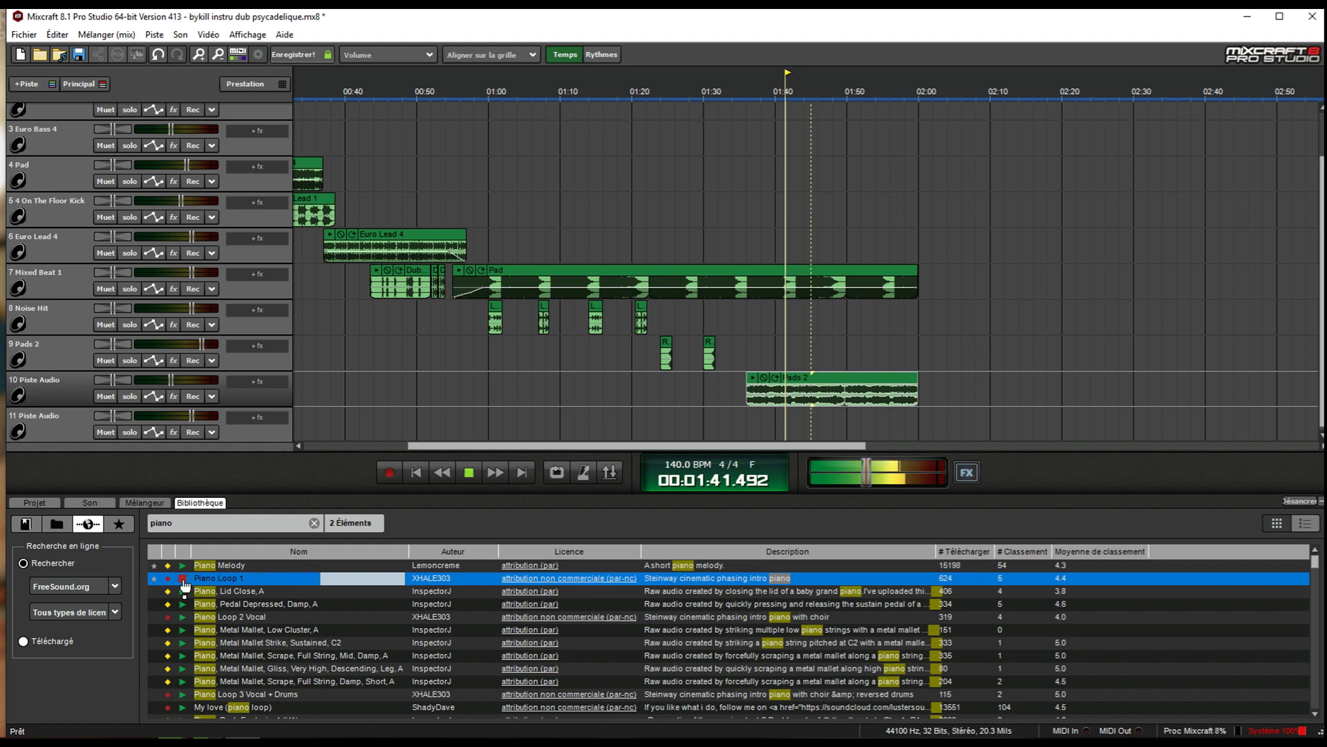
{"action": "left_click", "coordinate": [183, 581]}
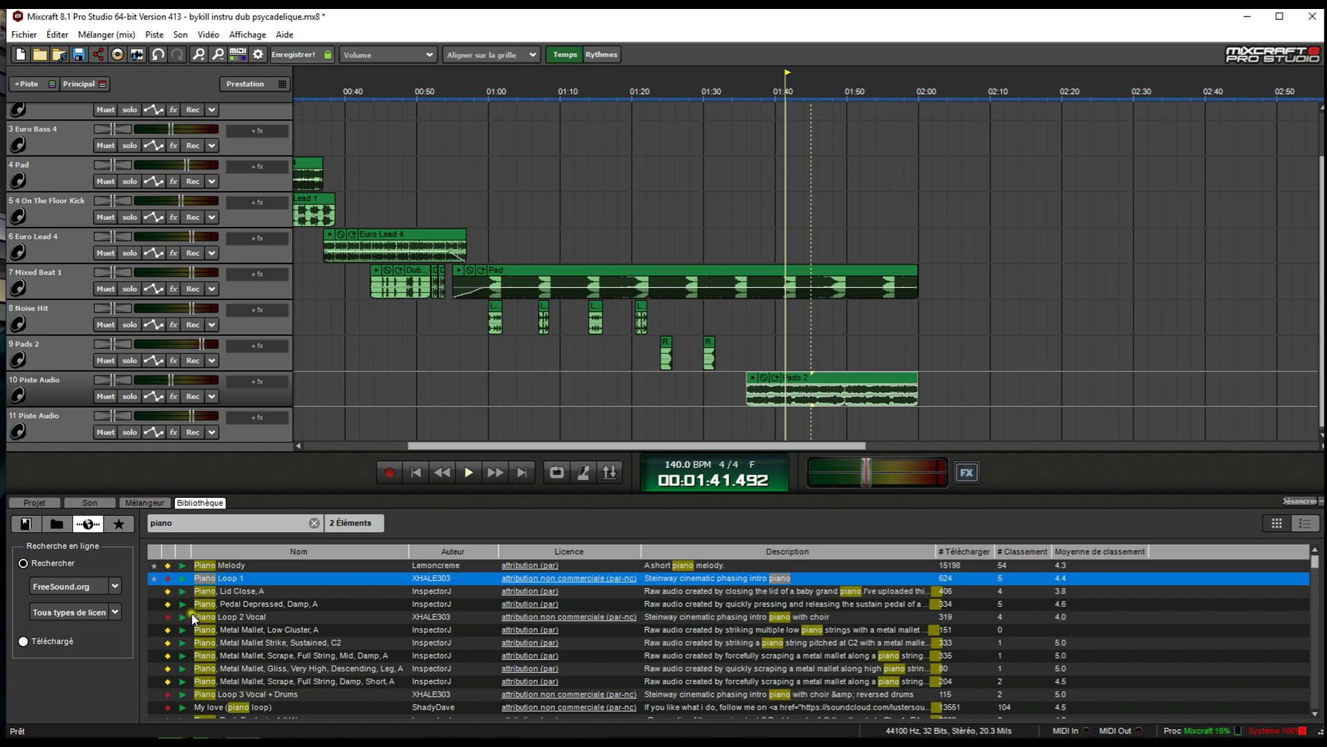
{"action": "left_click", "coordinate": [231, 565]}
{"action": "left_click_drag", "start_coordinate": [231, 568], "coordinate": [603, 151]}
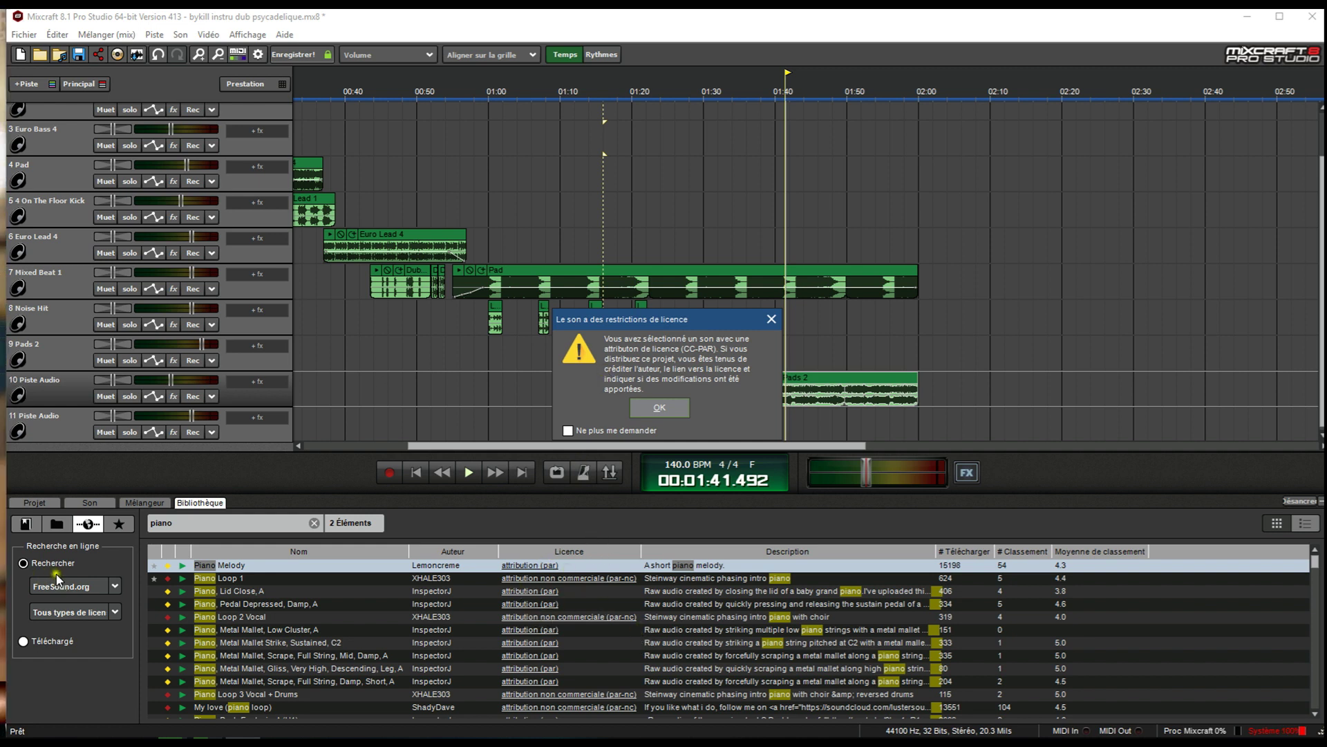
{"action": "left_click", "coordinate": [653, 407]}
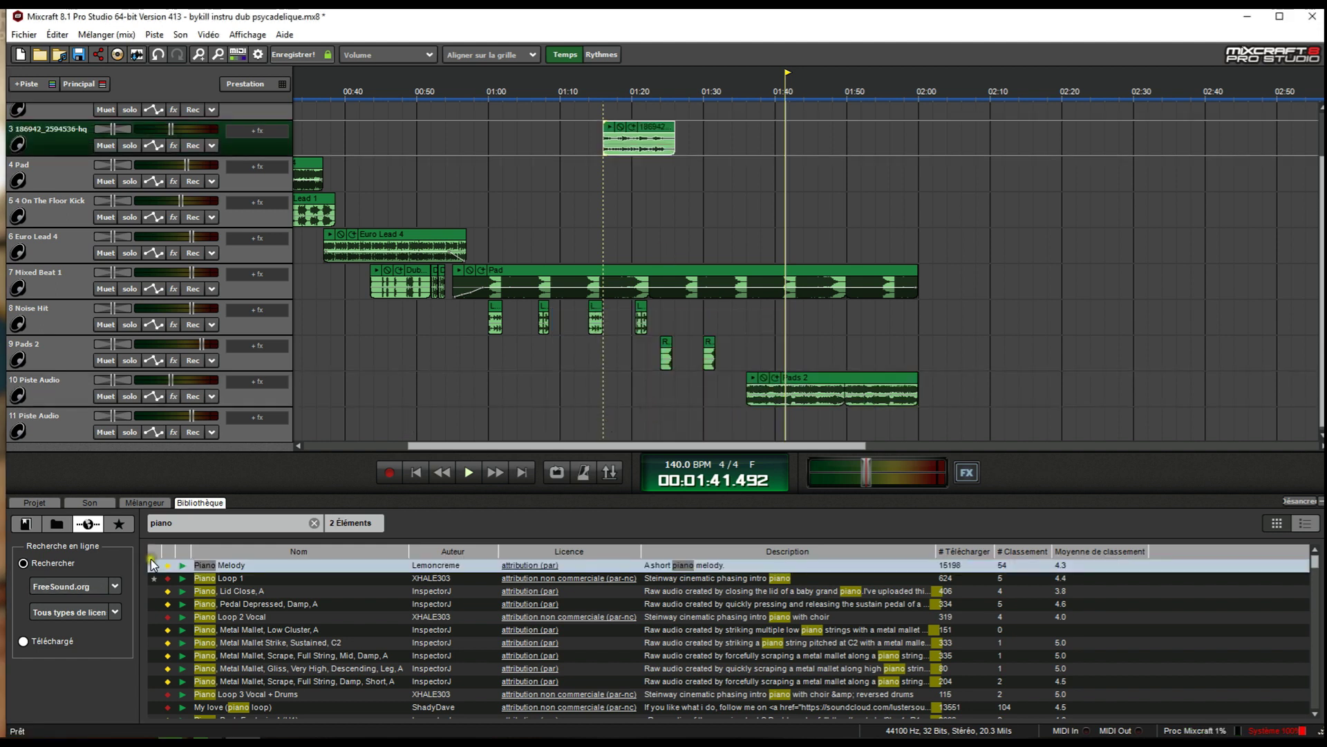
- Look over the local loop library and project information, and return to the first two FreeSound.org piano sounds
{"action": "left_click", "coordinate": [25, 524]}
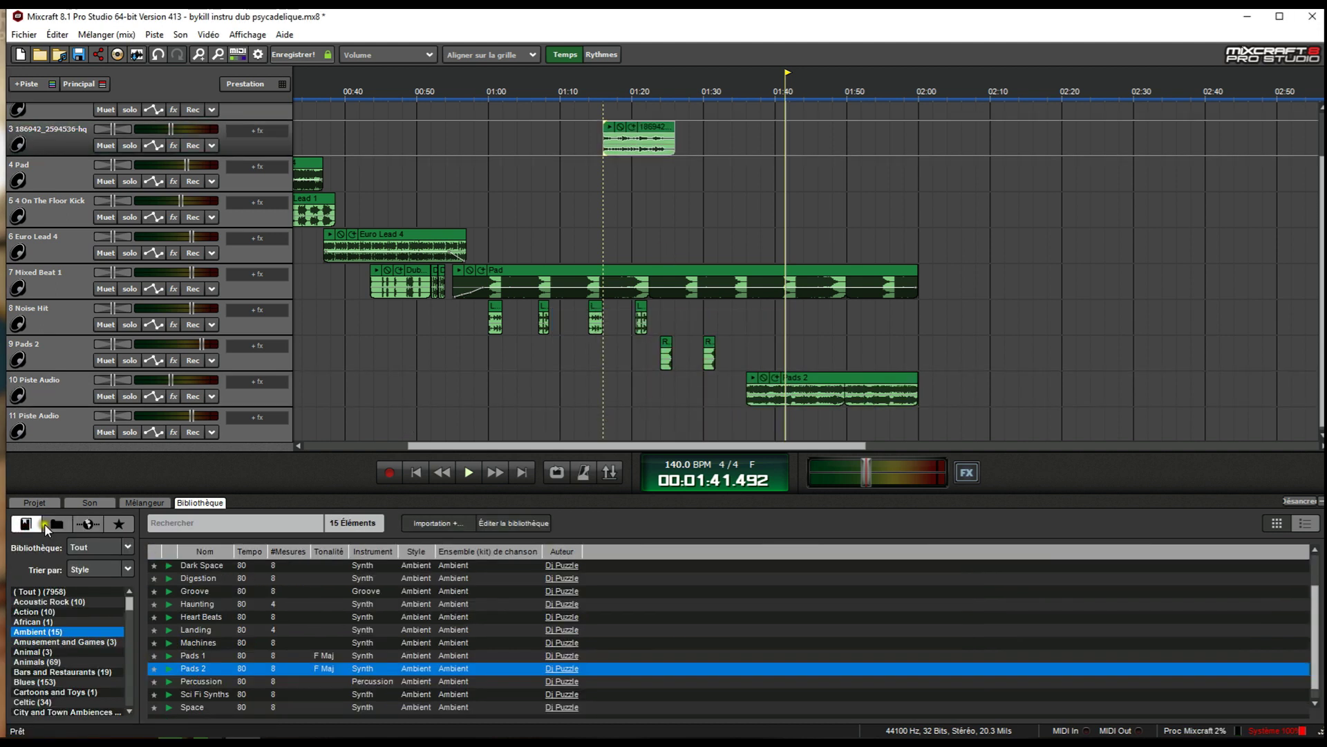
{"action": "left_click", "coordinate": [35, 502]}
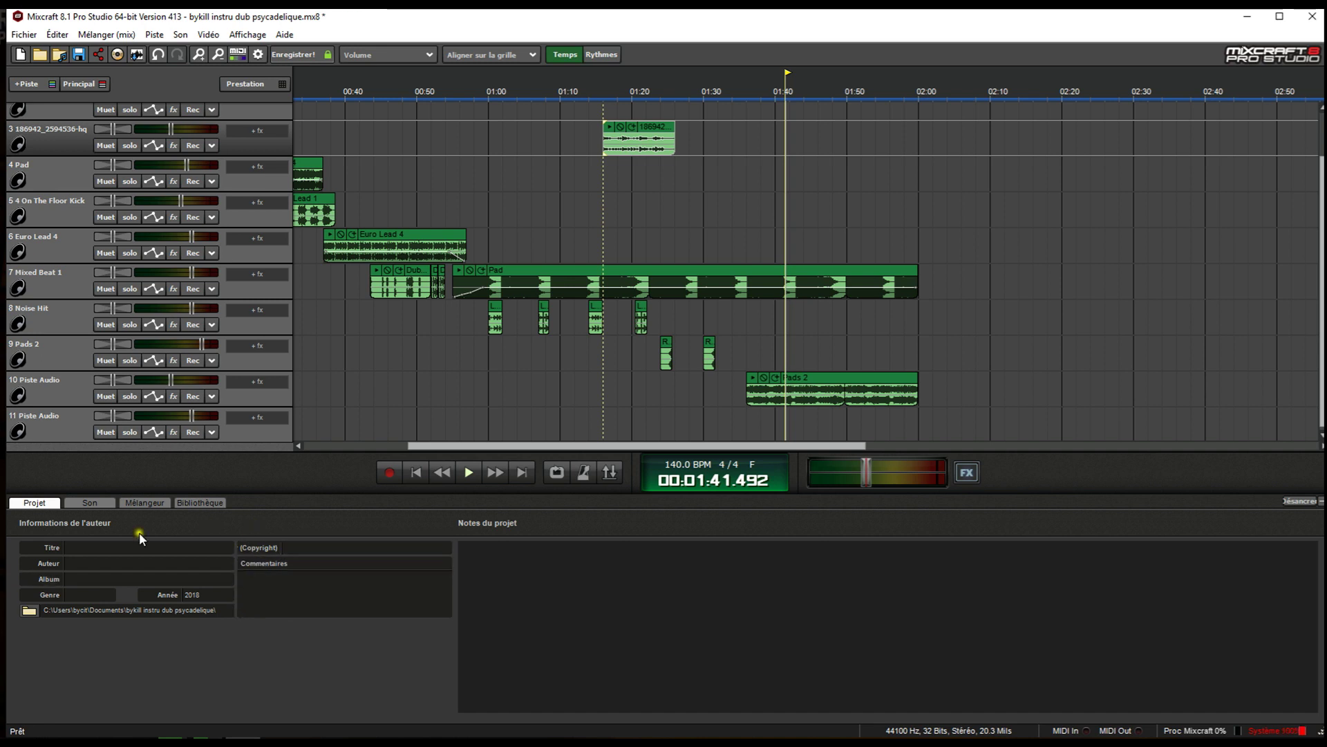
{"action": "left_click", "coordinate": [202, 504]}
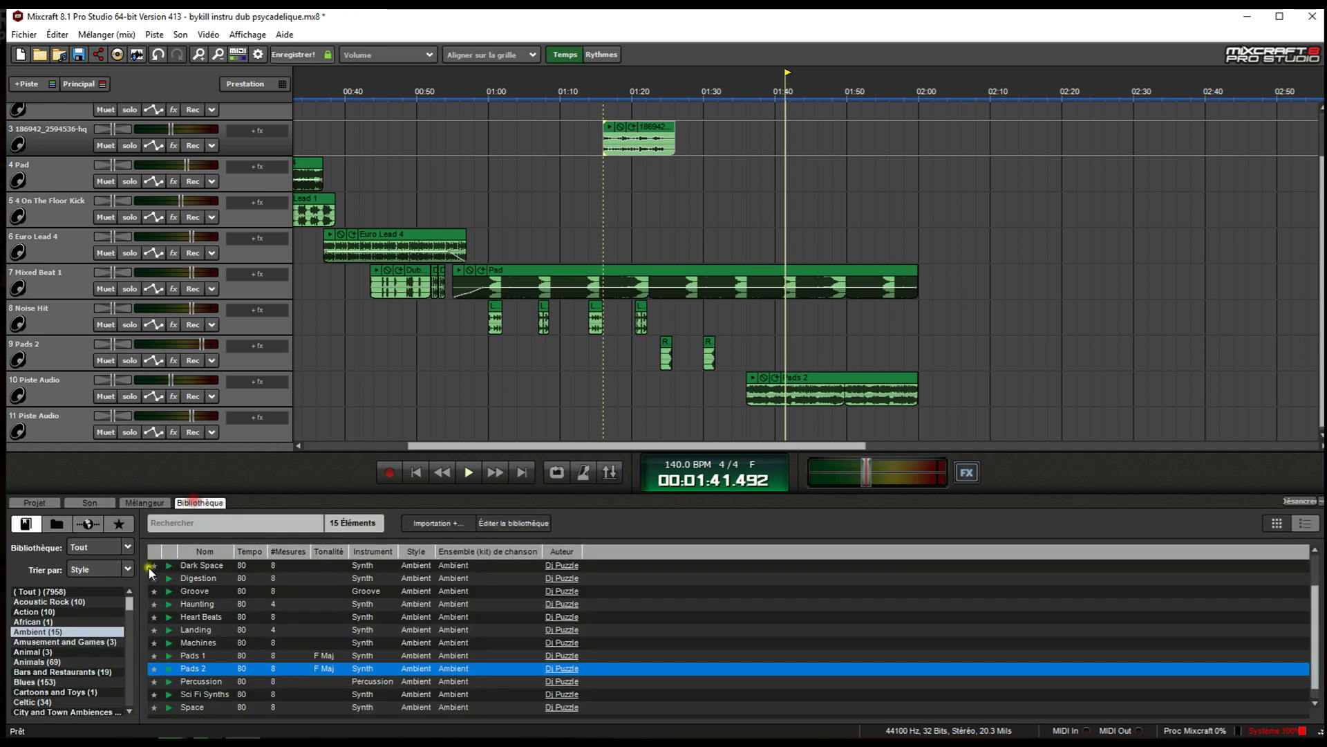
{"action": "left_click", "coordinate": [88, 524]}
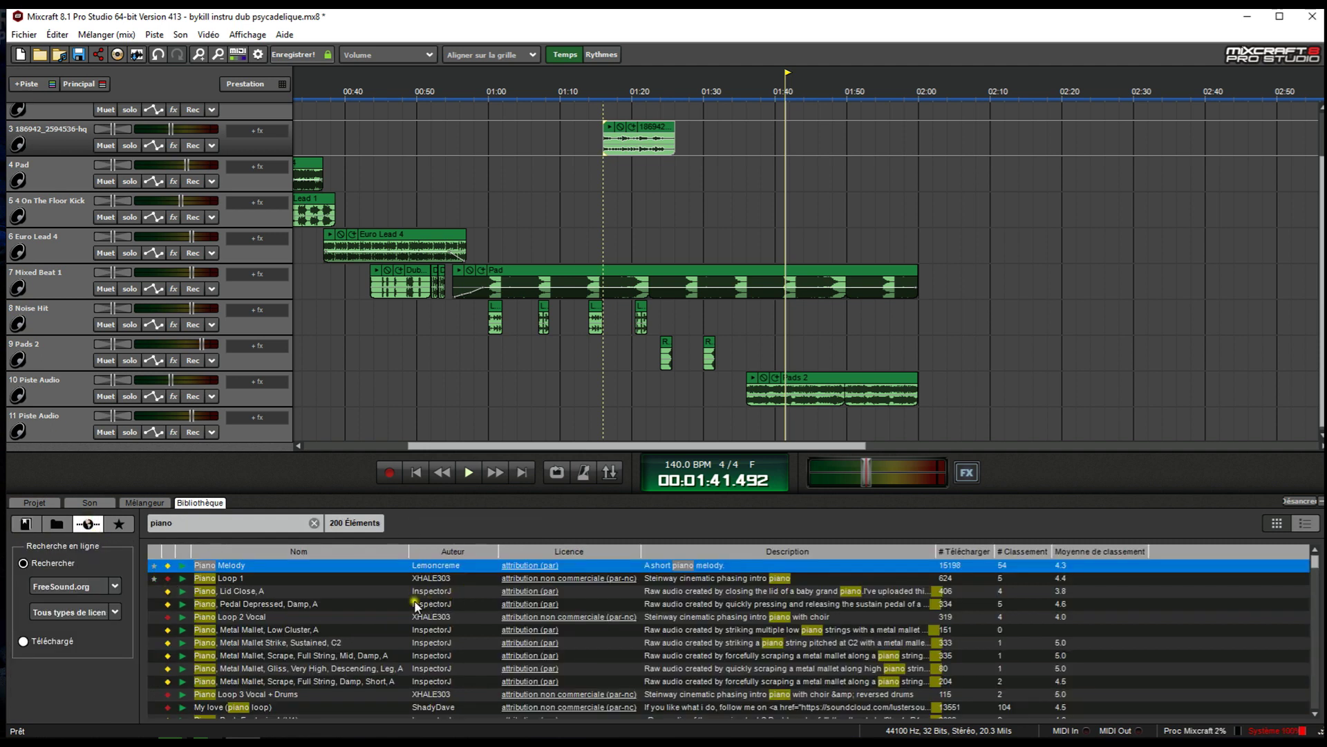
{"action": "left_click", "coordinate": [180, 570]}
{"action": "left_click", "coordinate": [185, 580]}
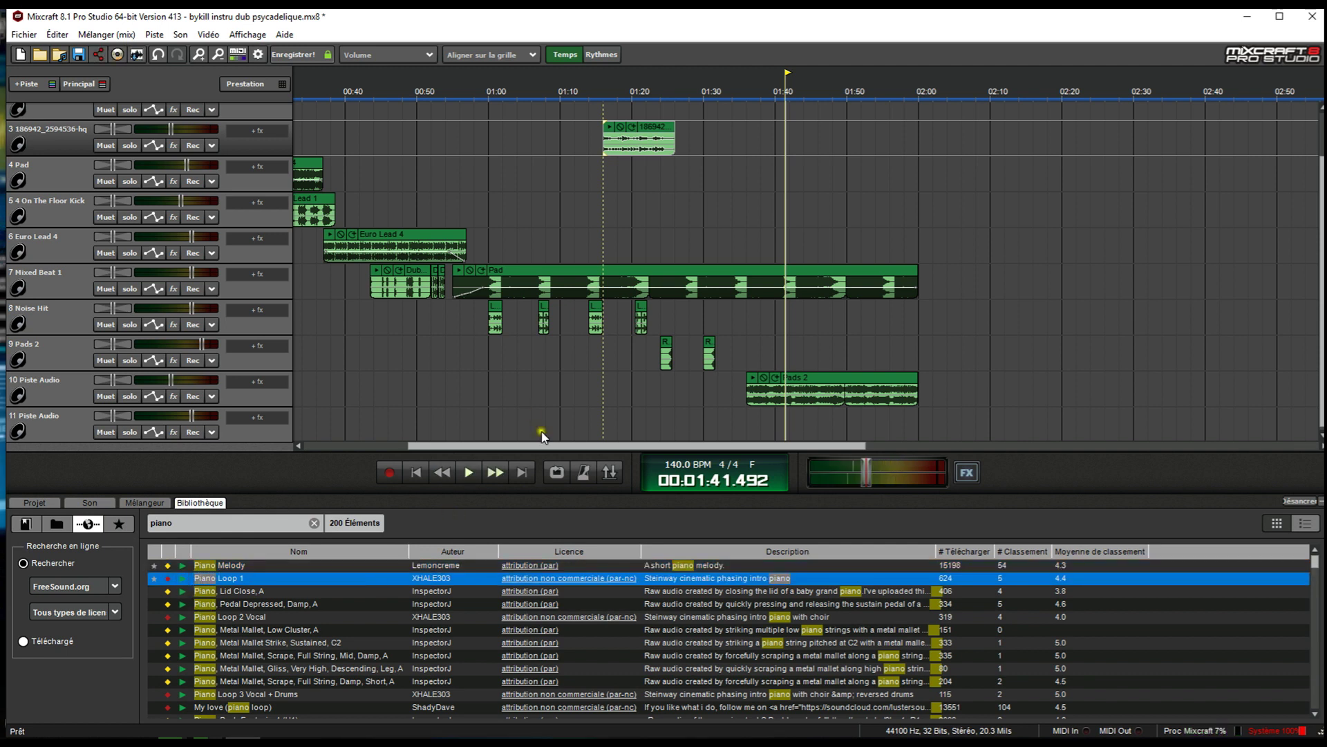
- Play the arrangement from 01:16 to hear the piano melody clip within the mix
{"action": "left_click", "coordinate": [599, 127]}
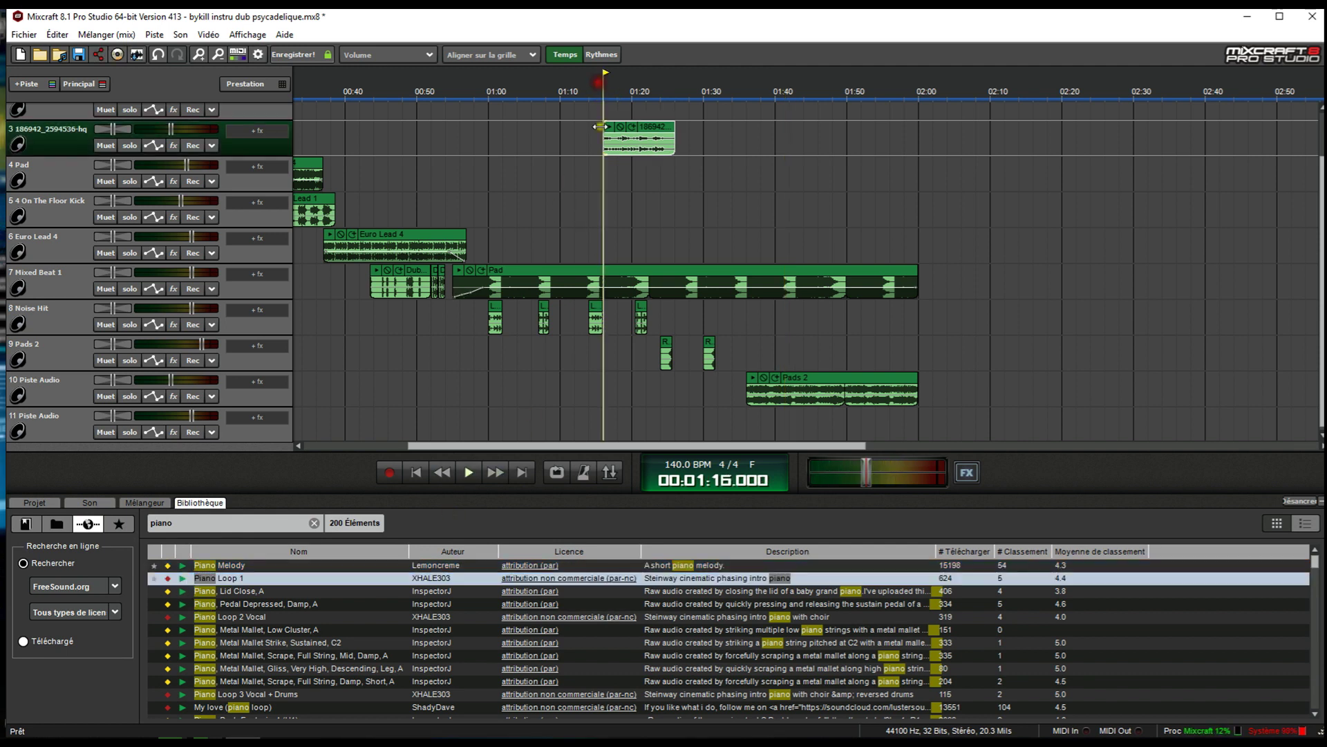
{"action": "left_click", "coordinate": [468, 473]}
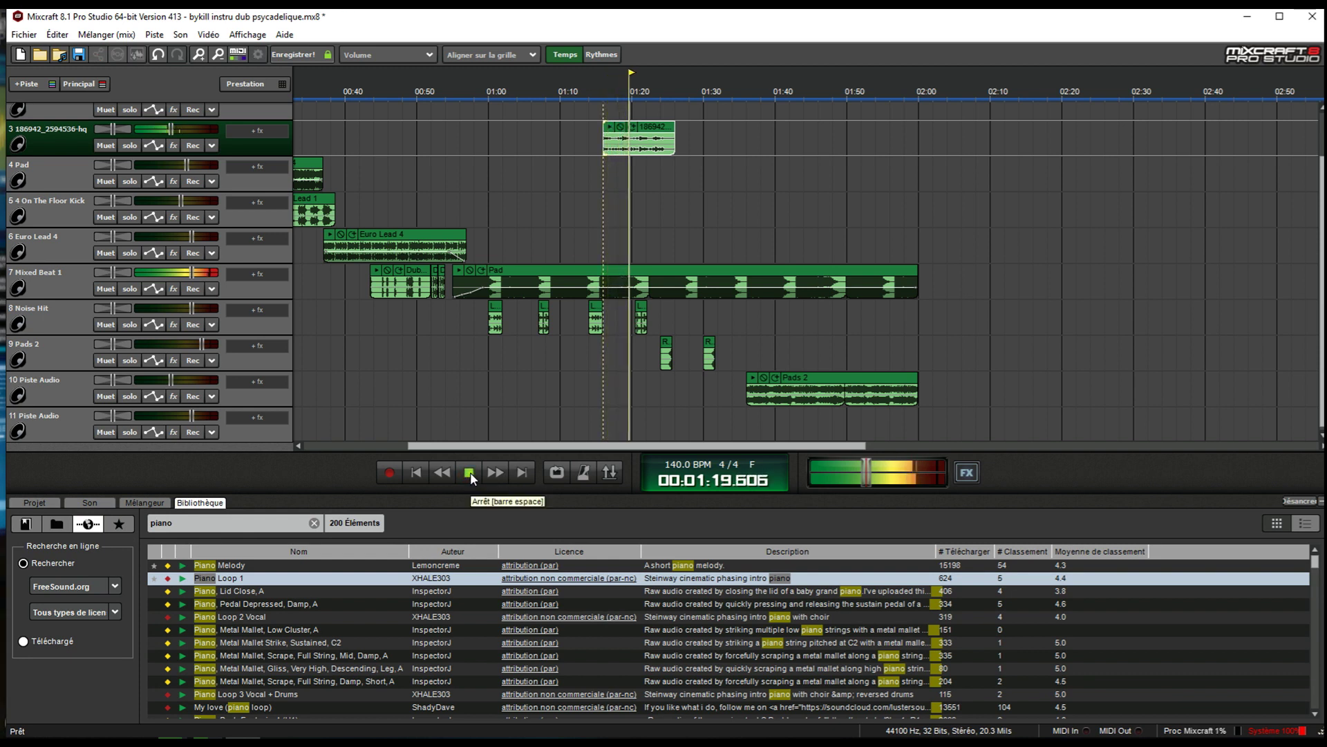
{"action": "key", "text": "space"}
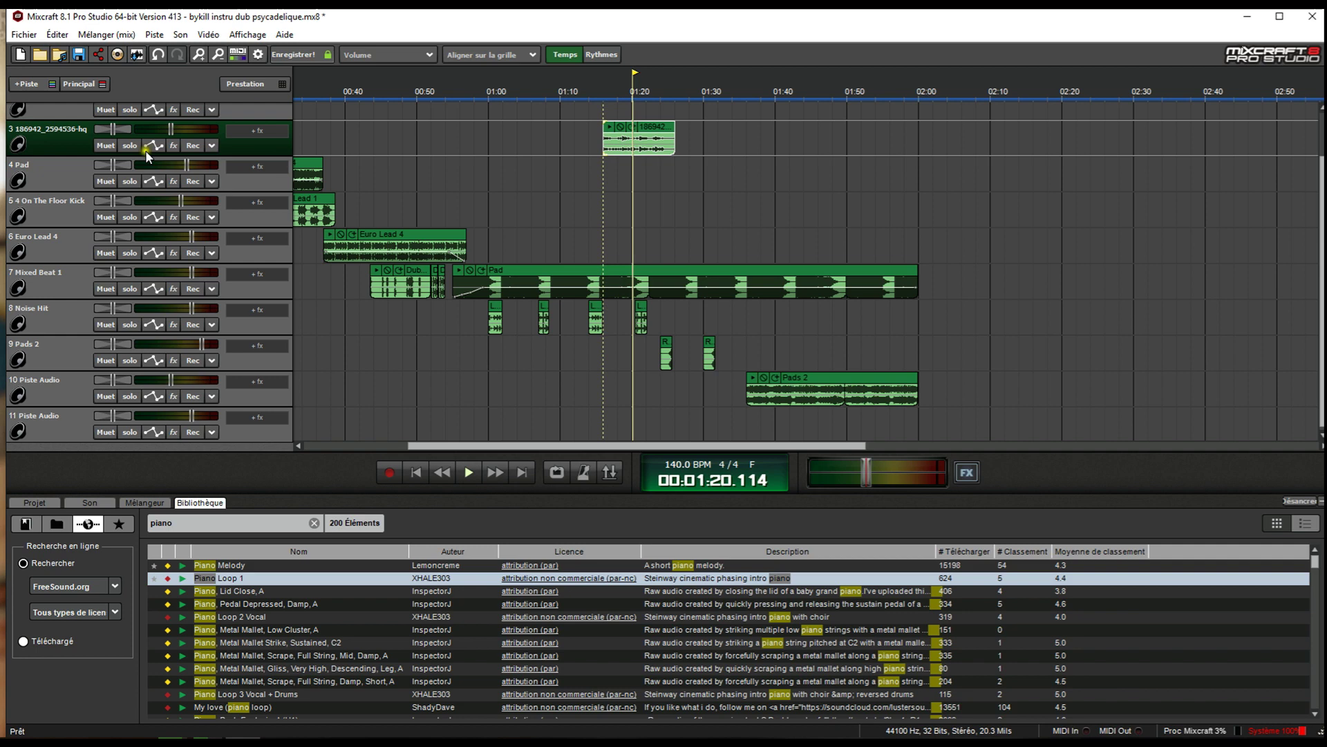
- Move the piano melody clip to the Pads 2 track at about 02:14 and listen to it alone
{"action": "left_click_drag", "start_coordinate": [638, 440], "coordinate": [481, 441]}
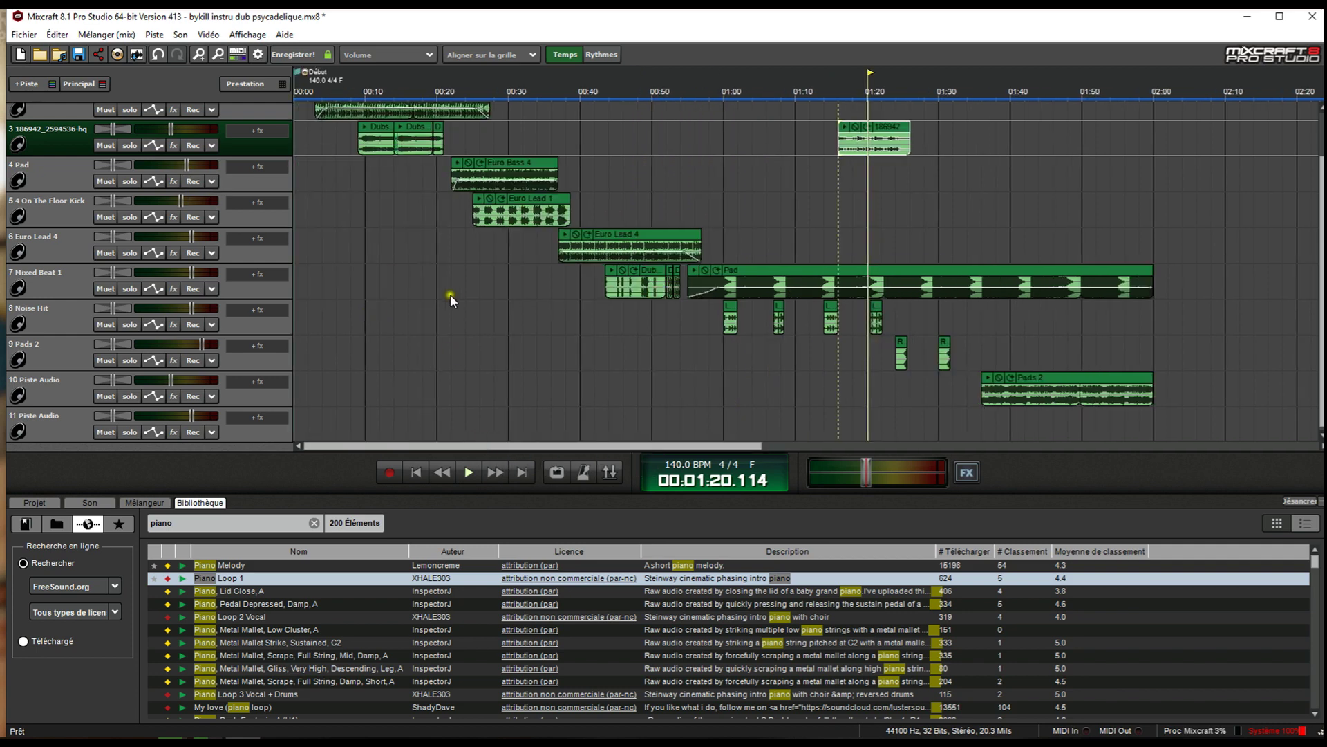
{"action": "left_click_drag", "start_coordinate": [895, 135], "coordinate": [1298, 351]}
{"action": "left_click", "coordinate": [1215, 91]}
{"action": "left_click", "coordinate": [458, 471]}
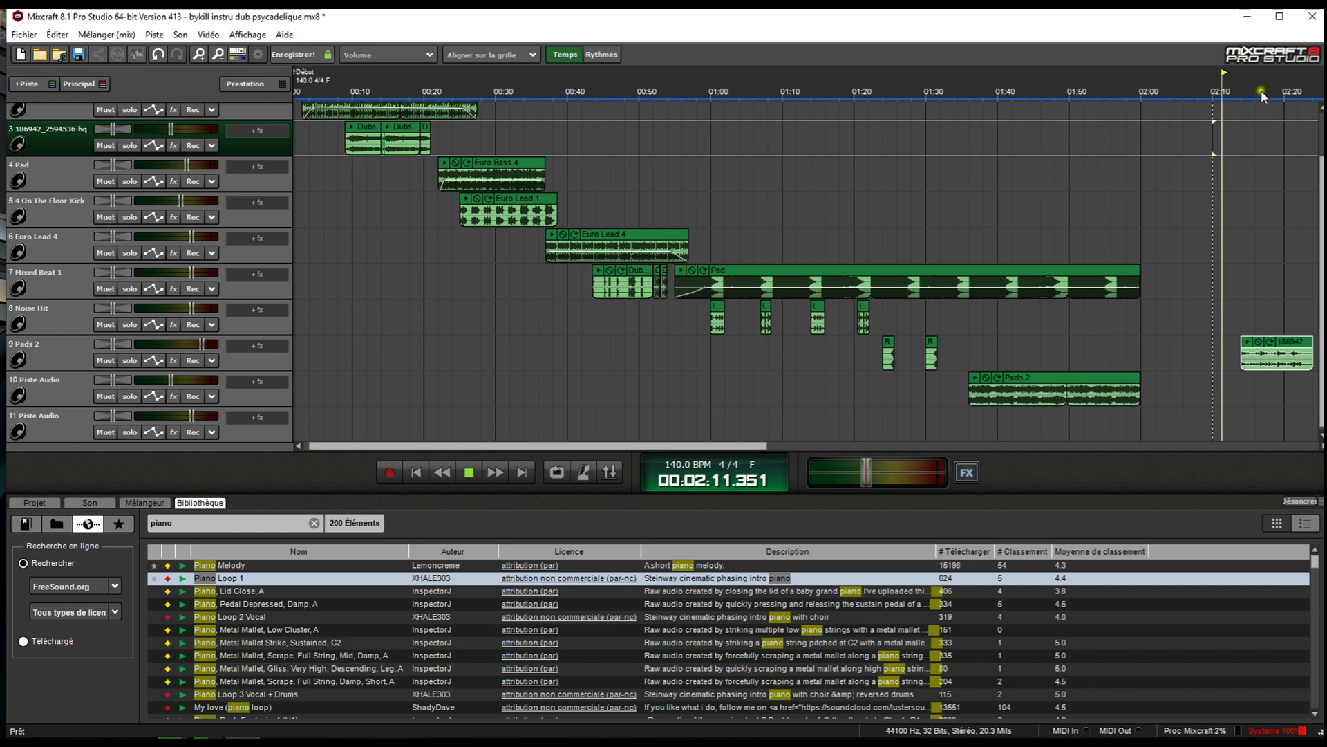
{"action": "left_click", "coordinate": [1241, 91]}
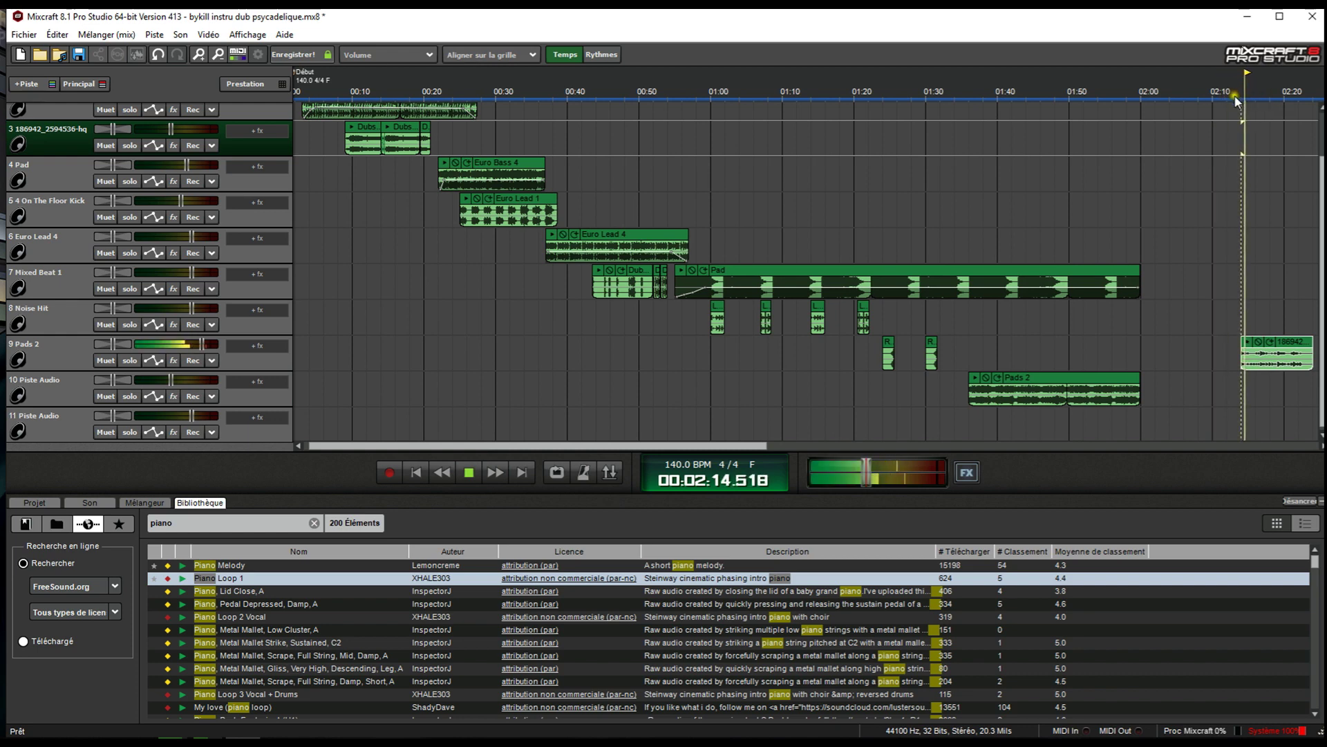
{"action": "left_click", "coordinate": [468, 474]}
- Compare Piano Loop 1 with Piano Melody and delete the piano melody clip from the Pads 2 track
{"action": "left_click", "coordinate": [183, 579]}
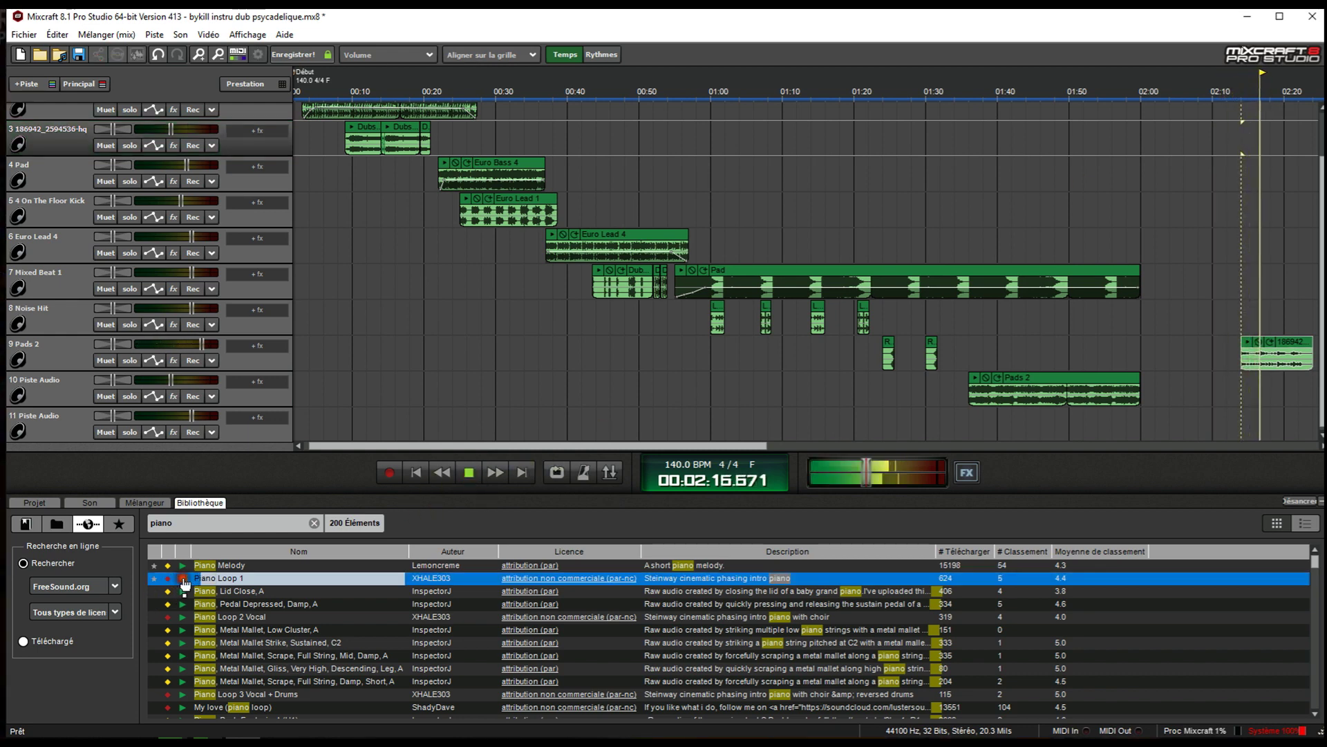
{"action": "left_click", "coordinate": [183, 567]}
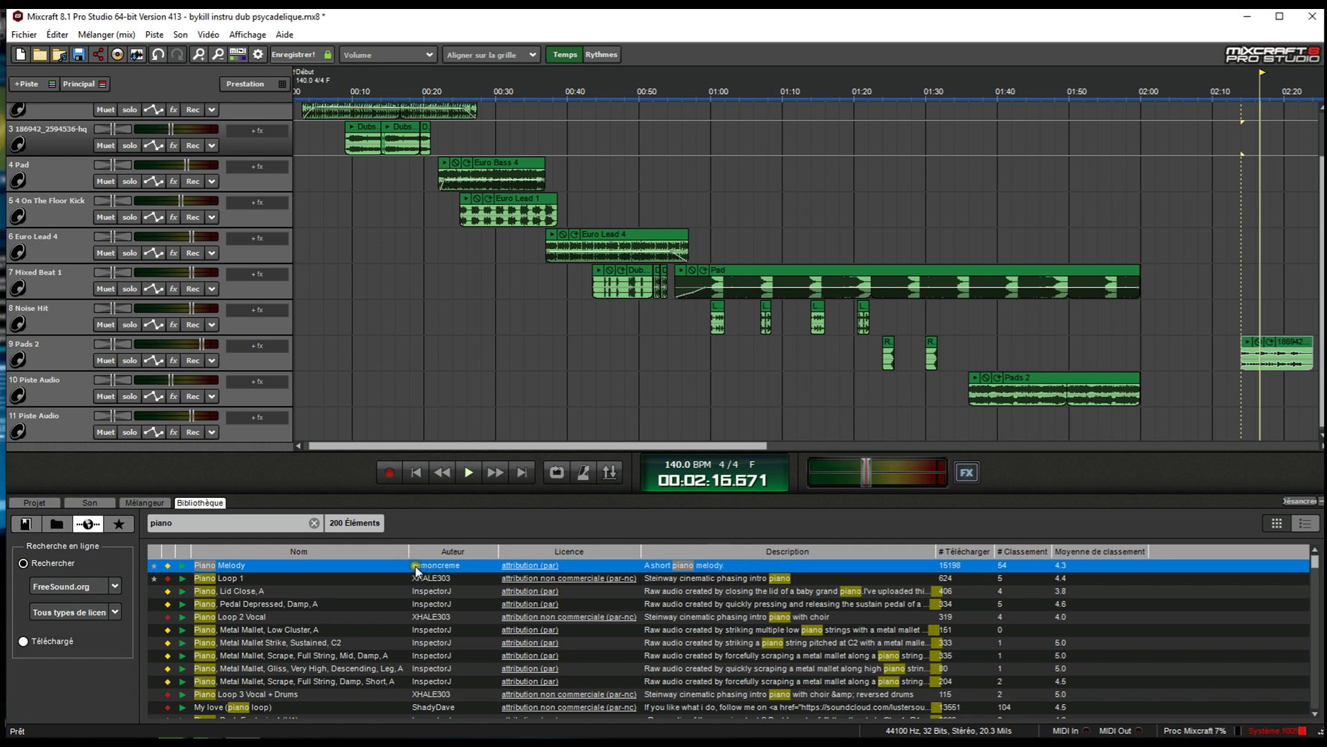
{"action": "right_click", "coordinate": [1295, 354]}
{"action": "left_click", "coordinate": [1039, 488]}
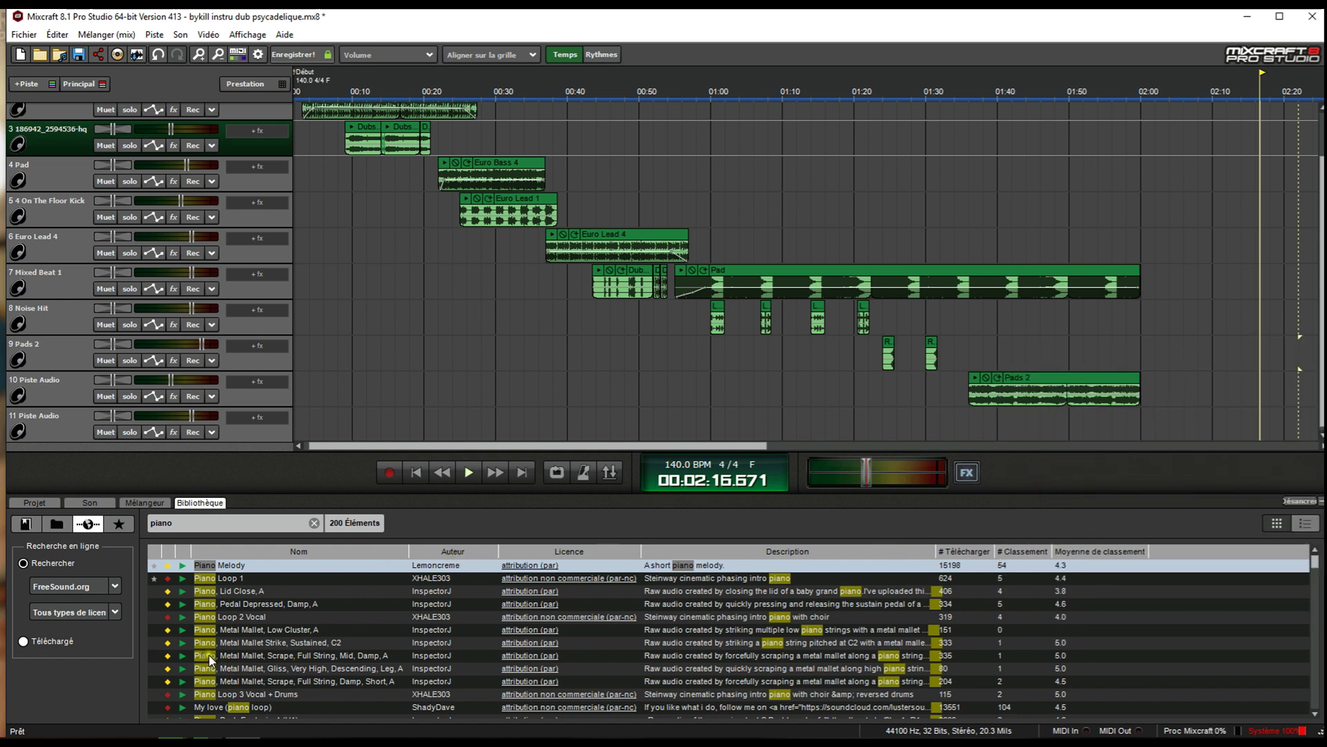
- Search FreeSound.org for "danc" and preview the Dance Kit Sample sound
{"action": "double_click", "coordinate": [177, 526]}
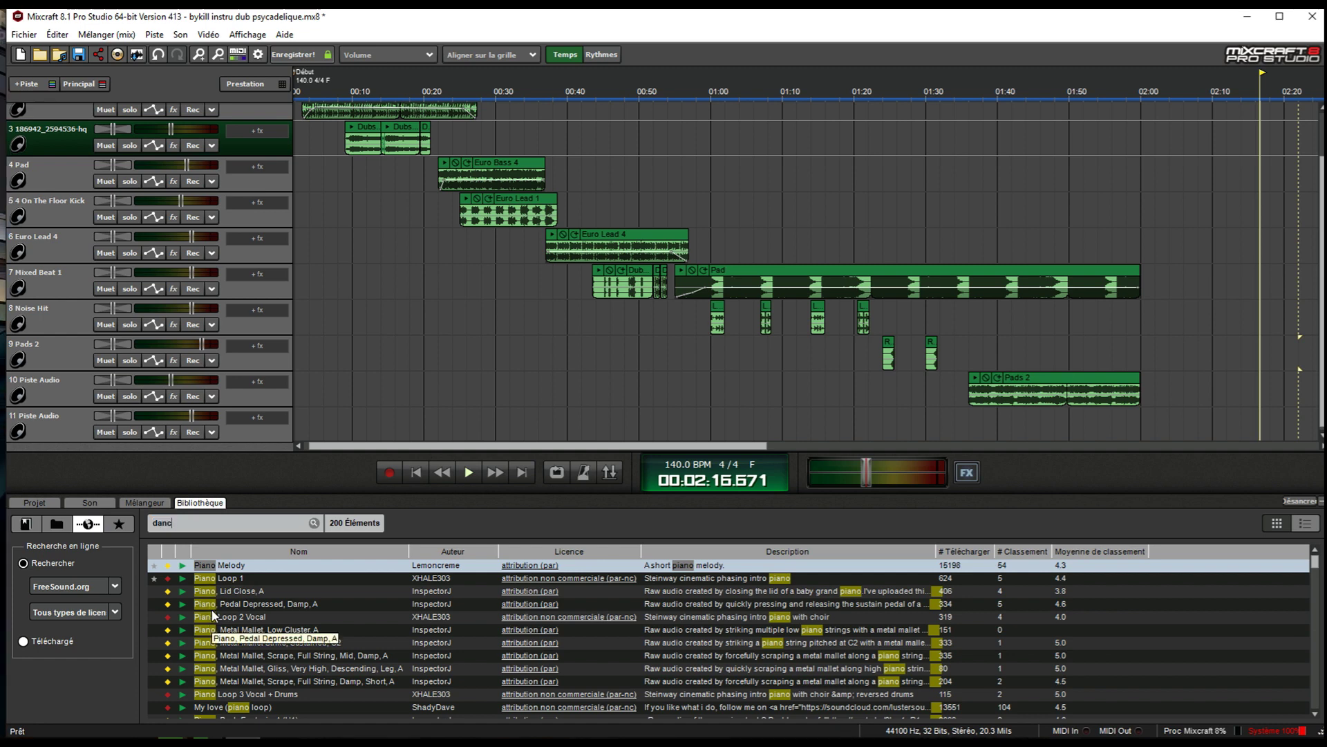
{"action": "type", "text": "danc"}
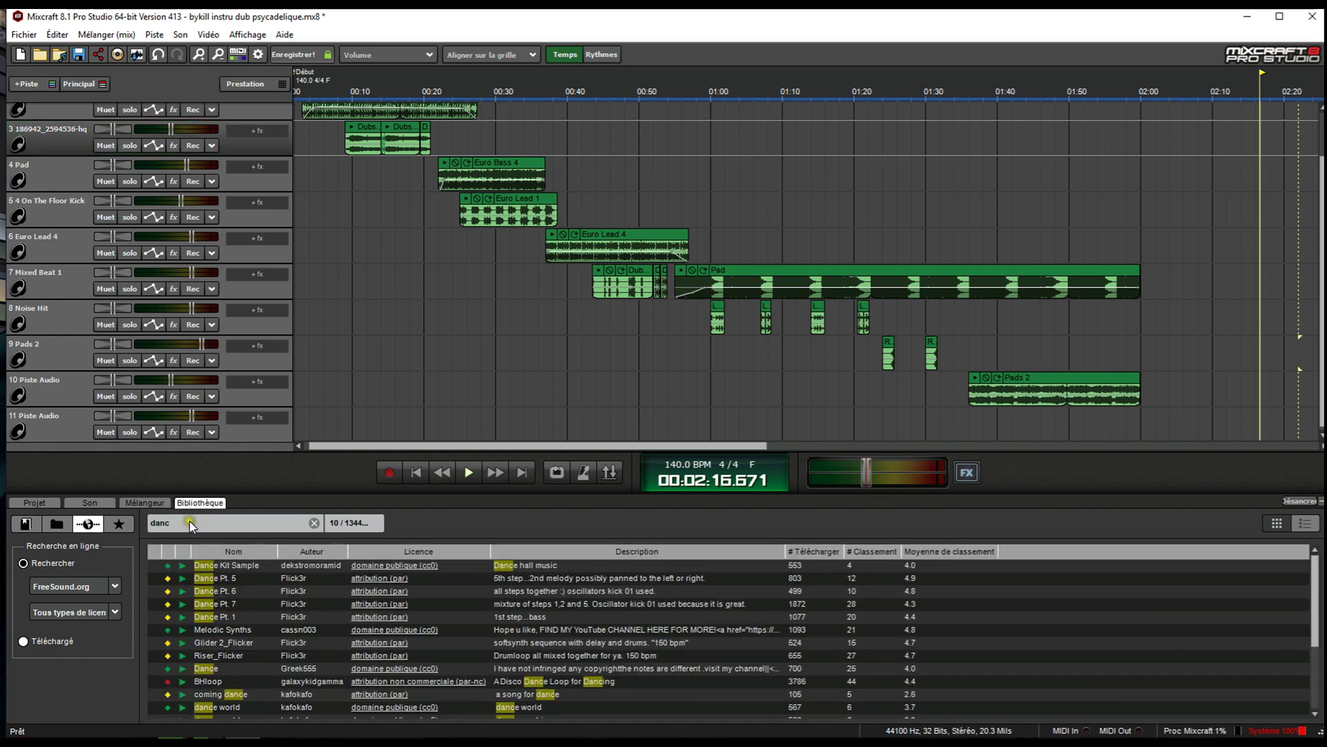
{"action": "left_click", "coordinate": [183, 565]}
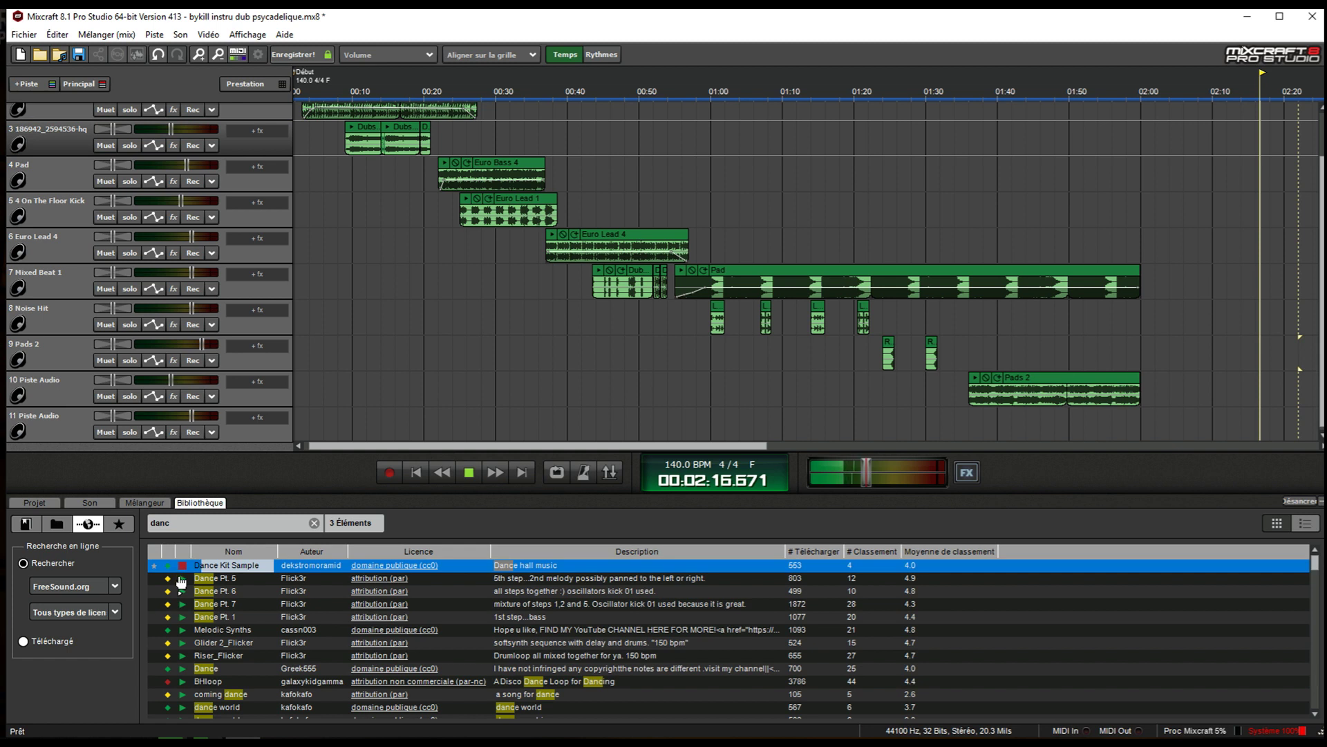
- Raise the master output volume and preview the Melodic Synths sound
{"action": "left_click_drag", "start_coordinate": [865, 472], "coordinate": [903, 467]}
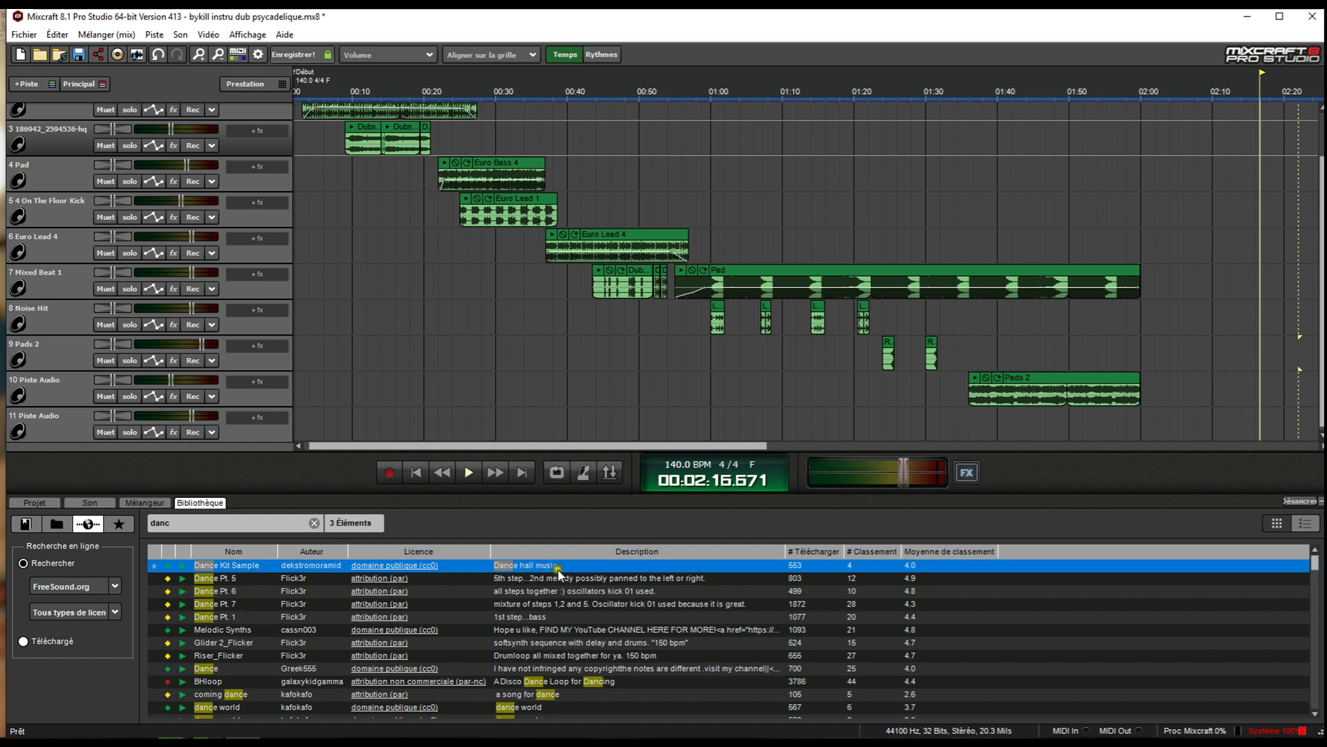
{"action": "left_click", "coordinate": [183, 631]}
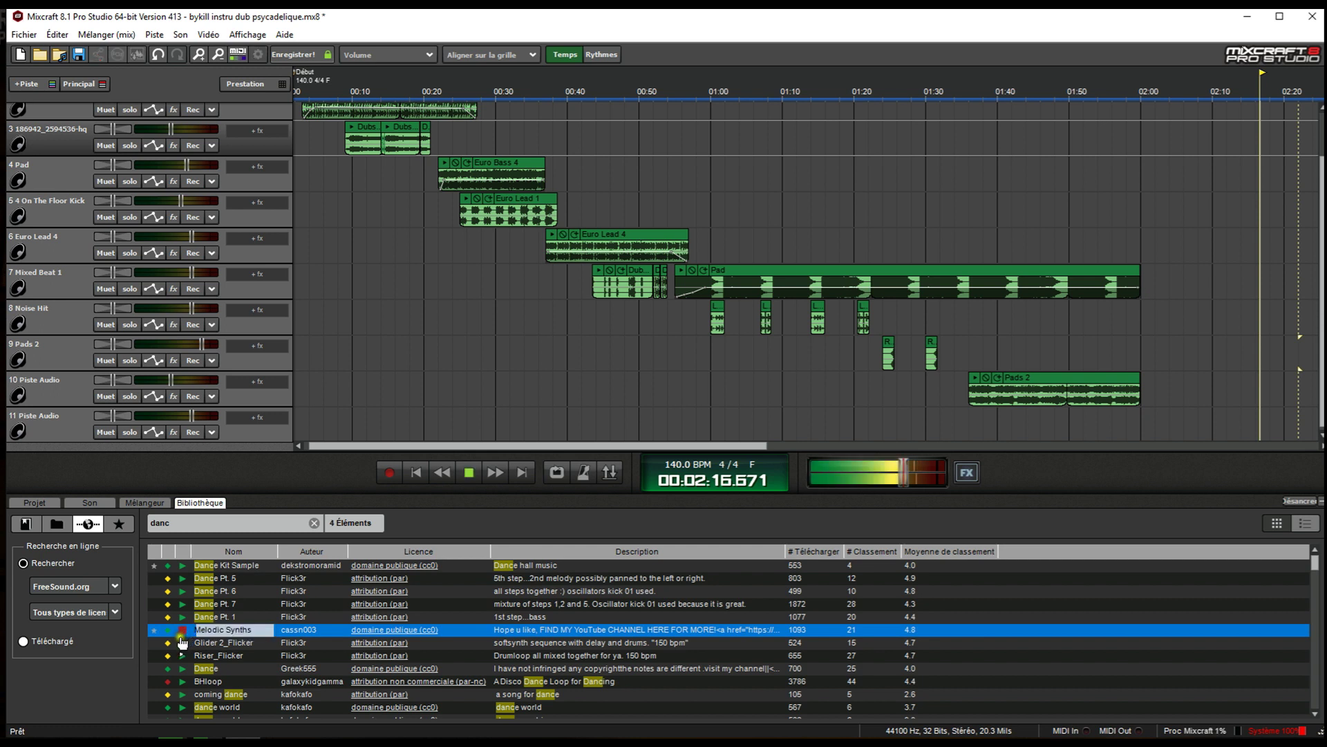
{"action": "left_click", "coordinate": [183, 629]}
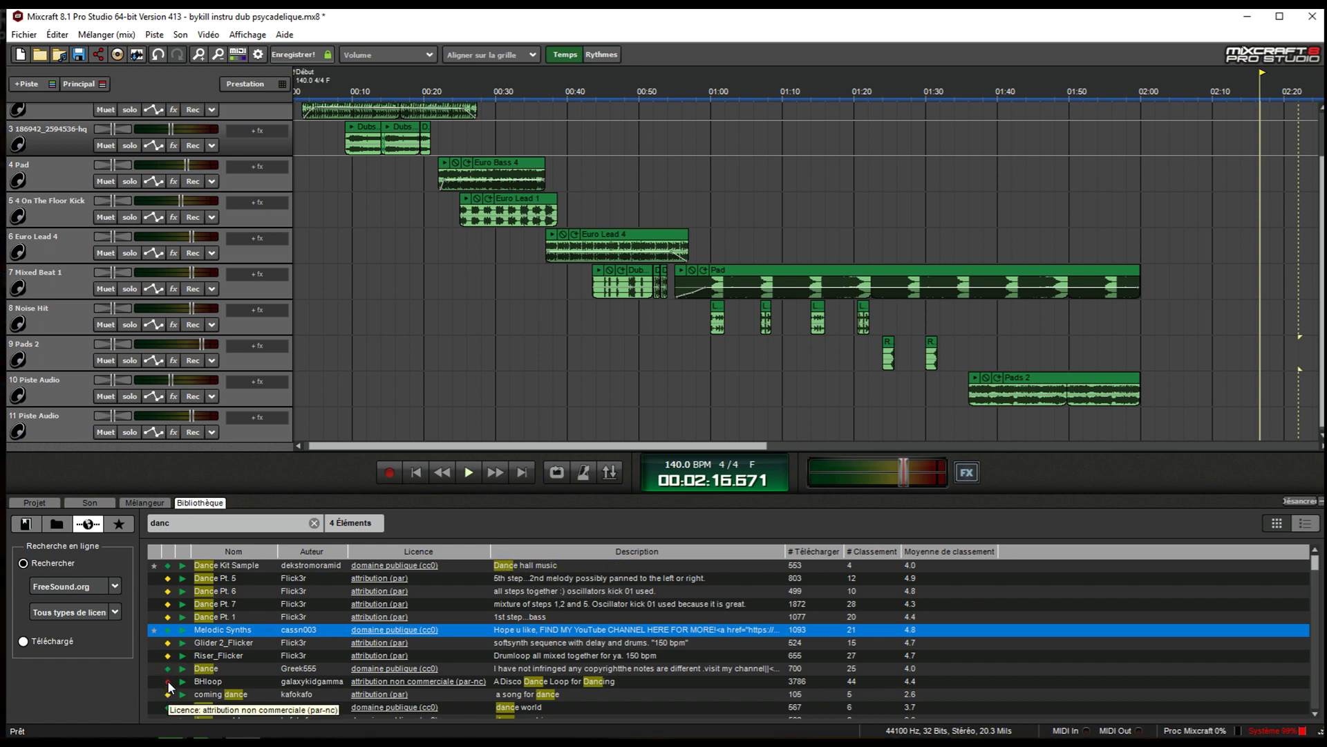
- Preview the BHloop disco sound and browse further through the dance results
{"action": "scroll", "coordinate": [177, 682], "scroll_direction": "down", "scroll_amount": 1}
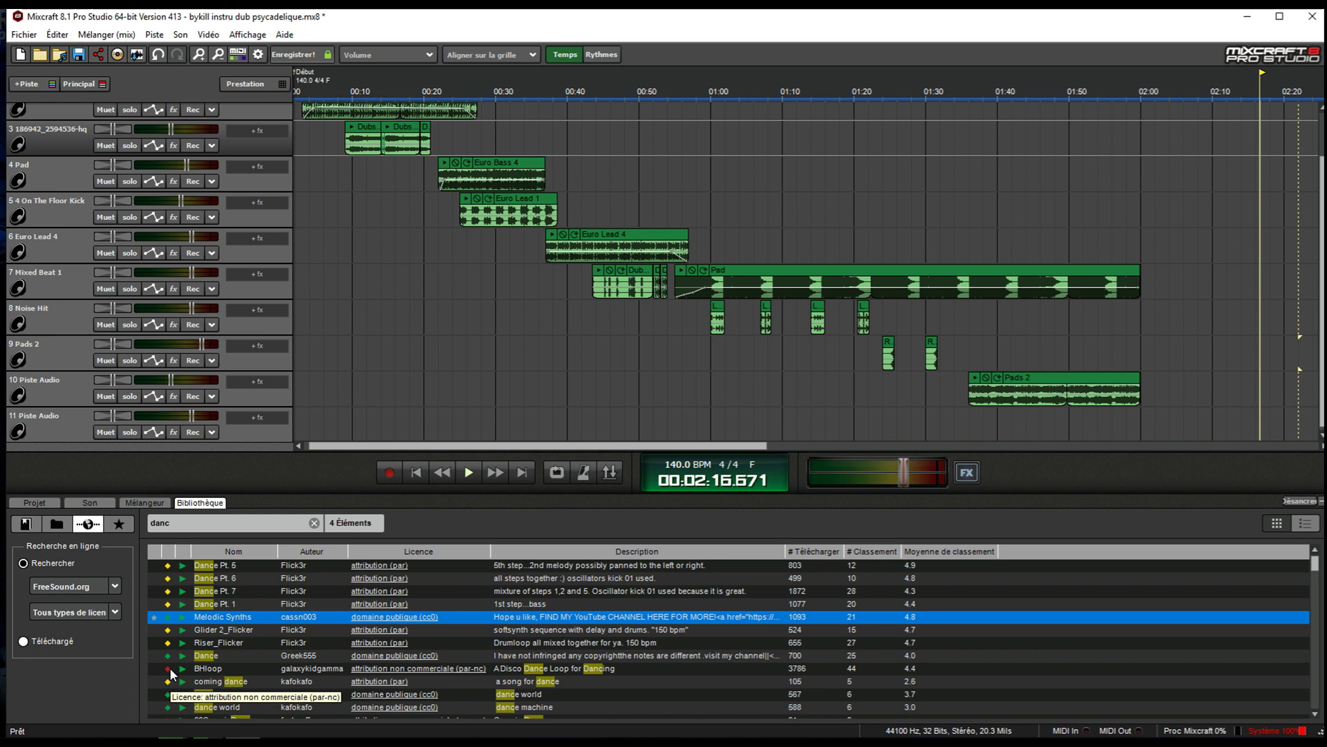
{"action": "left_click", "coordinate": [182, 668]}
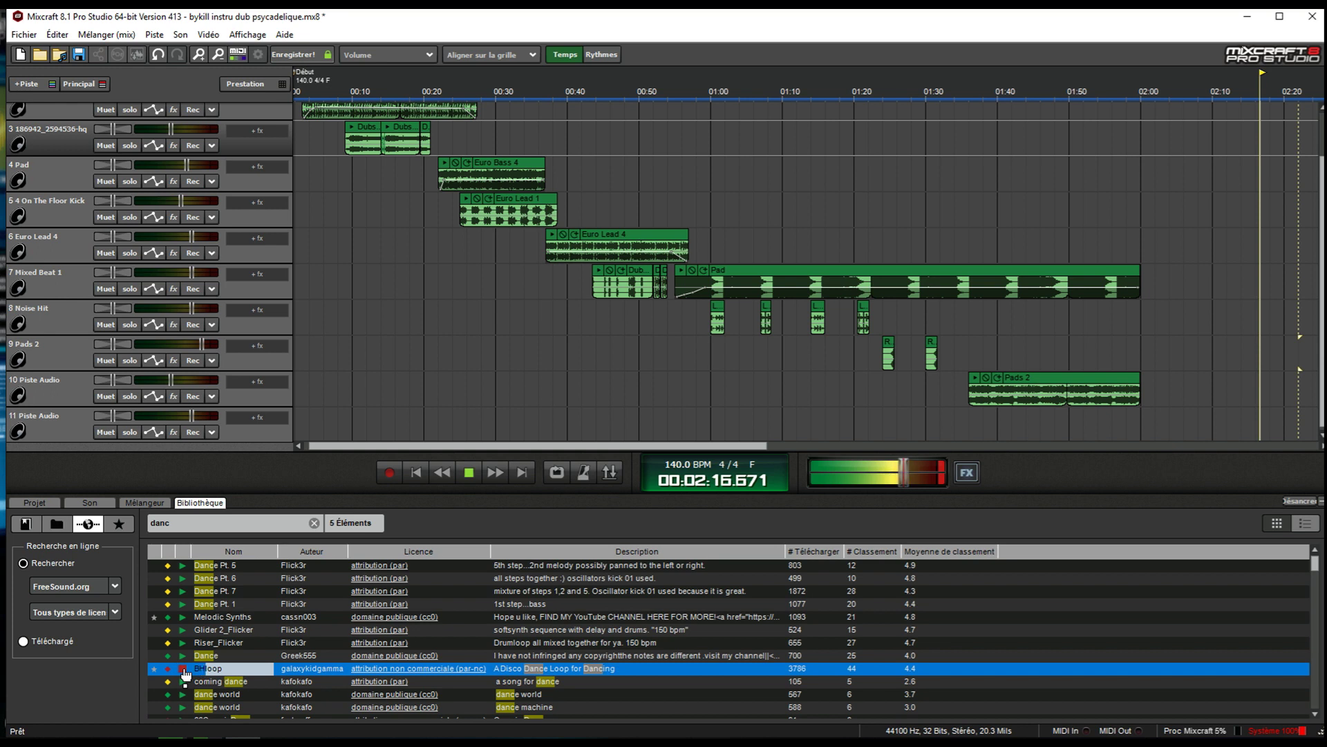
{"action": "left_click", "coordinate": [183, 668]}
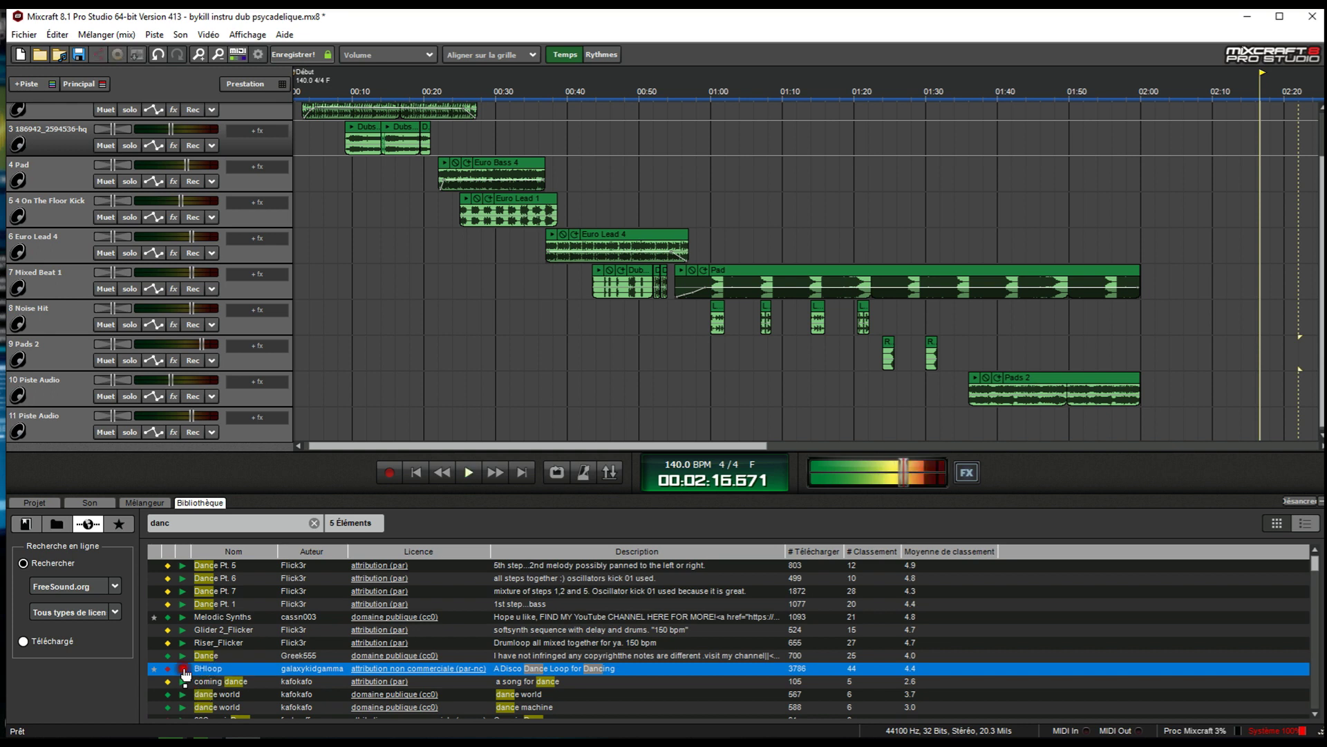
{"action": "scroll", "coordinate": [164, 665], "scroll_direction": "down", "scroll_amount": 1}
{"action": "scroll", "coordinate": [166, 667], "scroll_direction": "down", "scroll_amount": 1}
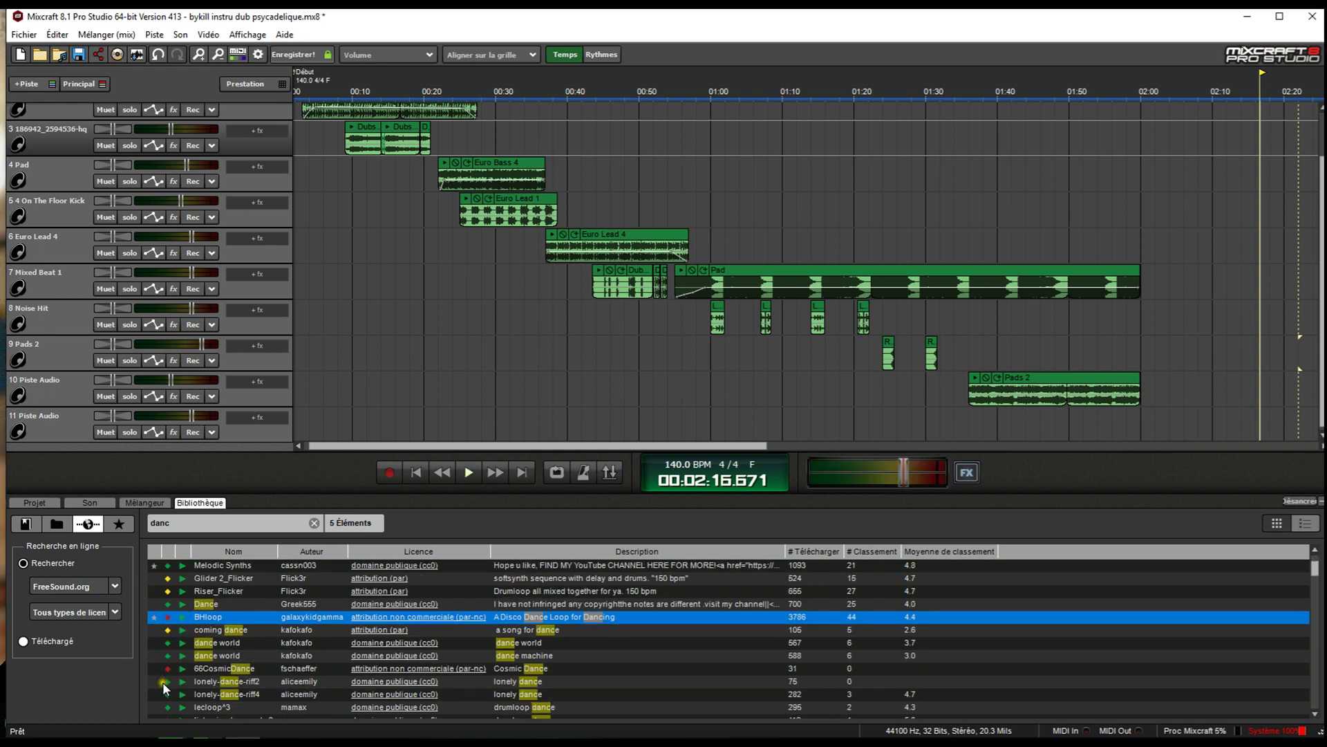
{"action": "scroll", "coordinate": [172, 674], "scroll_direction": "down", "scroll_amount": 1}
{"action": "scroll", "coordinate": [171, 672], "scroll_direction": "up", "scroll_amount": 3}
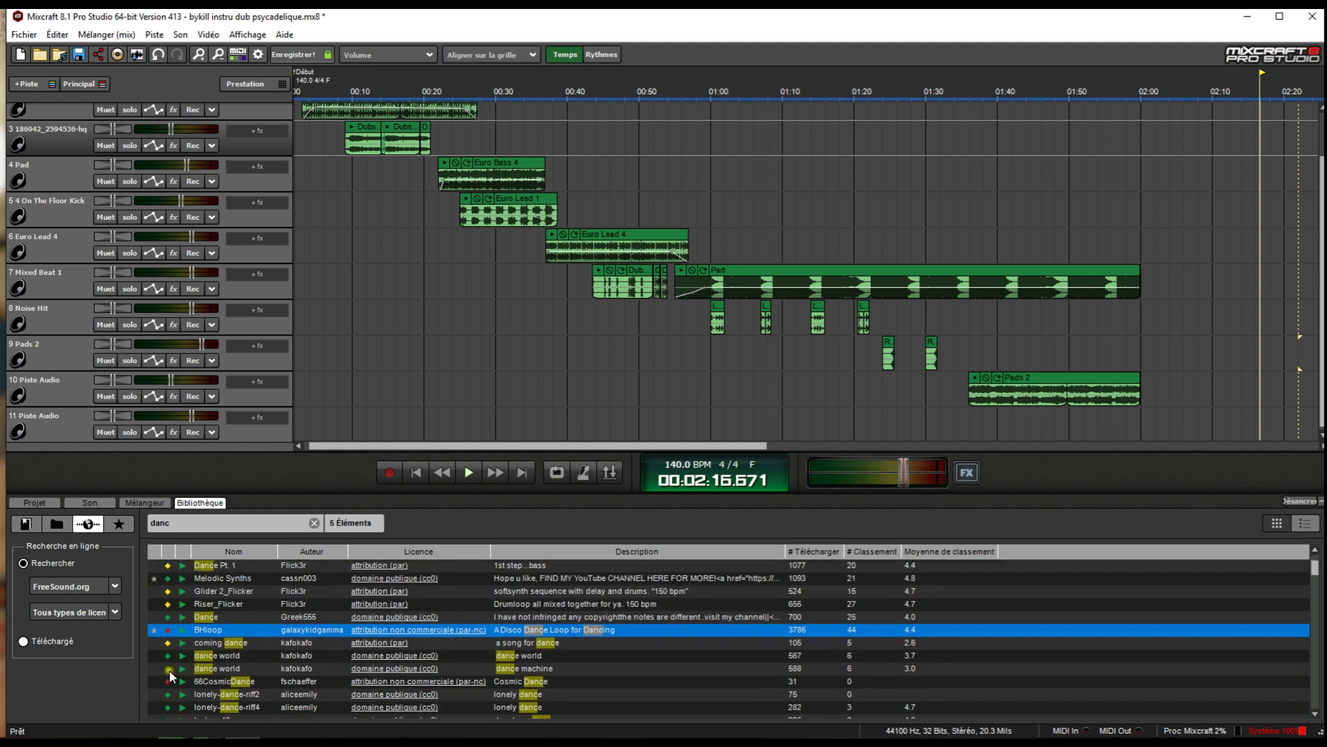
{"action": "scroll", "coordinate": [169, 668], "scroll_direction": "down", "scroll_amount": 2}
- Search FreeSound.org for "mix" sounds
{"action": "double_click", "coordinate": [187, 527]}
{"action": "type", "text": "mic"}
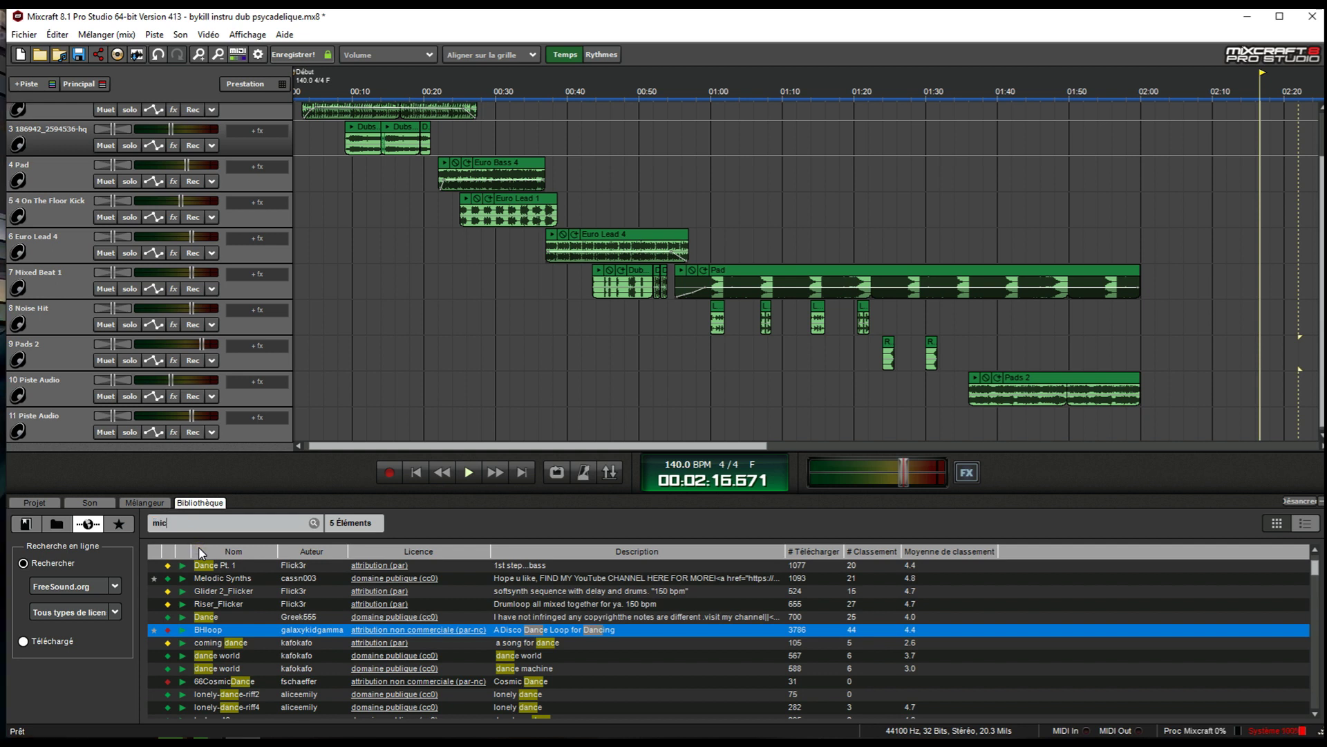
{"action": "key", "text": "Return"}
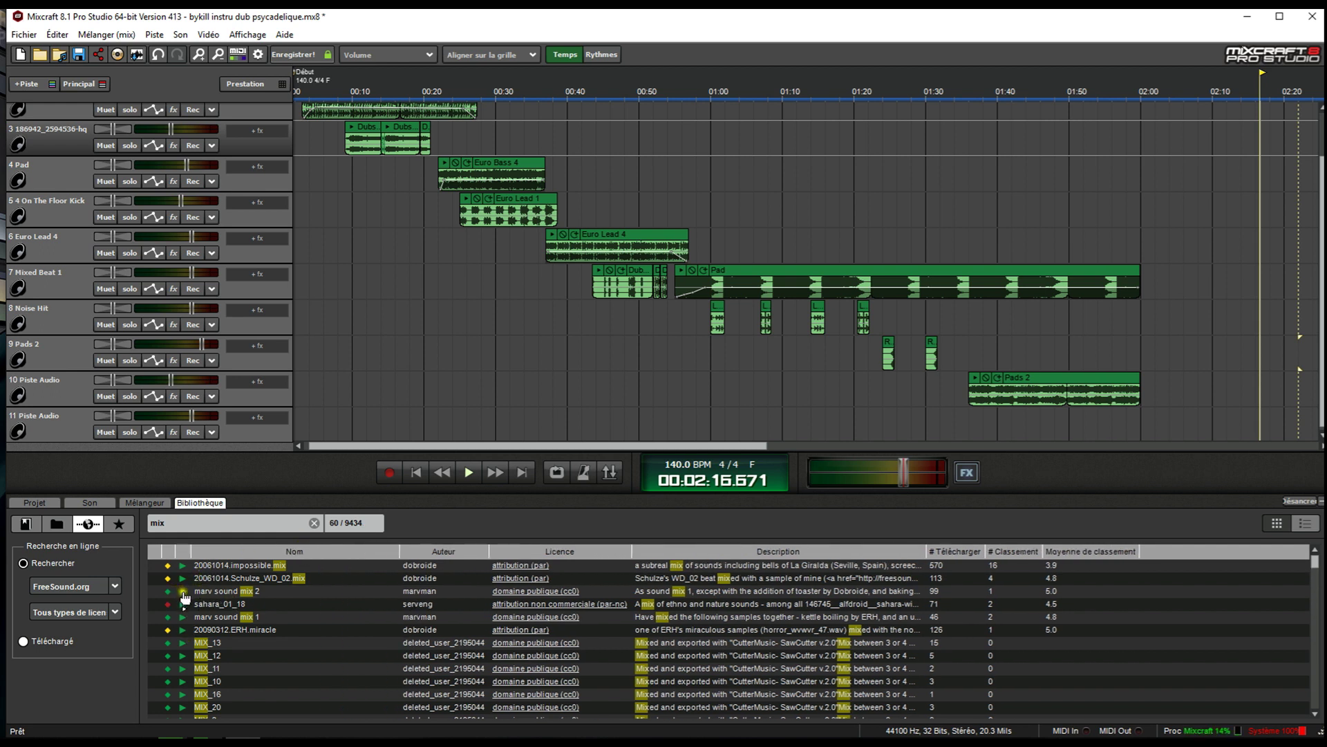
- Preview the marv sound mix 2 and 20061014.impossible.mix sounds
{"action": "left_click", "coordinate": [181, 592]}
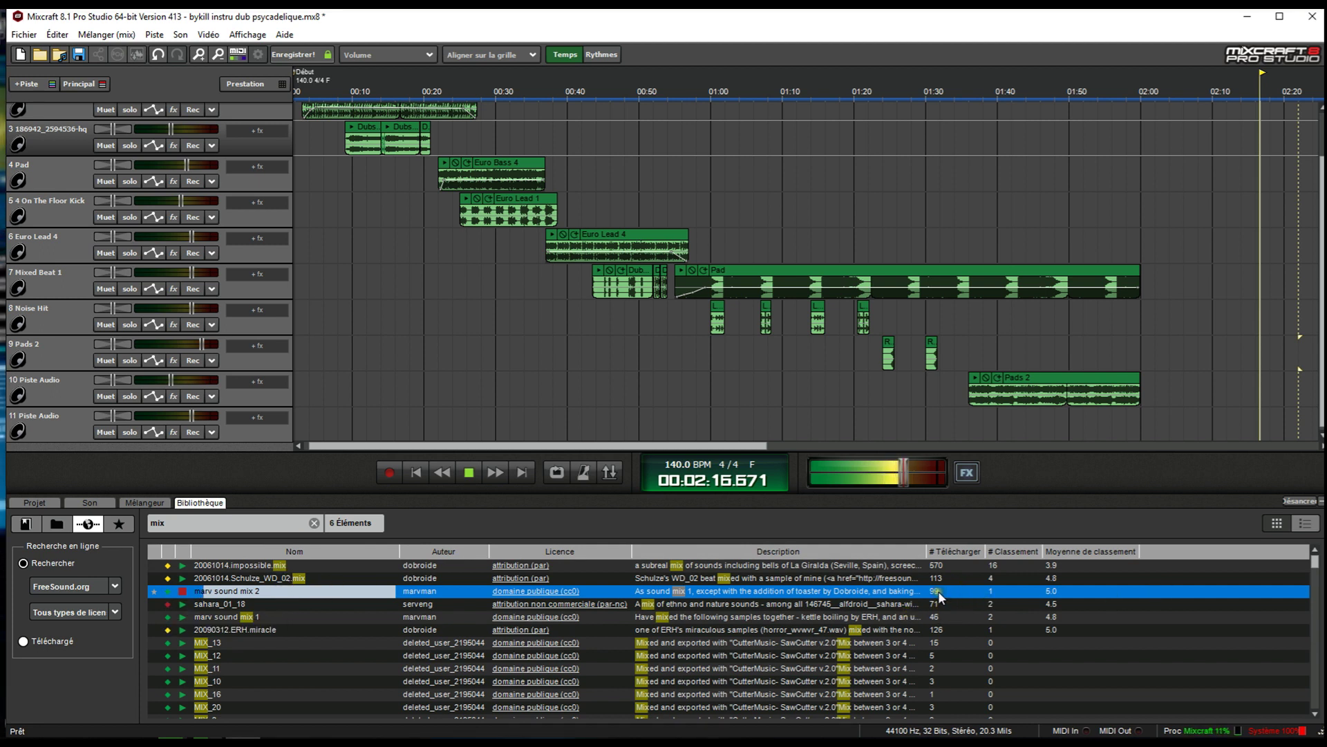
{"action": "left_click", "coordinate": [184, 593]}
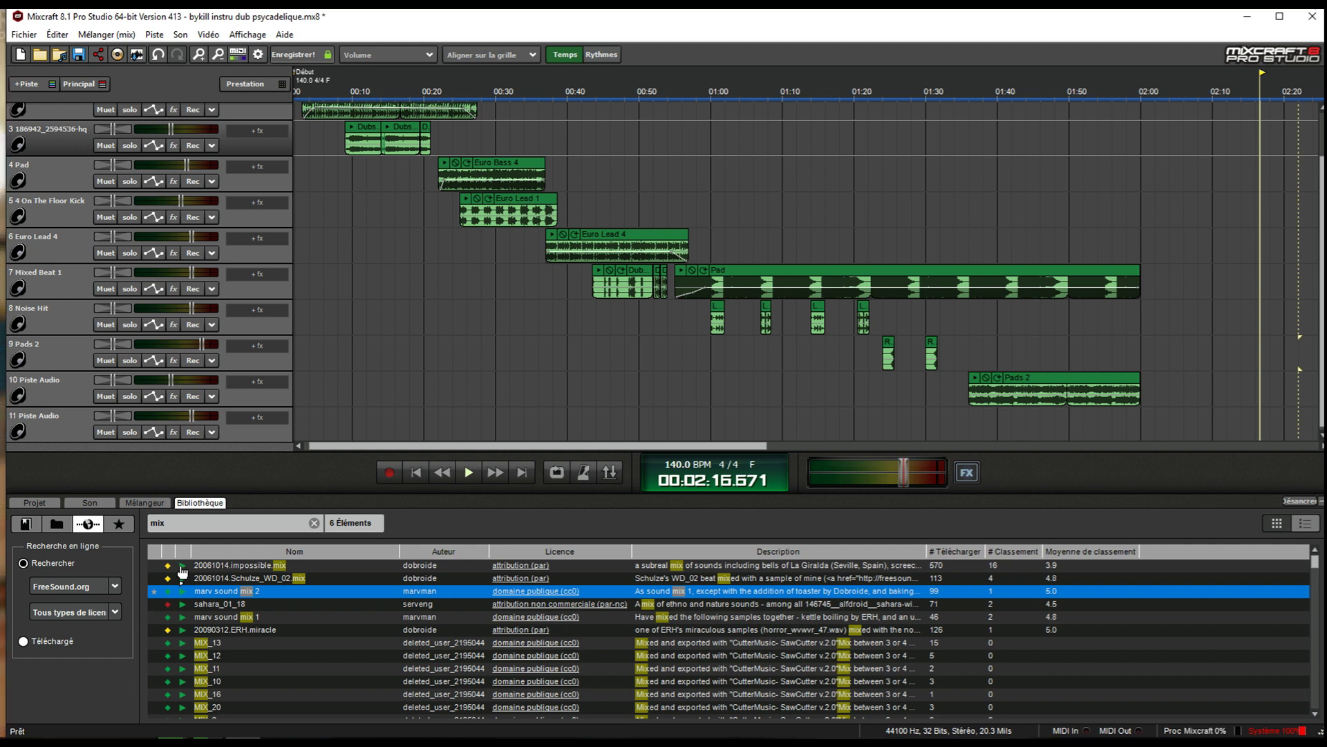
{"action": "left_click", "coordinate": [182, 566]}
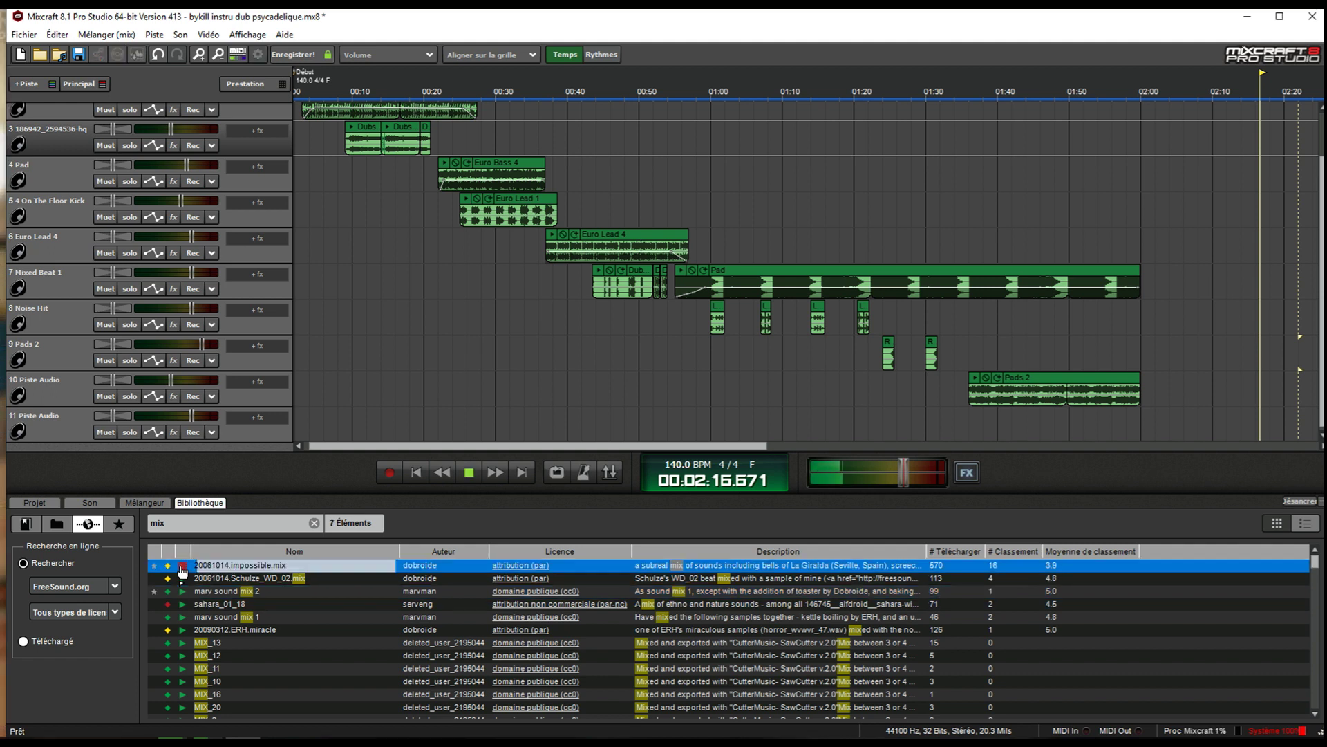
{"action": "left_click", "coordinate": [183, 566]}
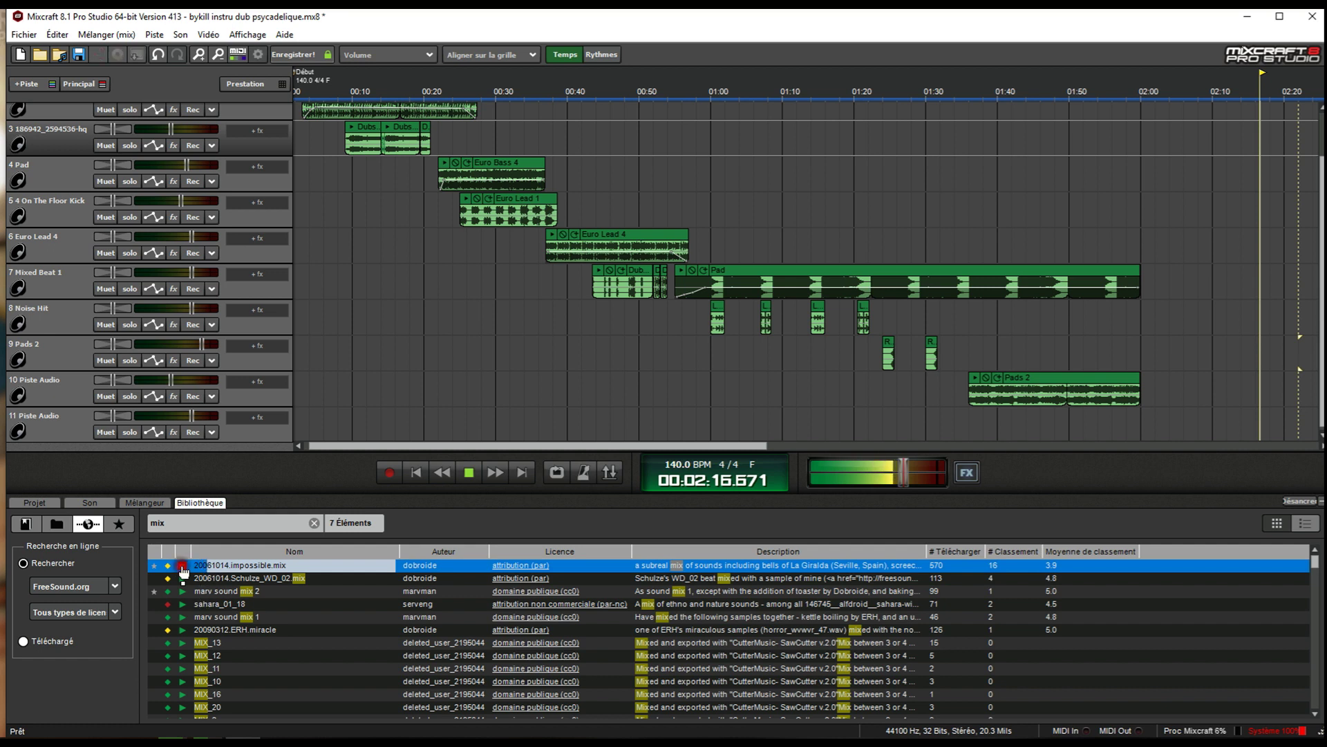
- Leave the FreeSound.org results and return to the installed loop library sorted by style
{"action": "scroll", "coordinate": [200, 641], "scroll_direction": "down", "scroll_amount": 2}
{"action": "scroll", "coordinate": [200, 636], "scroll_direction": "up", "scroll_amount": 2}
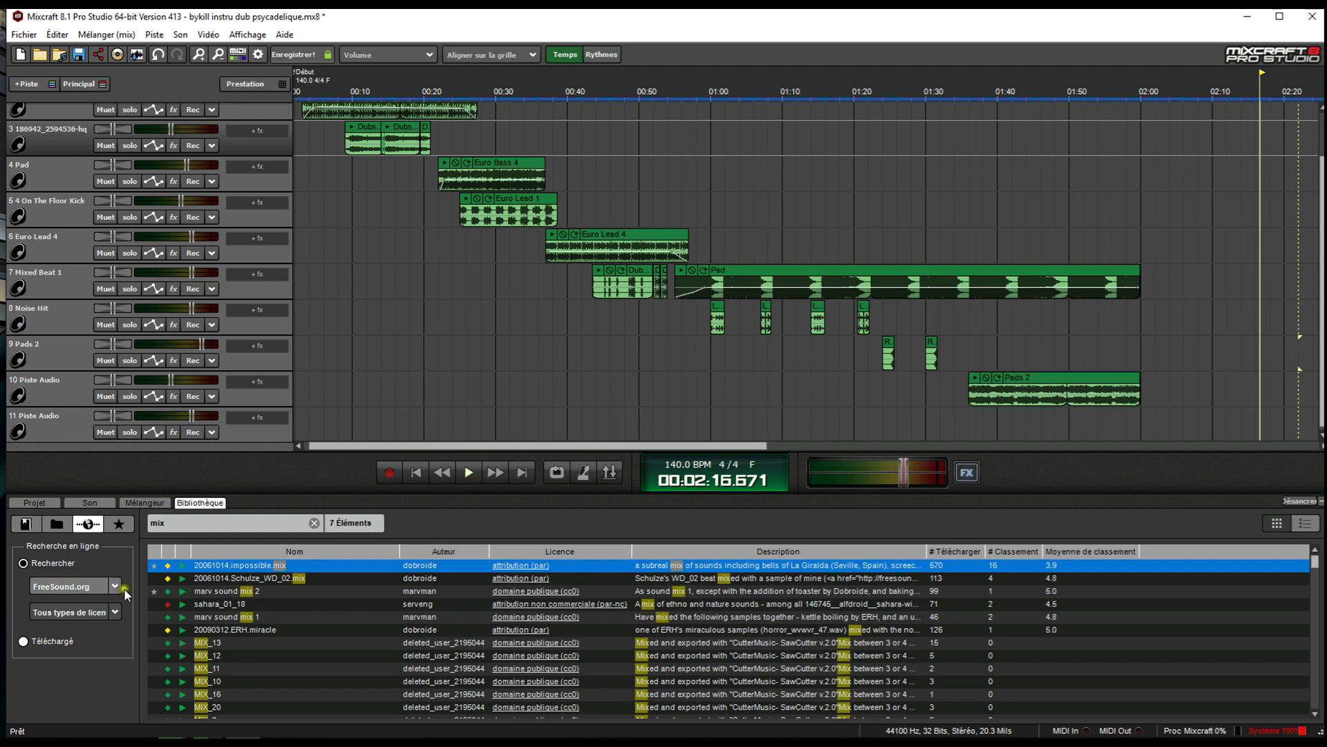
{"action": "left_click", "coordinate": [88, 501]}
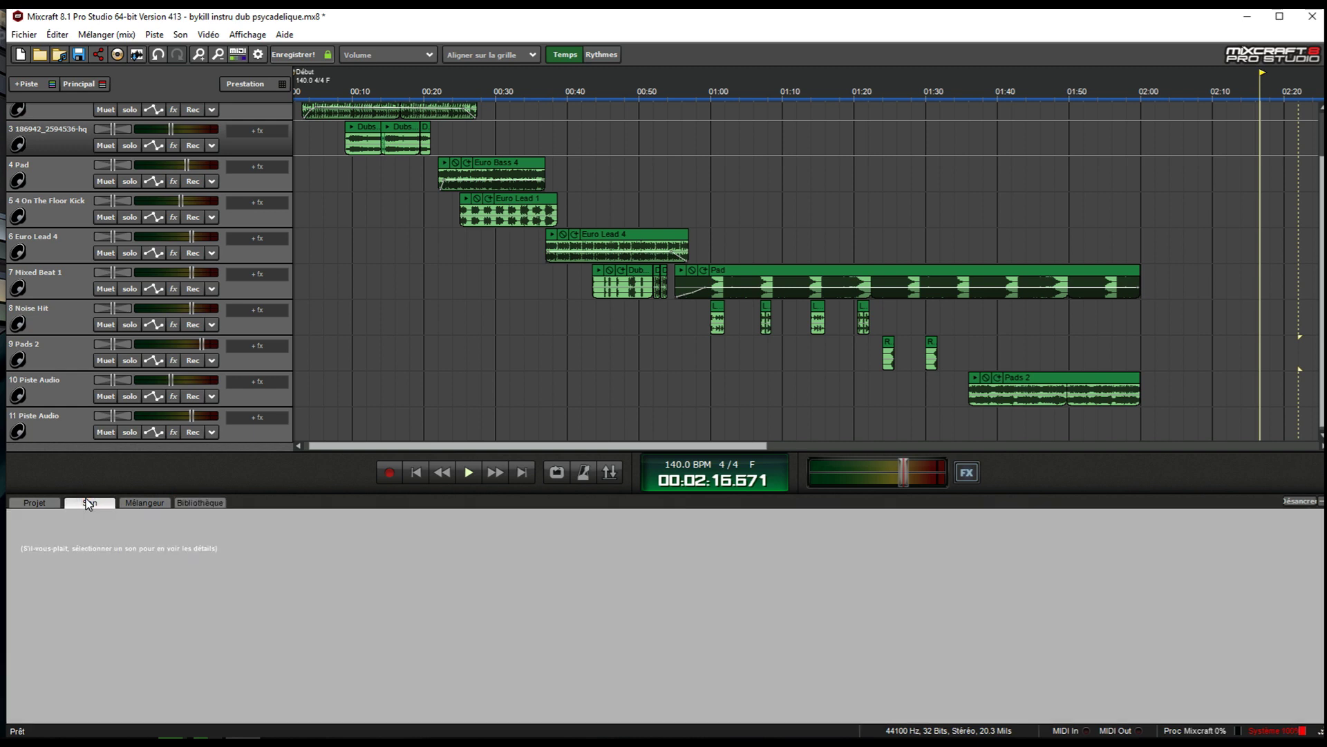
{"action": "left_click", "coordinate": [200, 506]}
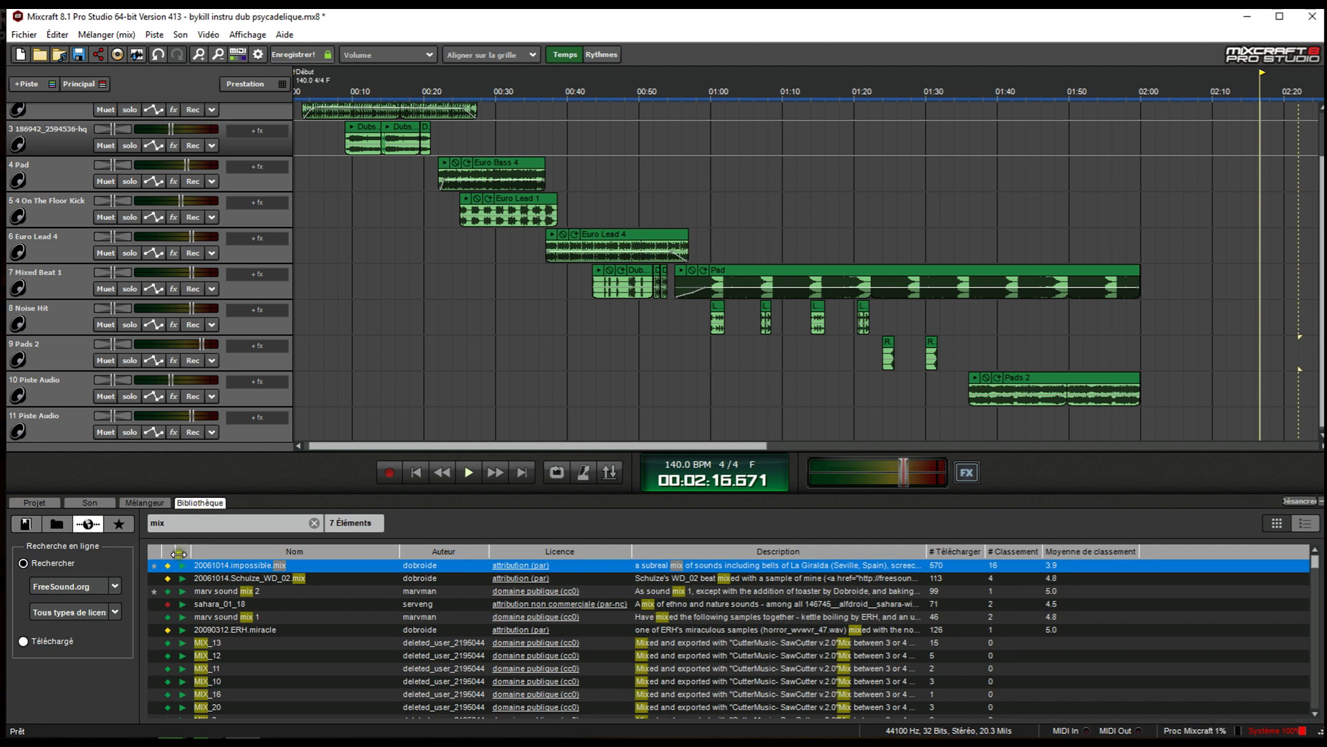
{"action": "left_click", "coordinate": [22, 524]}
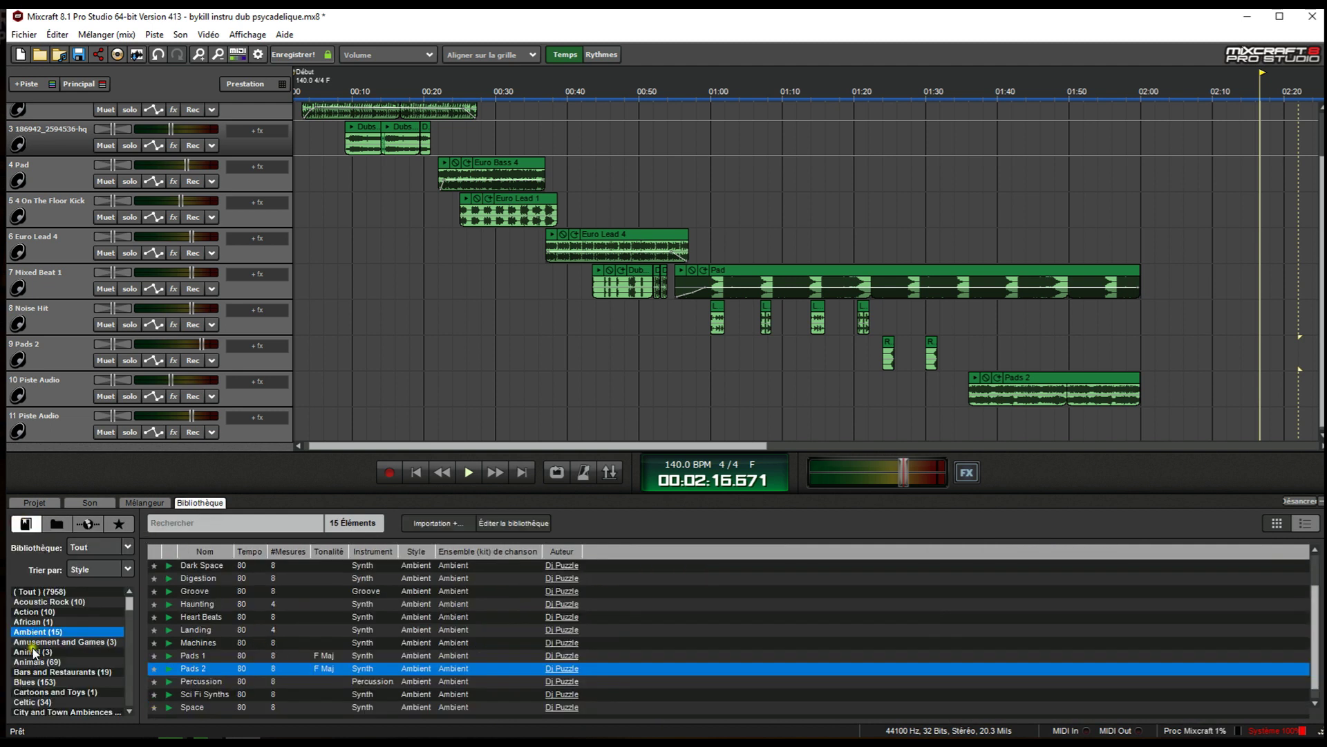
- List the Cartoons and Toys style in the library and preview the Bouncing Ball sound
{"action": "left_click", "coordinate": [44, 592]}
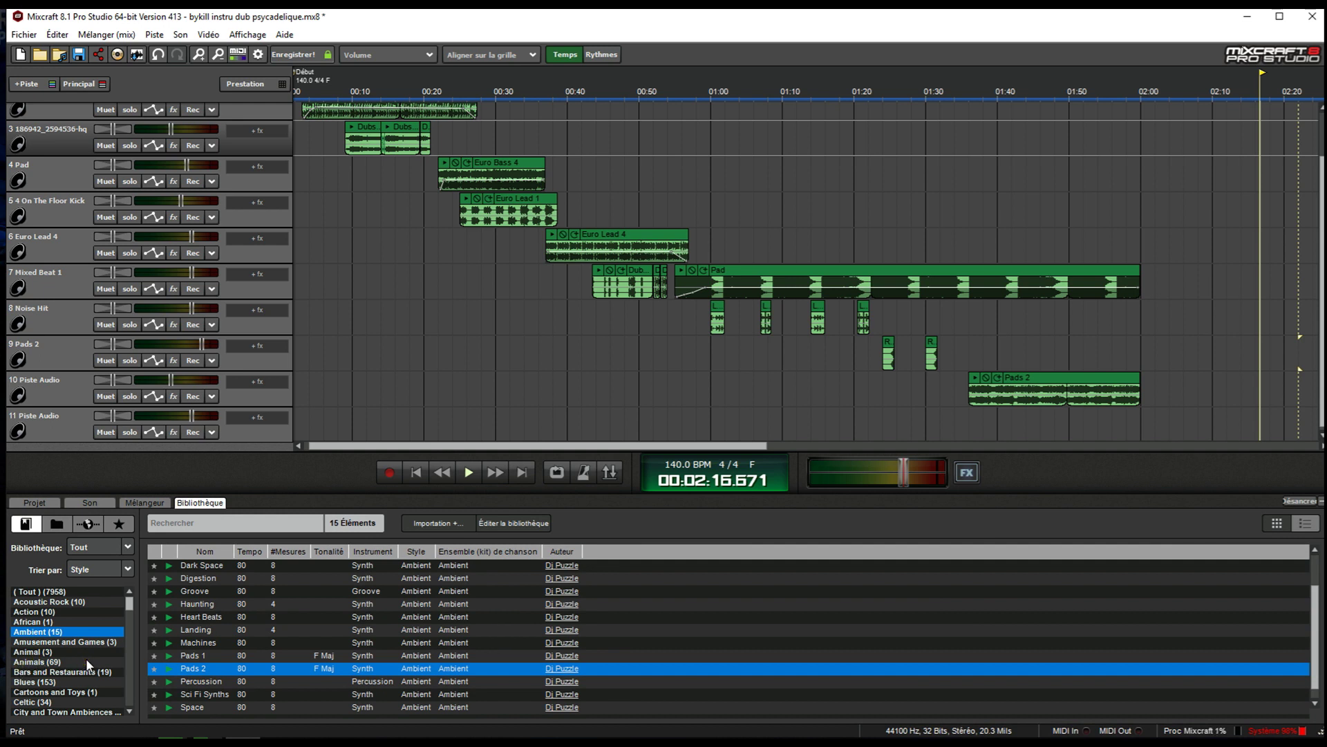
{"action": "left_click", "coordinate": [42, 682]}
{"action": "left_click", "coordinate": [48, 692]}
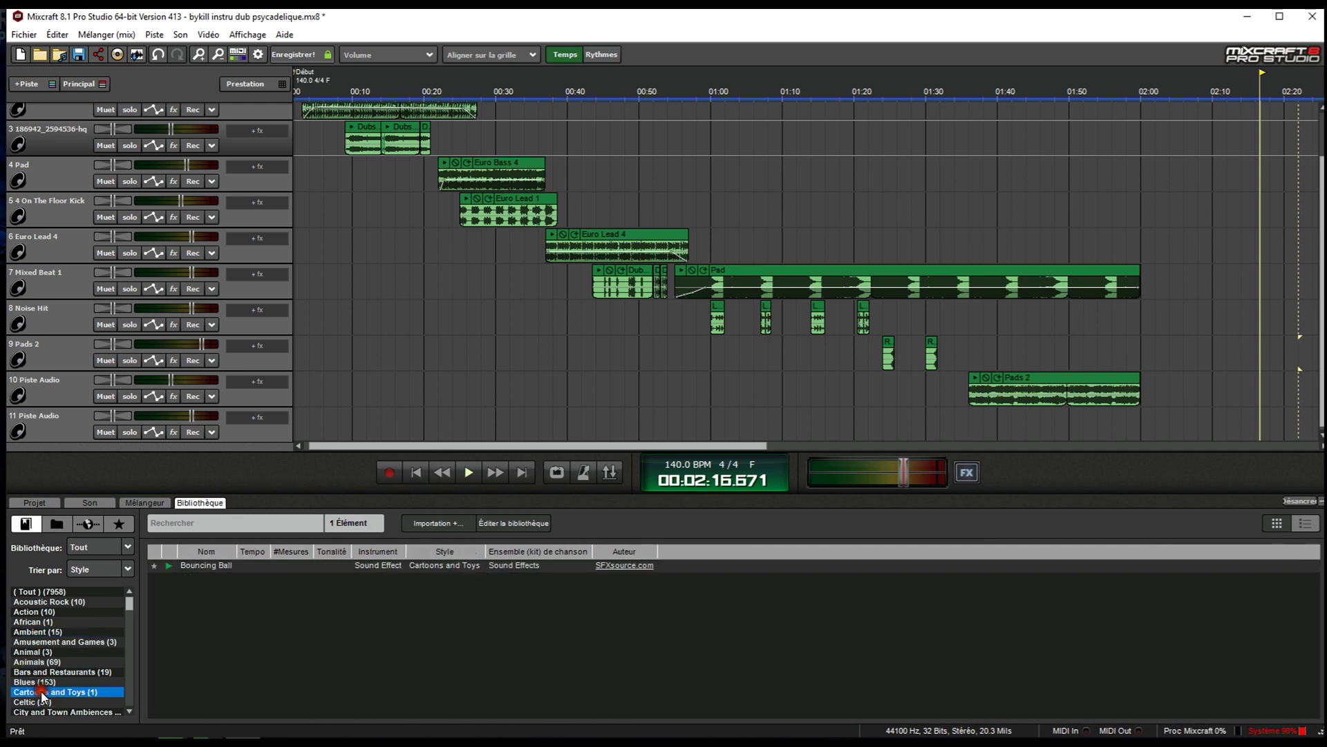
{"action": "left_click", "coordinate": [166, 568]}
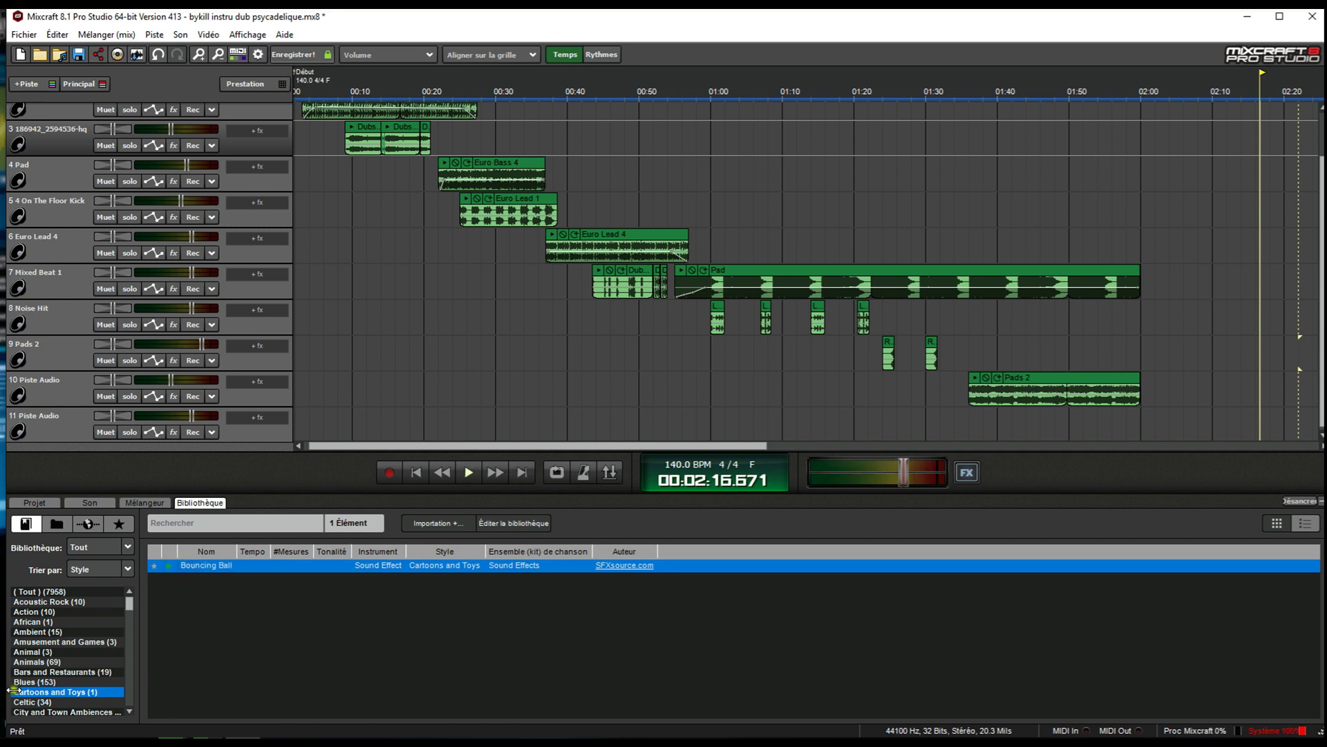
- List the smaller Doors category and preview the Door Lock Open and Door Lock Shut sounds
{"action": "scroll", "coordinate": [43, 680], "scroll_direction": "down", "scroll_amount": 1}
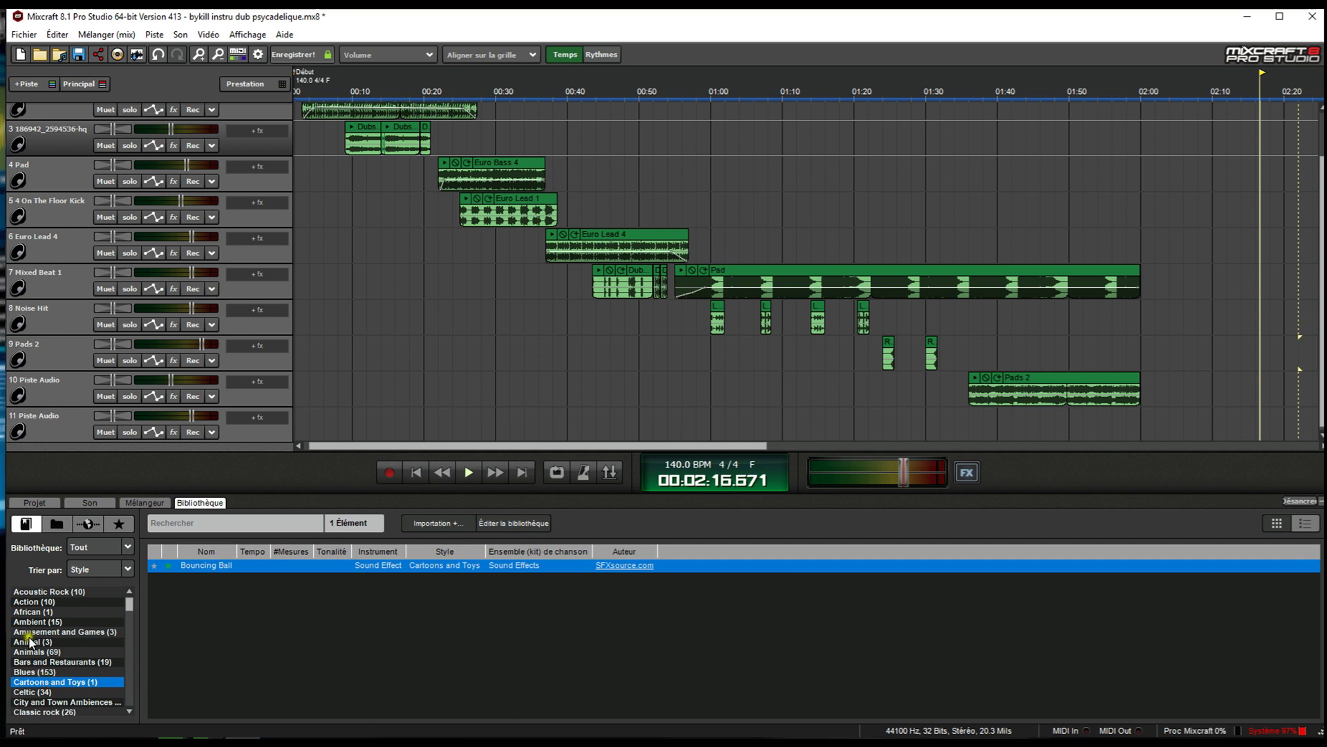
{"action": "scroll", "coordinate": [62, 670], "scroll_direction": "down", "scroll_amount": 2}
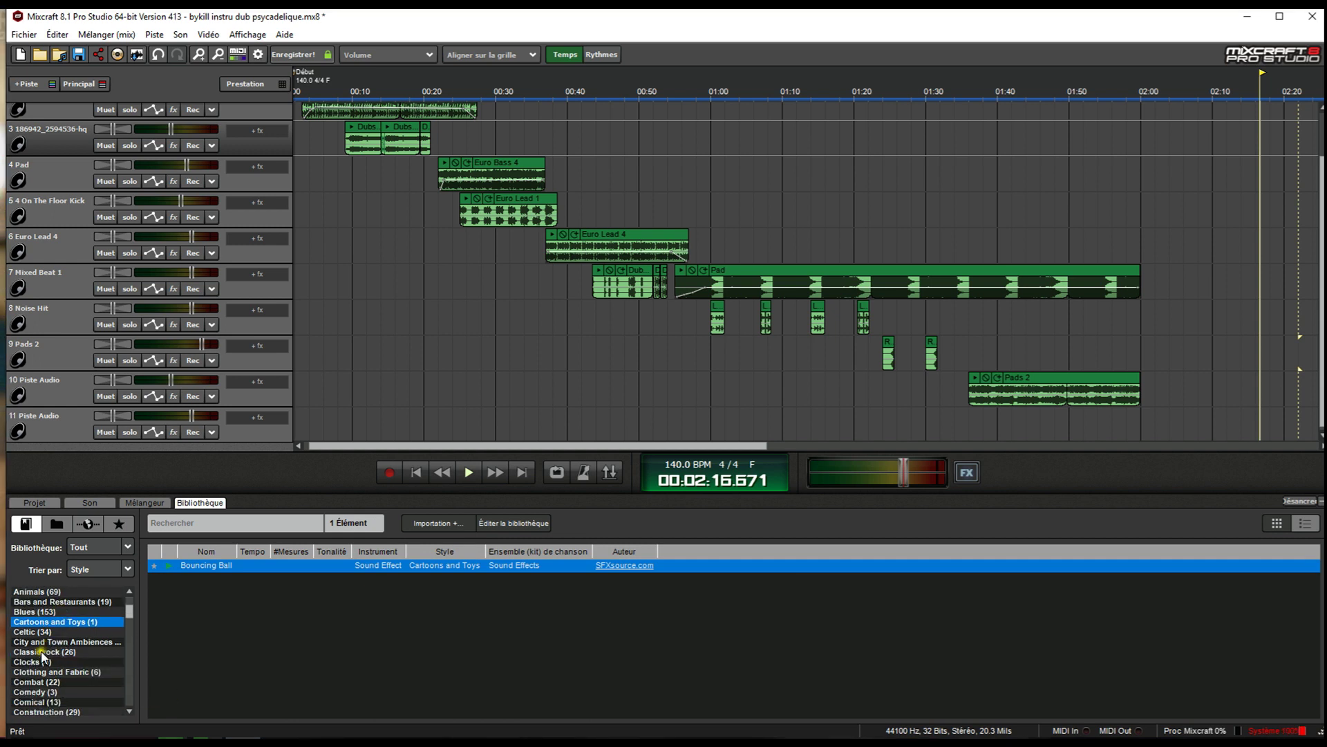
{"action": "scroll", "coordinate": [69, 702], "scroll_direction": "down", "scroll_amount": 2}
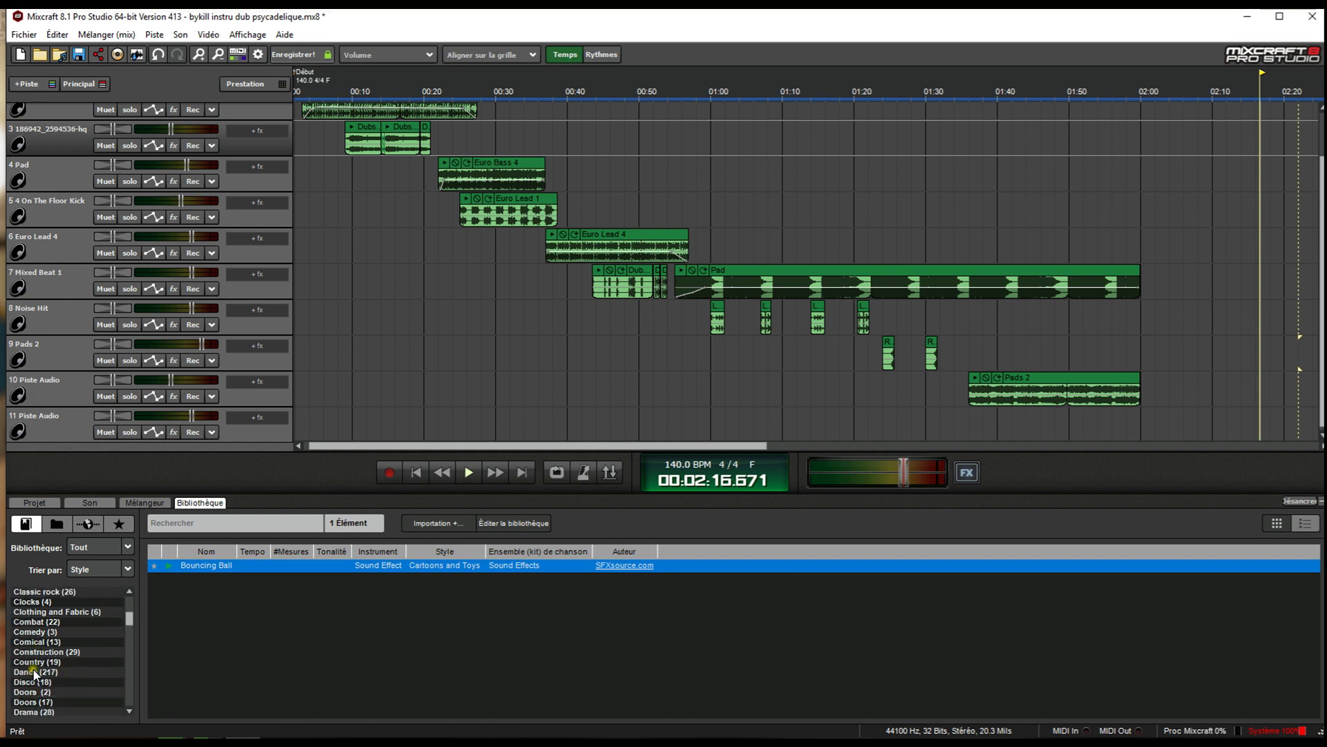
{"action": "scroll", "coordinate": [34, 665], "scroll_direction": "down", "scroll_amount": 1}
{"action": "scroll", "coordinate": [56, 668], "scroll_direction": "down", "scroll_amount": 2}
{"action": "left_click", "coordinate": [20, 652]}
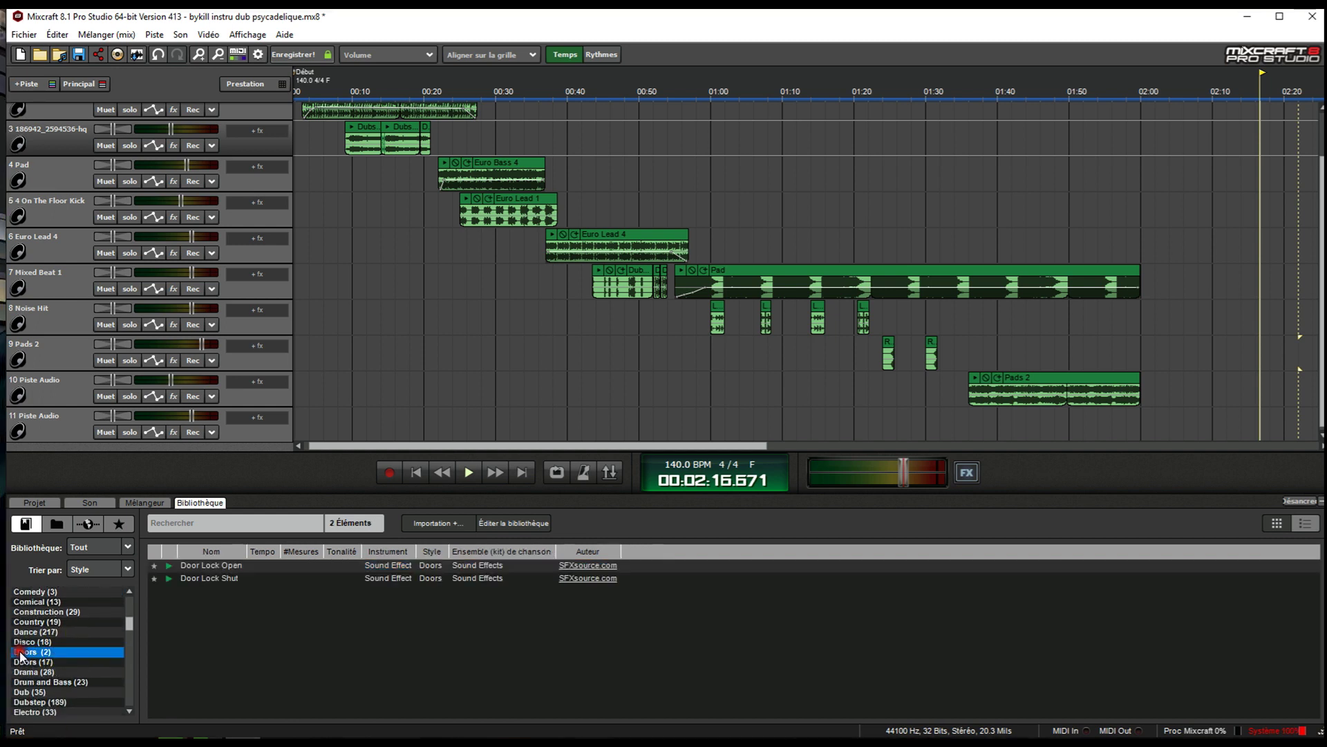
{"action": "left_click", "coordinate": [168, 569]}
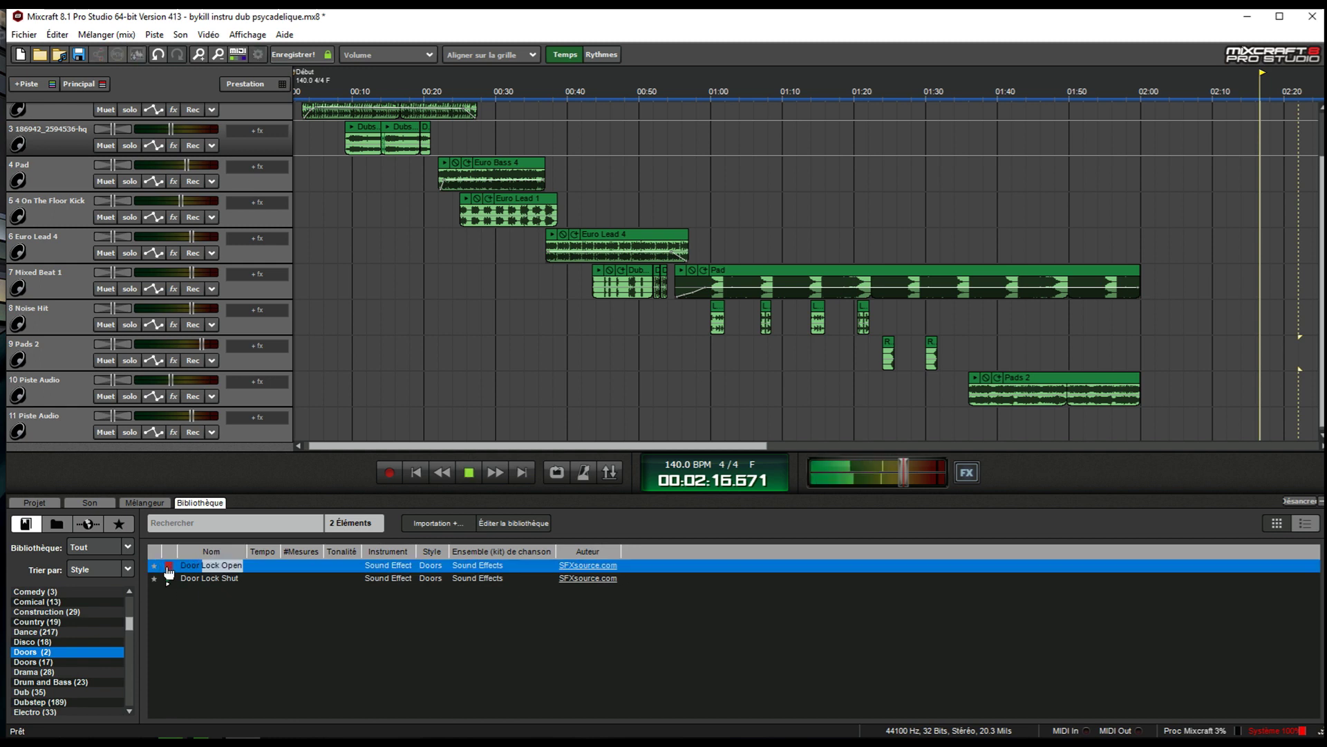
{"action": "left_click", "coordinate": [168, 579]}
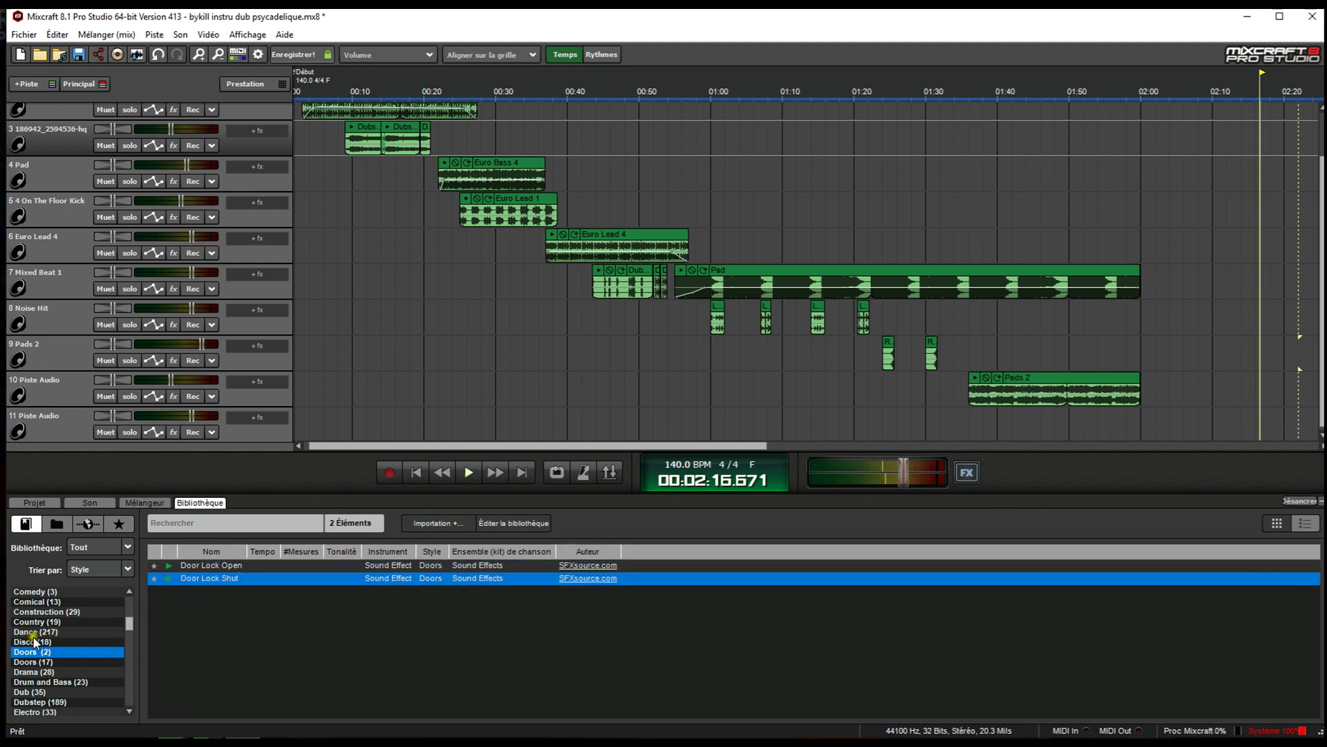
- List the larger Doors category and preview the Barn Door Open_Close sound
{"action": "left_click", "coordinate": [22, 662]}
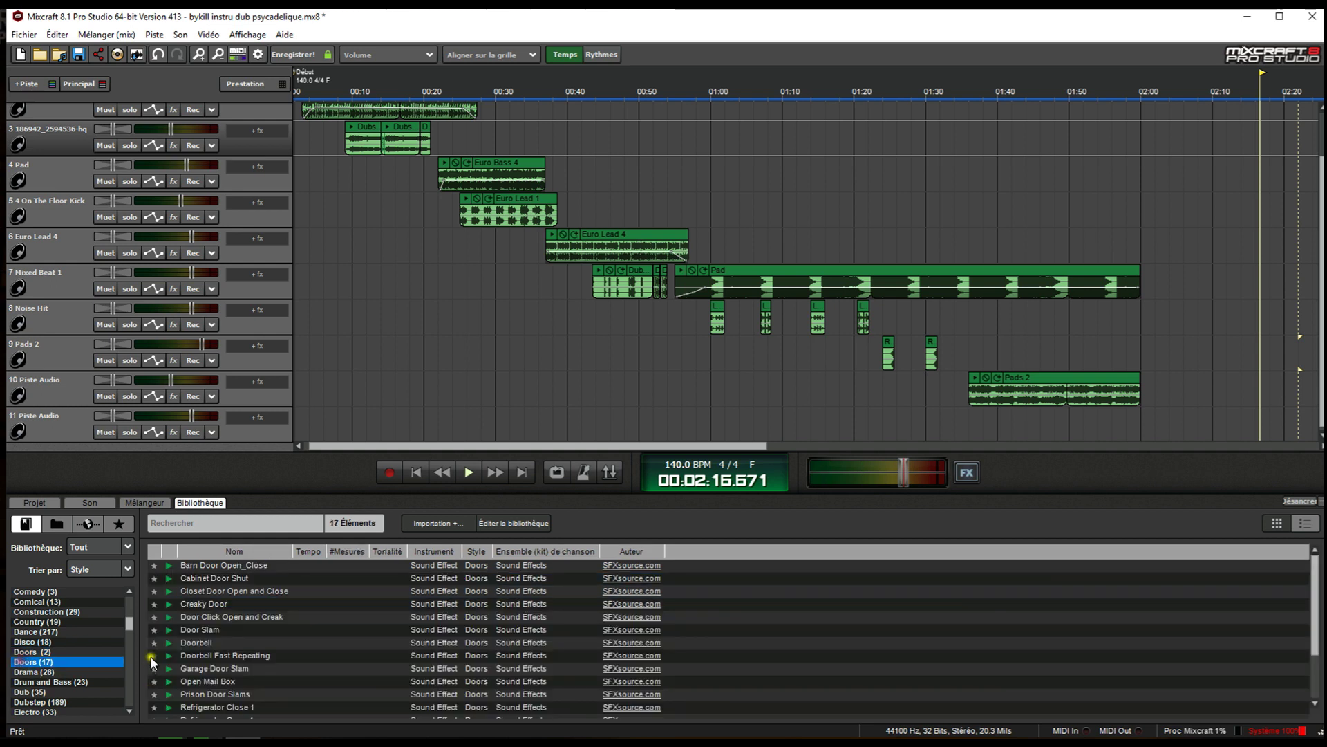
{"action": "left_click", "coordinate": [173, 567]}
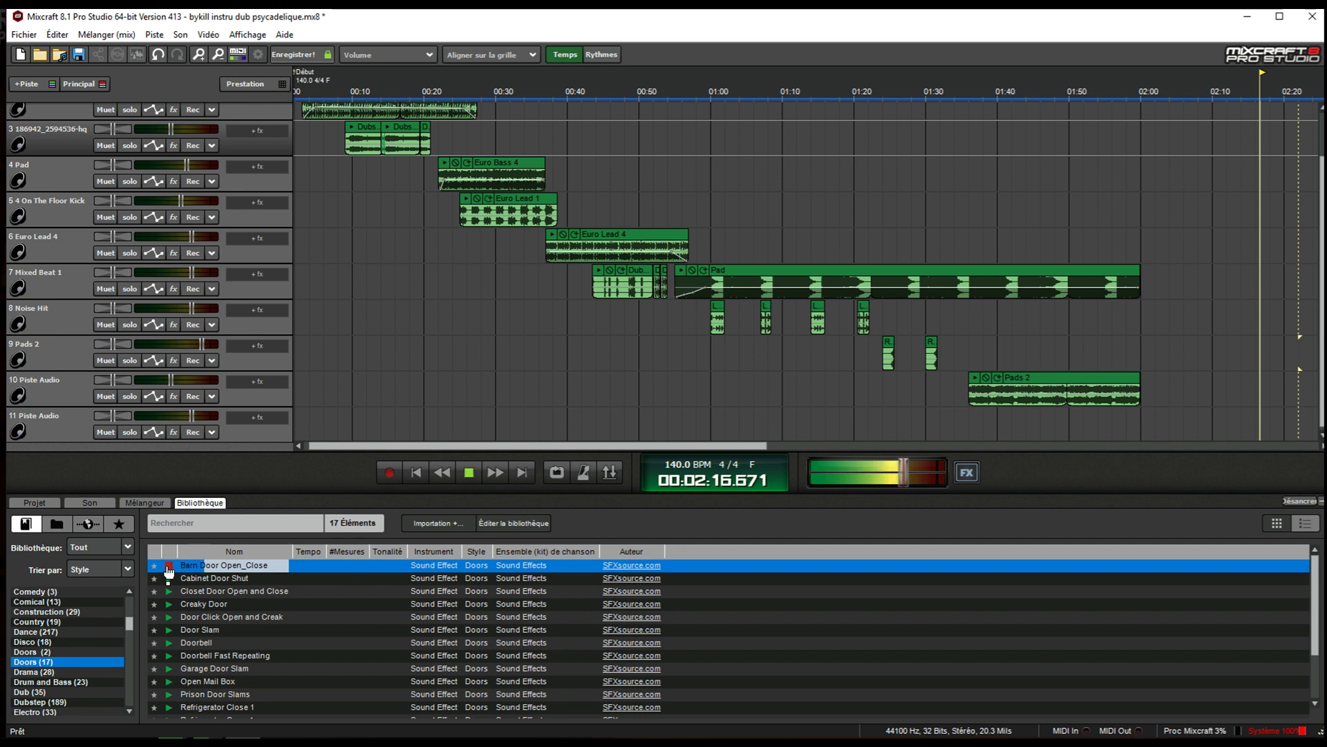
{"action": "left_click", "coordinate": [169, 567]}
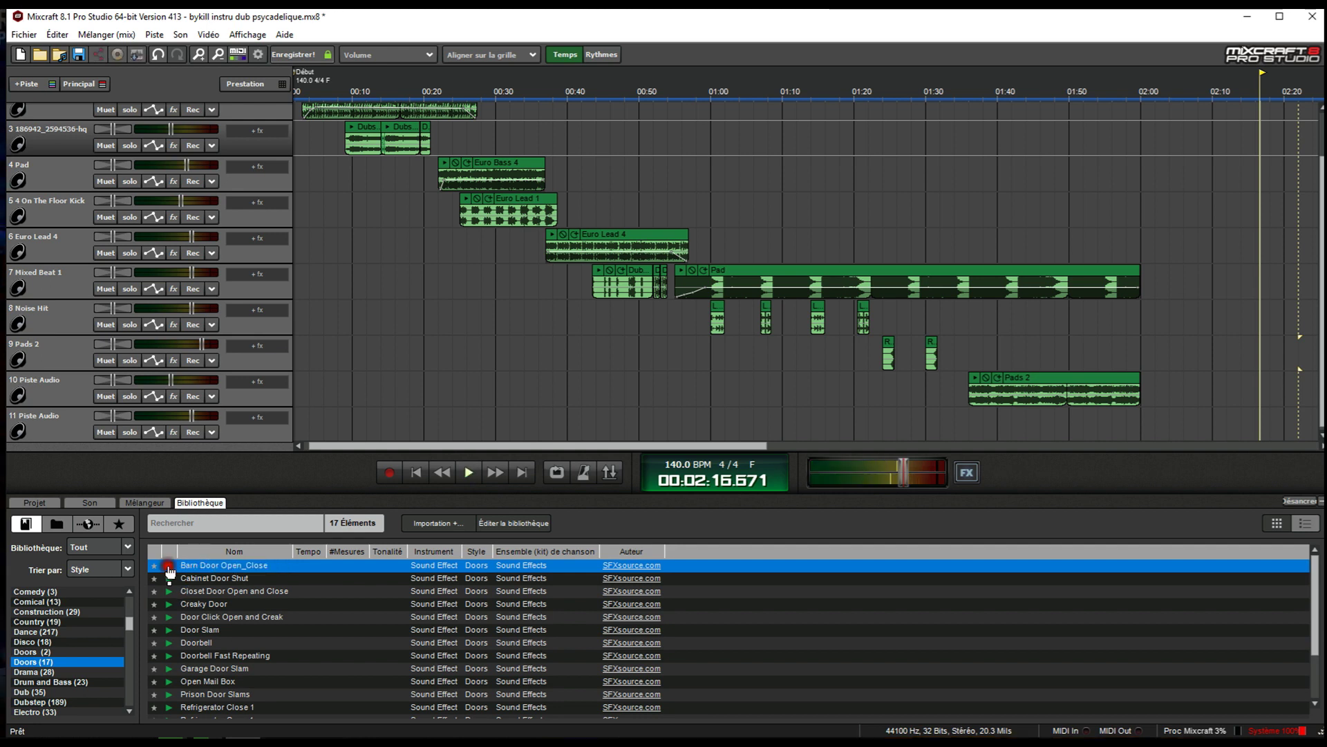
- List the Drum and Bass style and preview the Bass loop from the Middle Eastern DnB kit
{"action": "scroll", "coordinate": [30, 651], "scroll_direction": "down", "scroll_amount": 1}
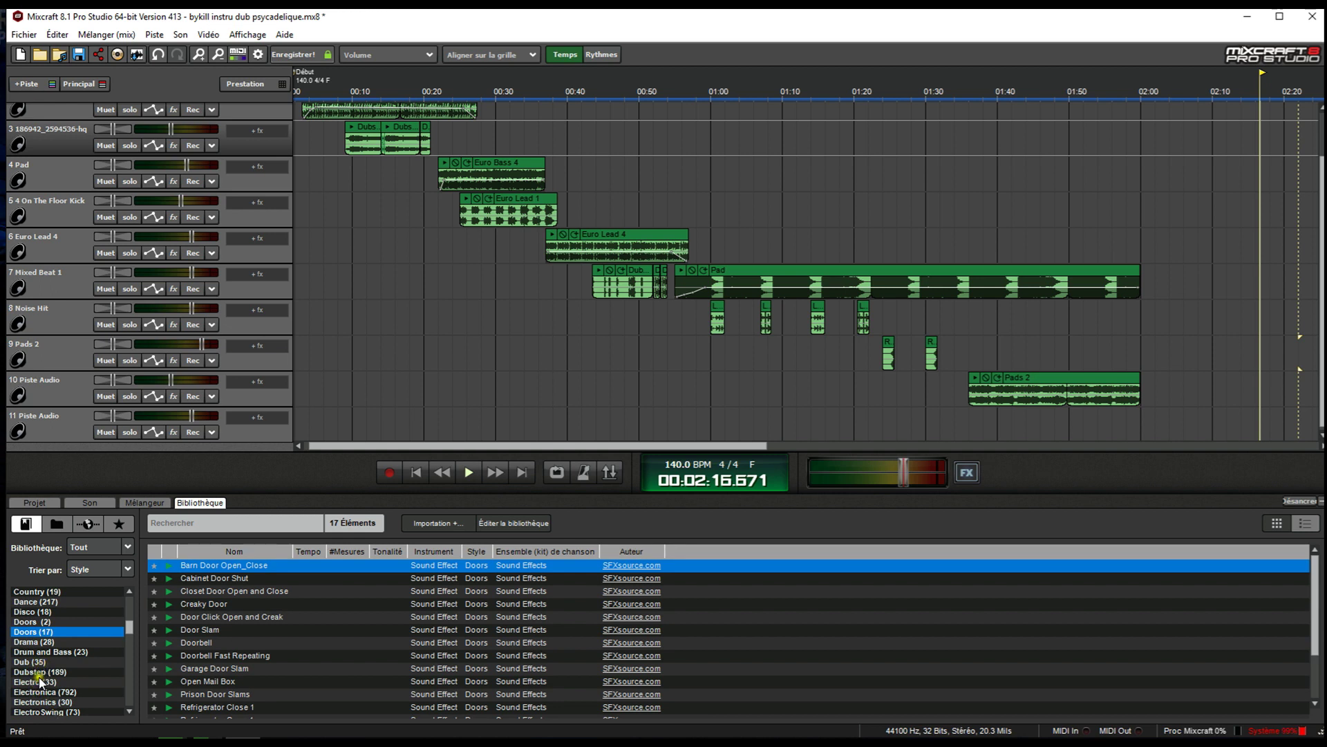
{"action": "left_click", "coordinate": [30, 652]}
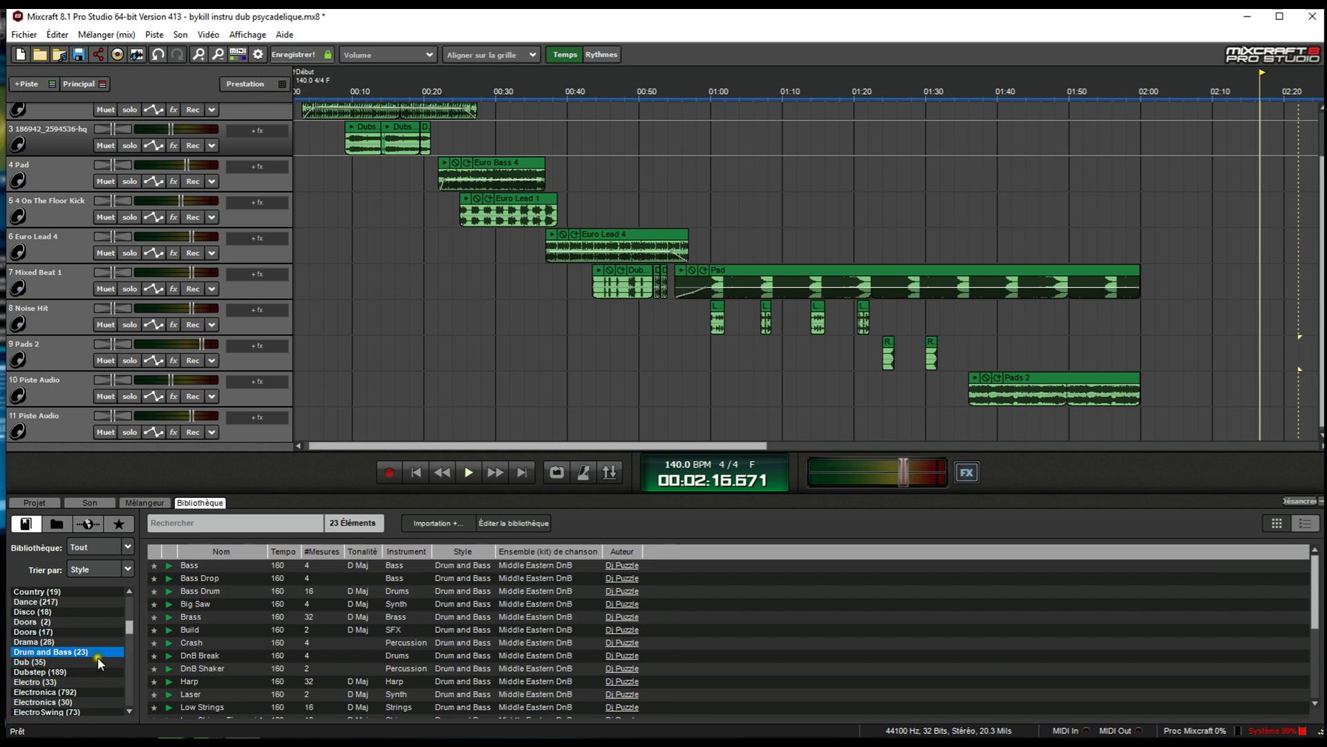
{"action": "left_click", "coordinate": [169, 566]}
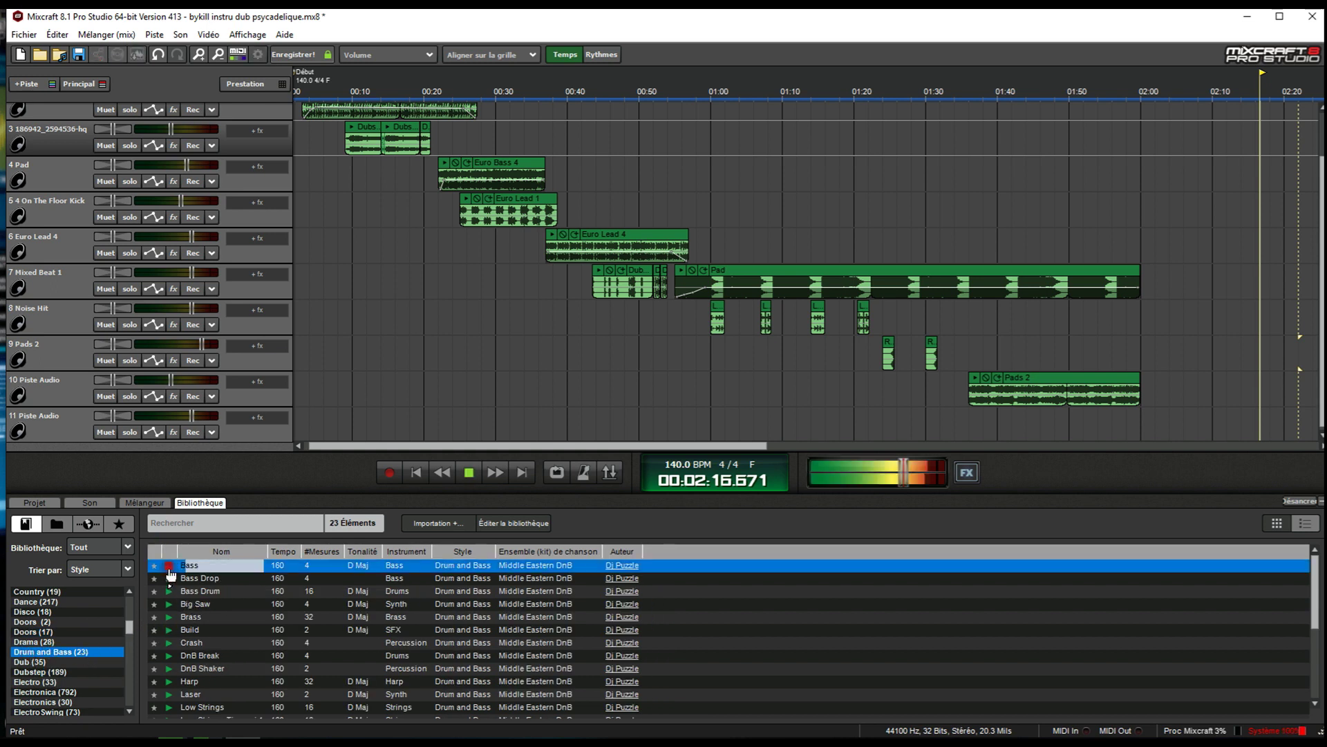
{"action": "left_click", "coordinate": [169, 566]}
- List the Funk style and preview the 70s Funk Drum Fill 1 and 70s Funk Drum Fill 16 loops
{"action": "scroll", "coordinate": [72, 643], "scroll_direction": "down", "scroll_amount": 2}
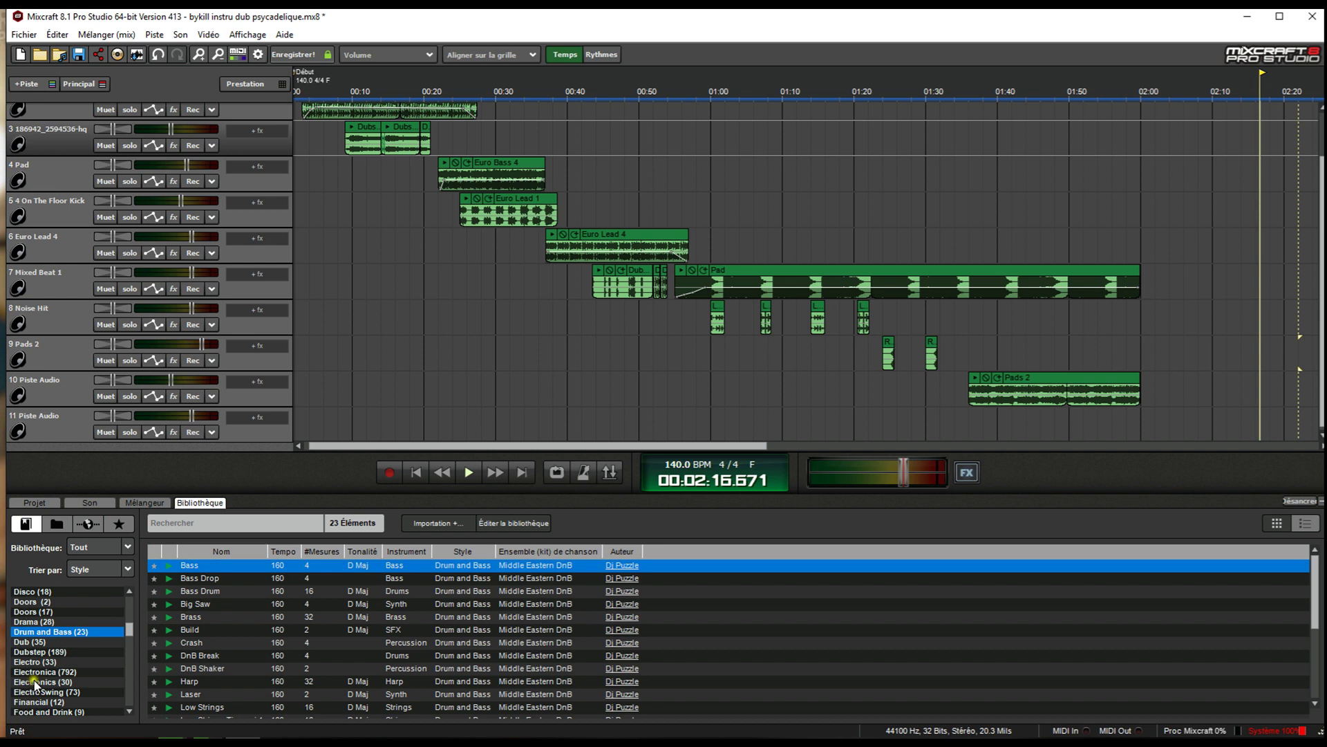
{"action": "scroll", "coordinate": [35, 681], "scroll_direction": "down", "scroll_amount": 1}
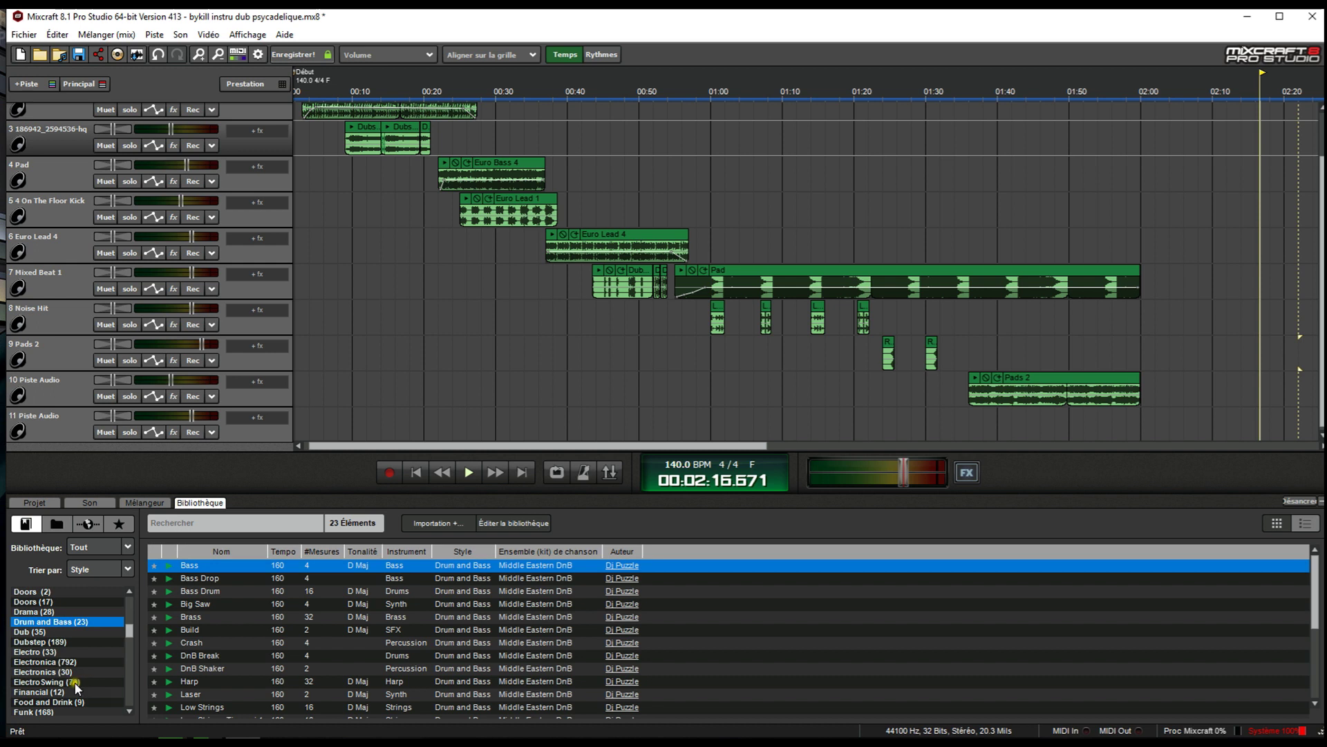
{"action": "scroll", "coordinate": [54, 667], "scroll_direction": "down", "scroll_amount": 1}
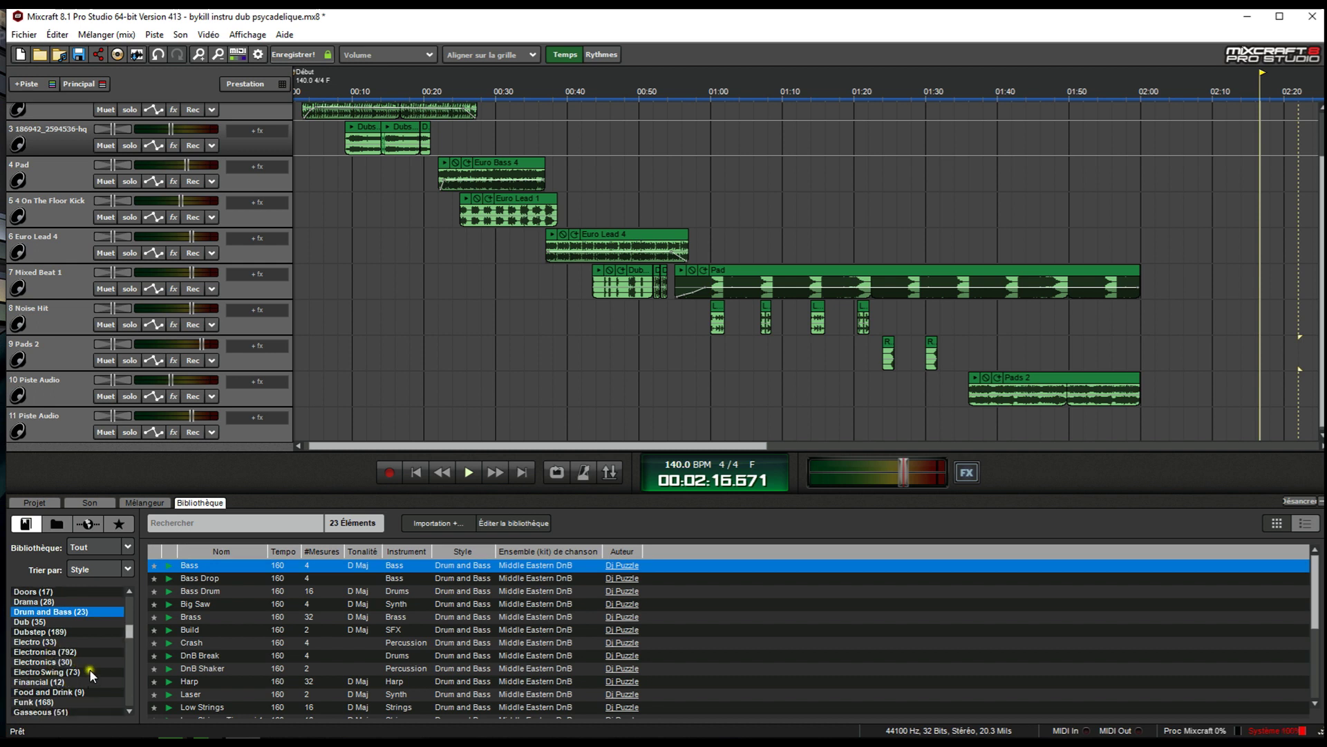
{"action": "scroll", "coordinate": [72, 671], "scroll_direction": "down", "scroll_amount": 3}
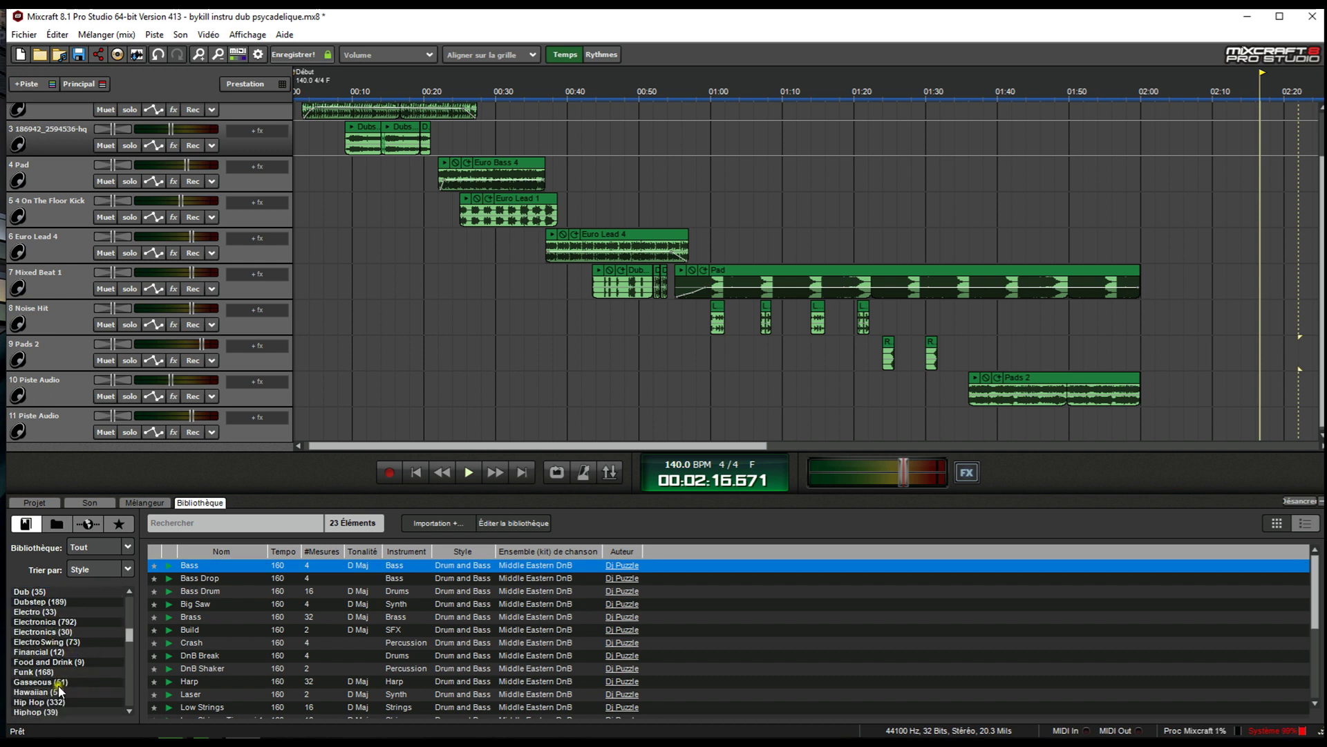
{"action": "left_click", "coordinate": [31, 672]}
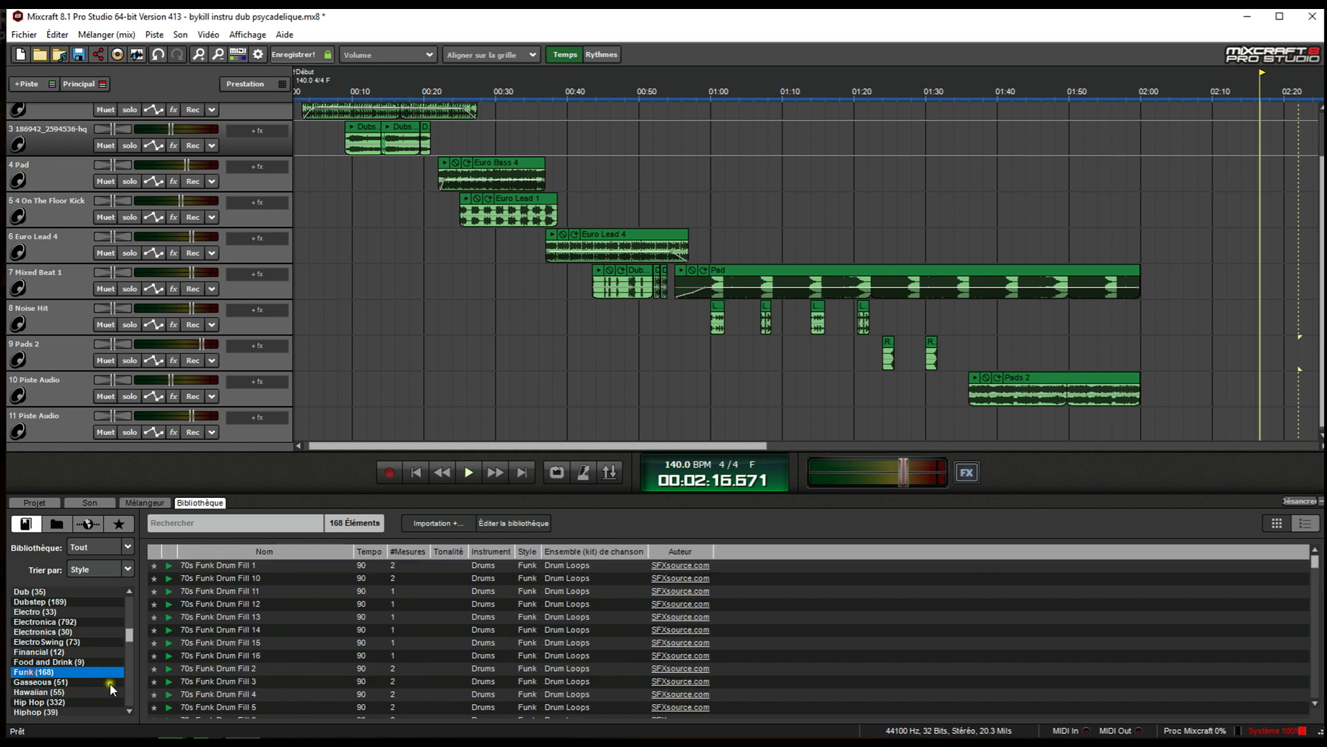
{"action": "left_click", "coordinate": [169, 566]}
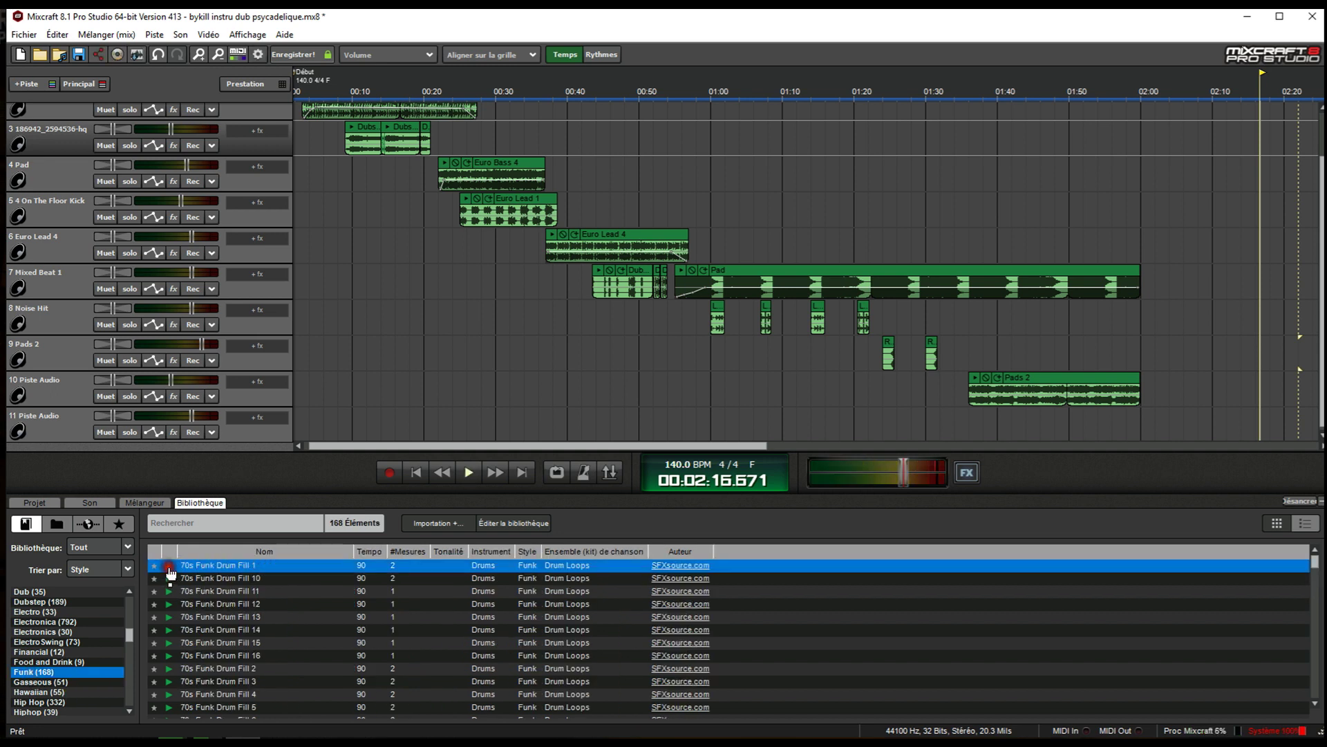
{"action": "left_click", "coordinate": [168, 656]}
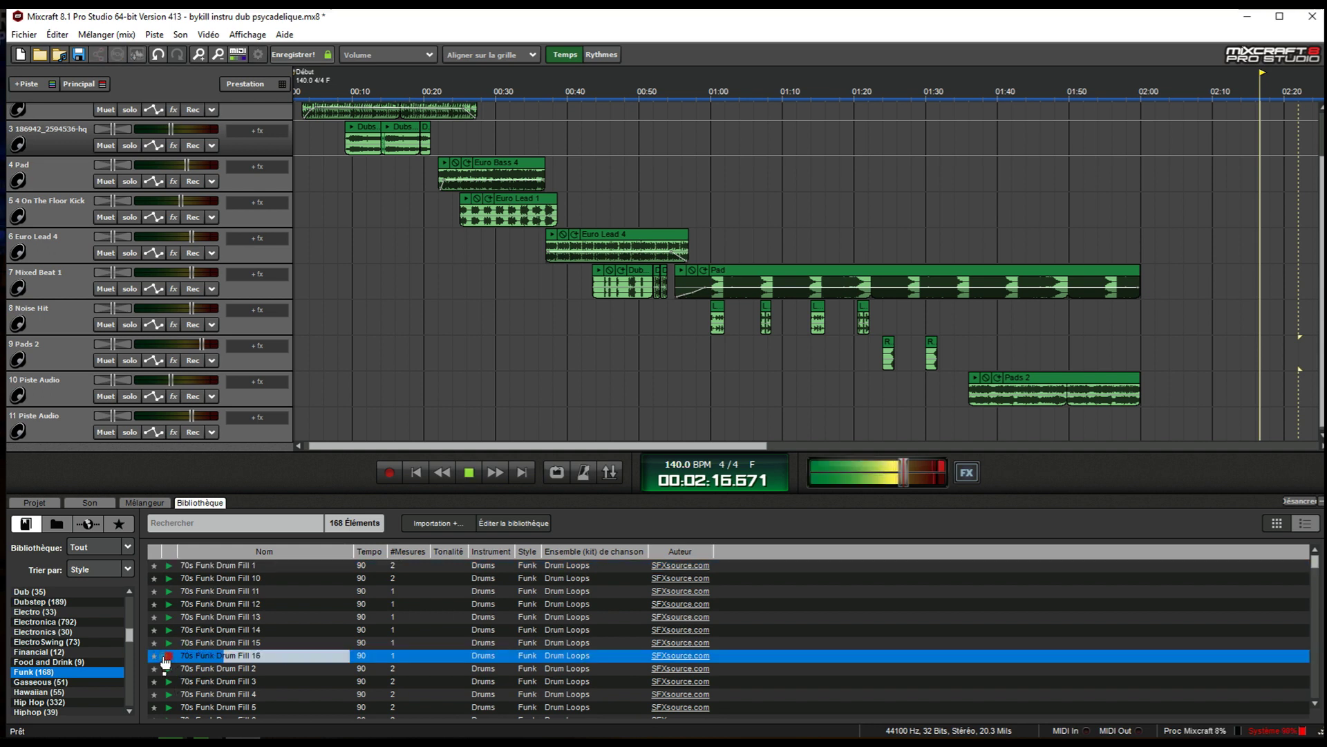
{"action": "left_click", "coordinate": [166, 656]}
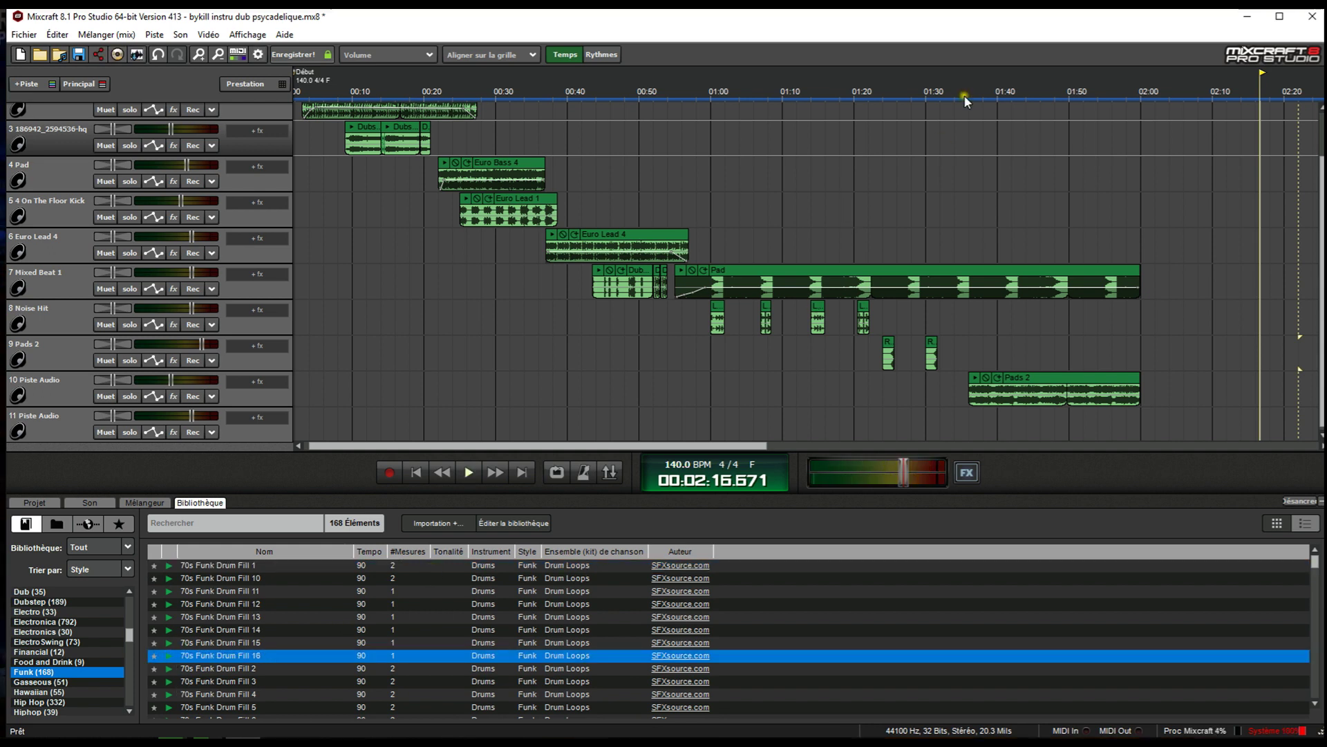
- Play the project from 01:36, where the Pads 2 clip starts, and lower the master output volume
{"action": "left_click", "coordinate": [943, 98]}
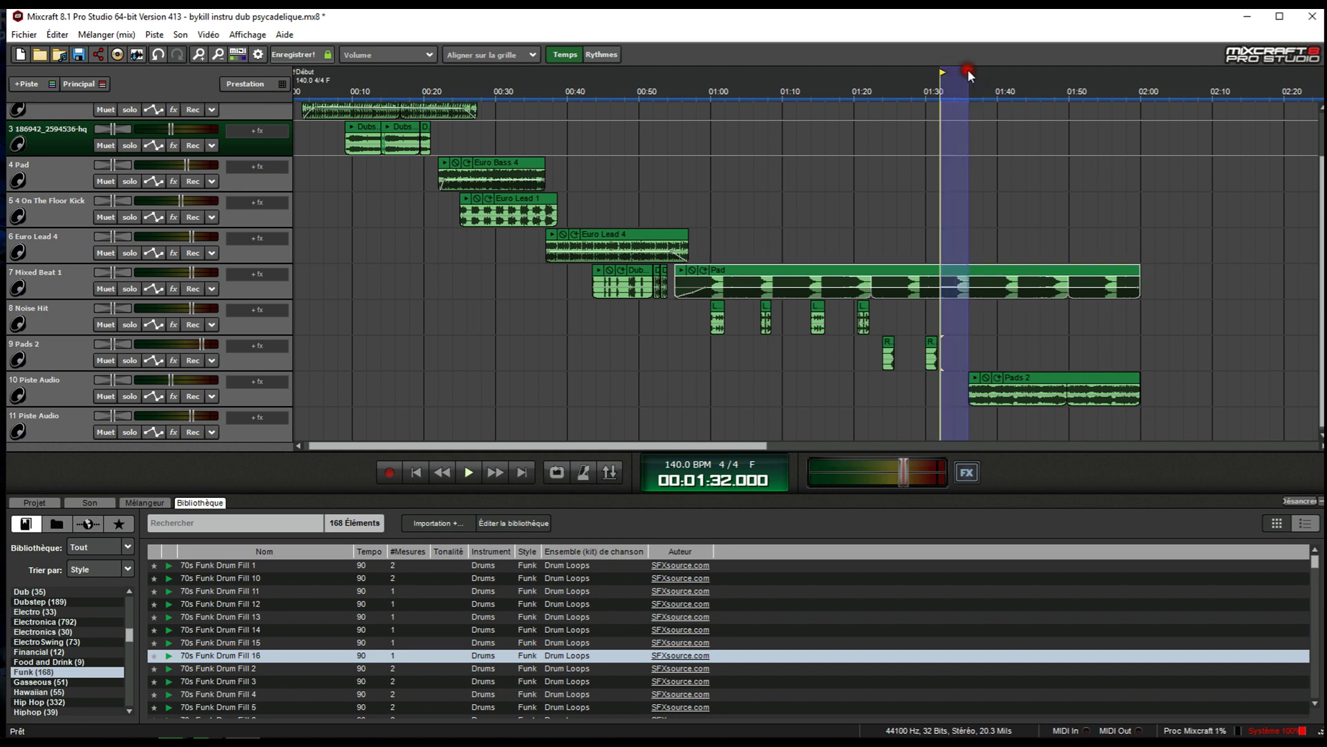
{"action": "left_click", "coordinate": [965, 97]}
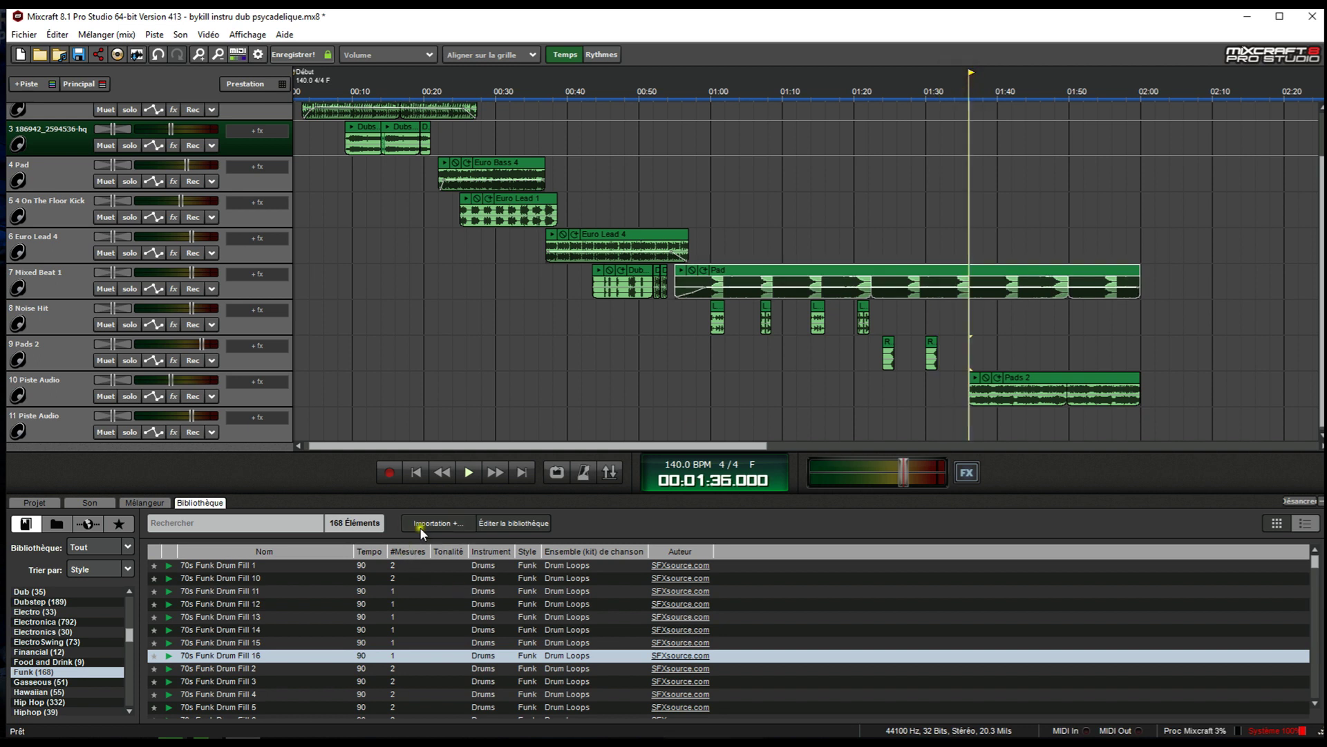
{"action": "left_click", "coordinate": [473, 474]}
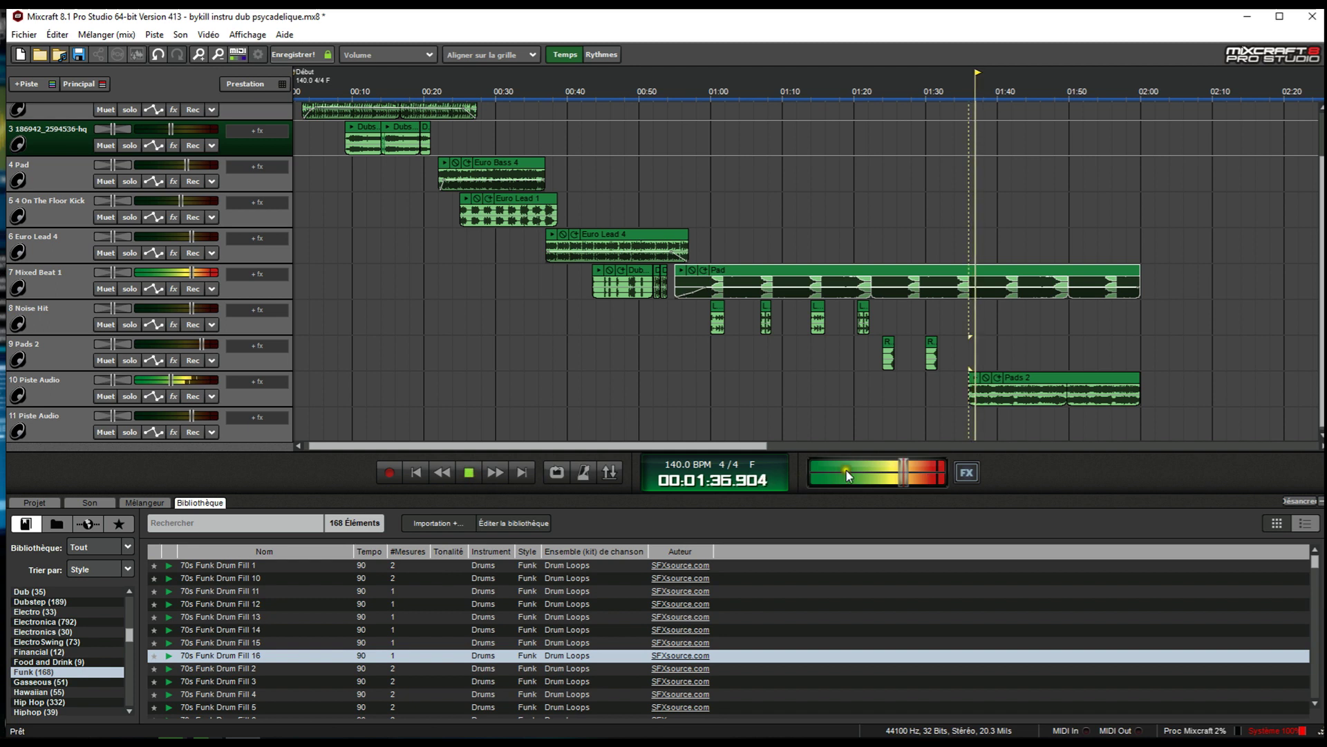
{"action": "left_click_drag", "start_coordinate": [923, 487], "coordinate": [874, 487]}
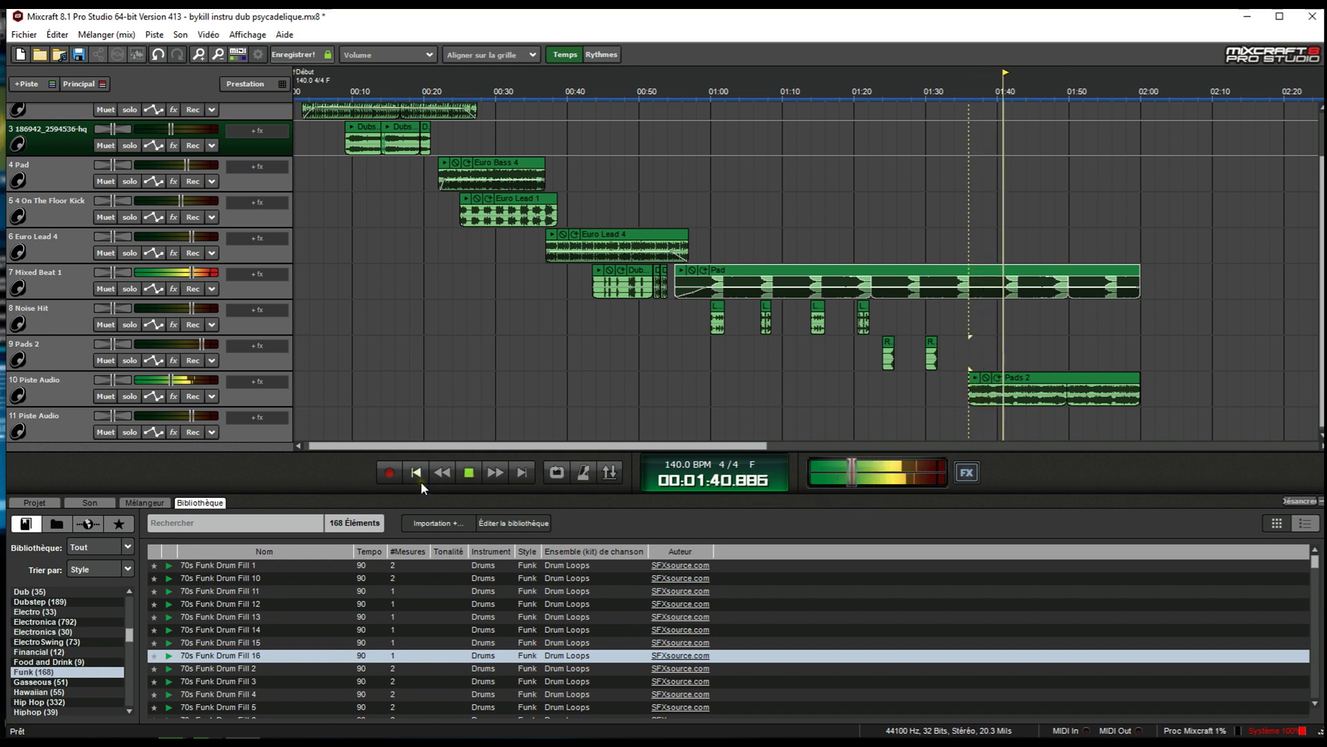
- Raise the volume of track 10 to 0.0 dB and replay the mix from just before the Pads 2 clip
{"action": "left_click_drag", "start_coordinate": [167, 380], "coordinate": [218, 393]}
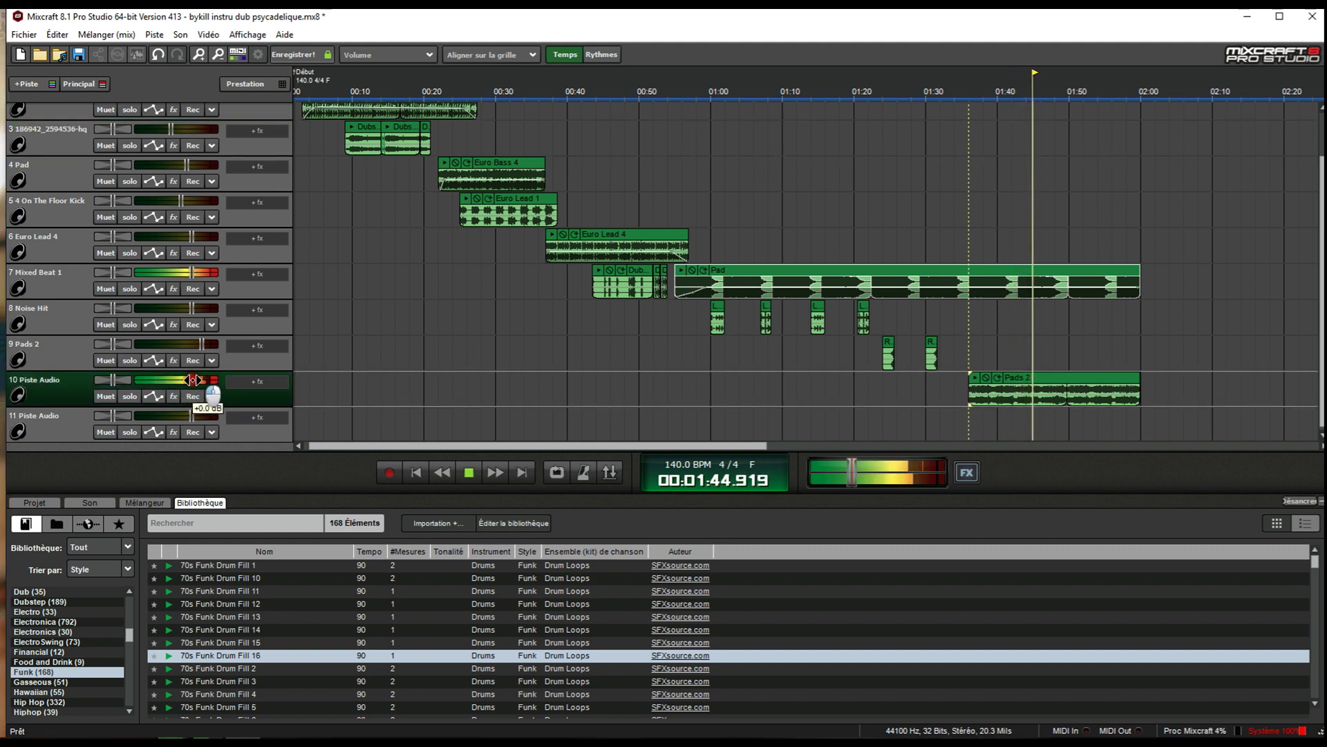
{"action": "left_click", "coordinate": [954, 94]}
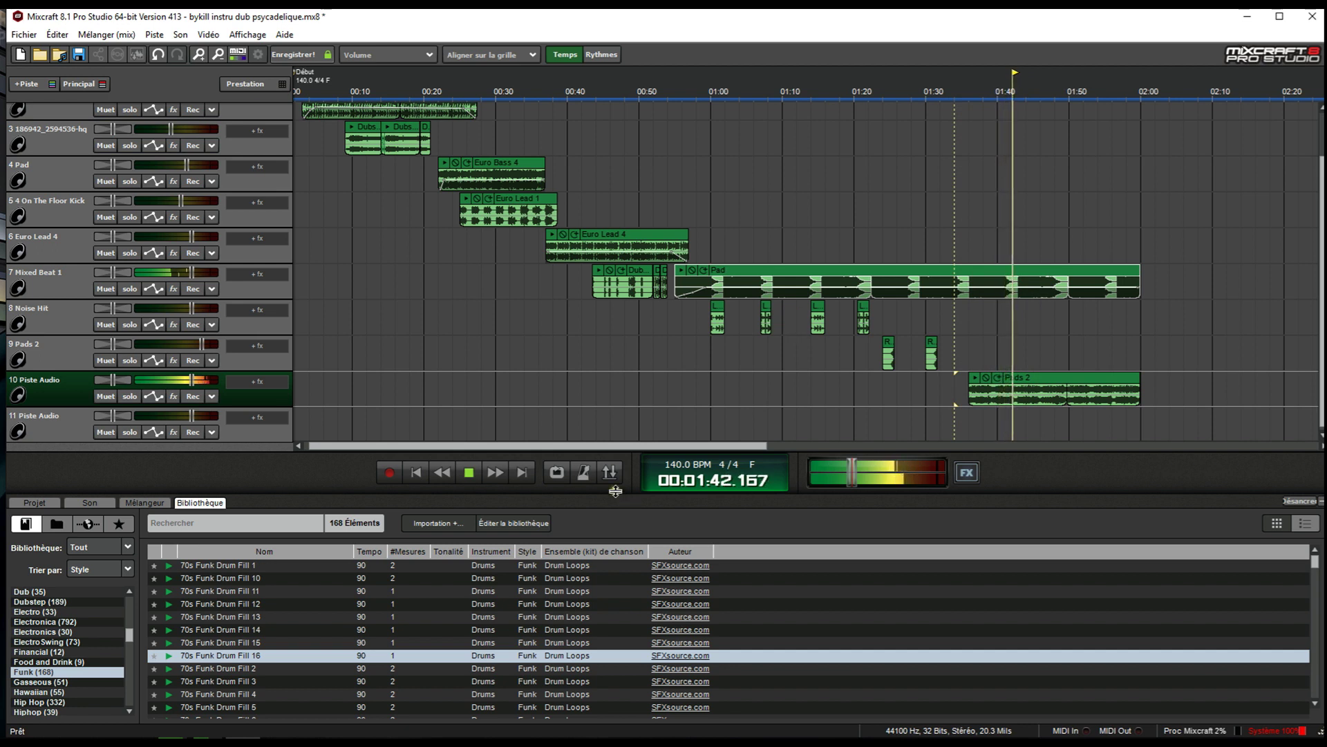
{"action": "left_click", "coordinate": [467, 475]}
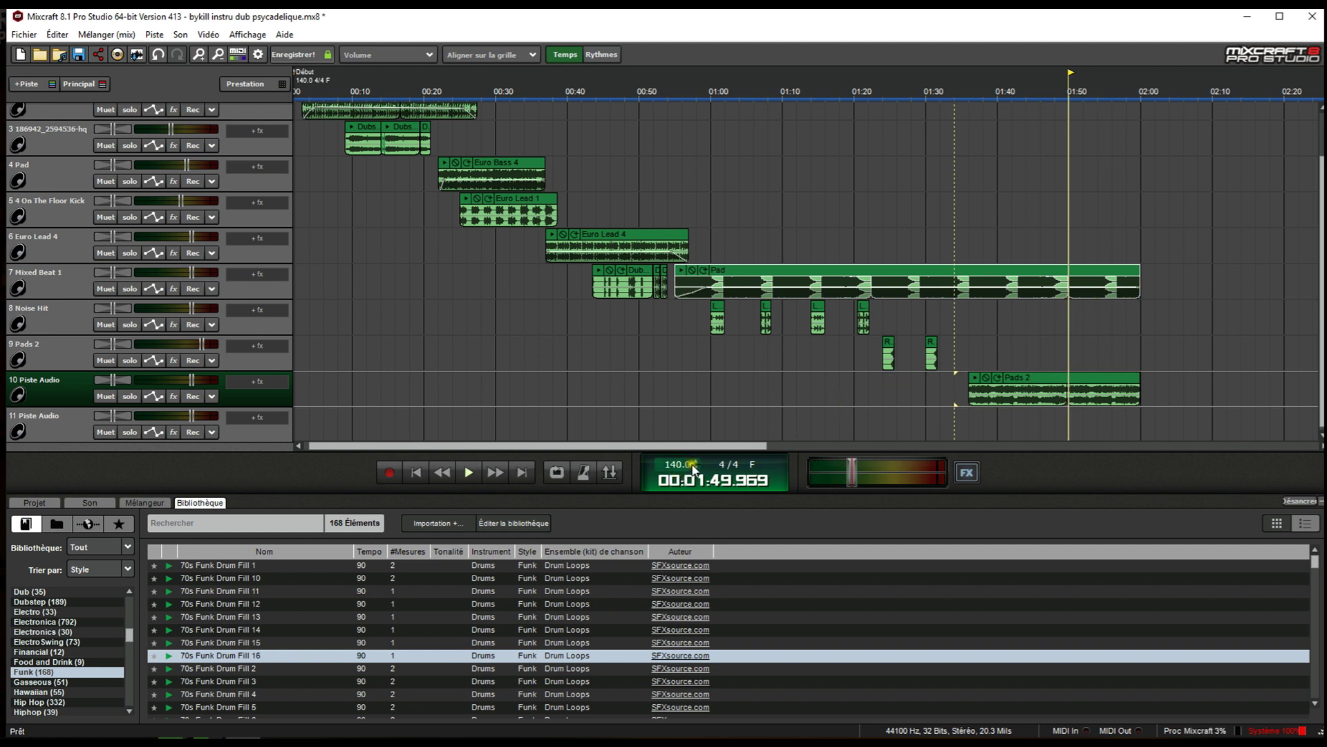
{"action": "left_click_drag", "start_coordinate": [713, 448], "coordinate": [886, 447]}
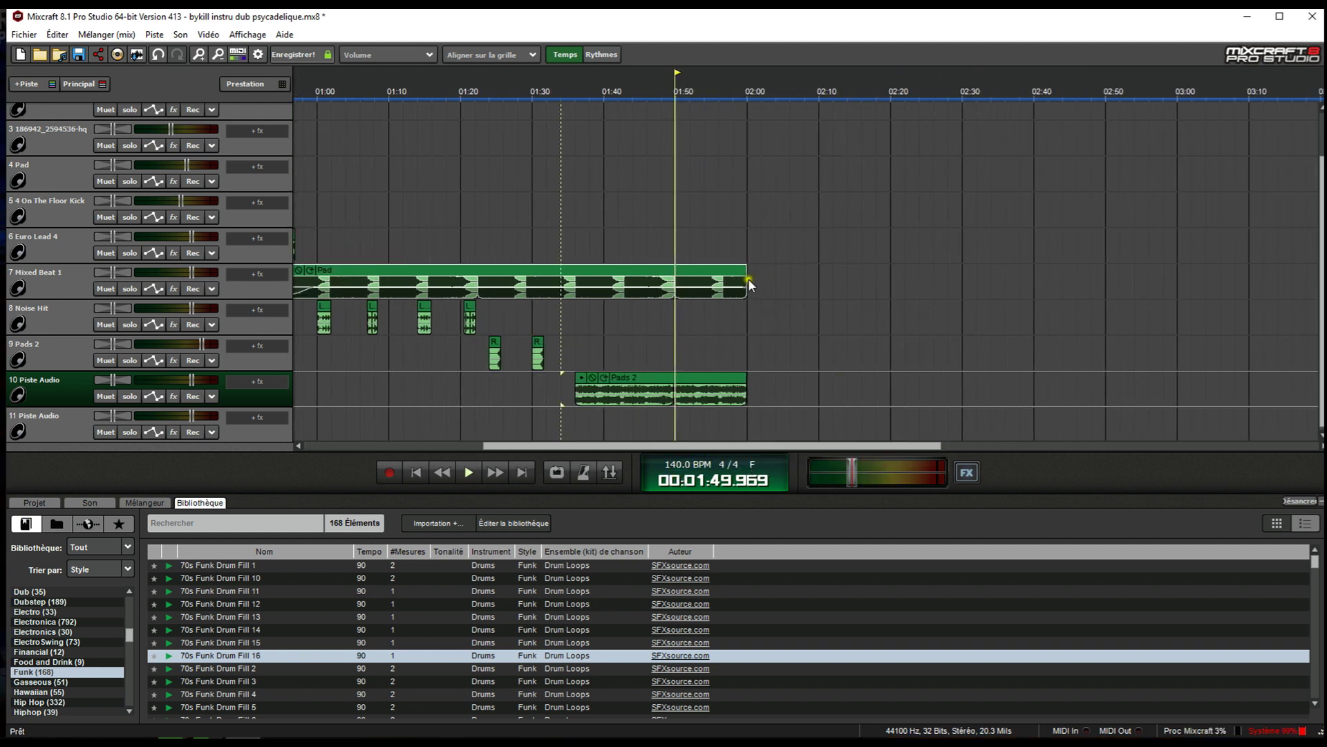
- Extend the Pad loop on track 7 and the Pads 2 loop on track 10 to about 02:46 and start playback
{"action": "left_click_drag", "start_coordinate": [748, 278], "coordinate": [1070, 266]}
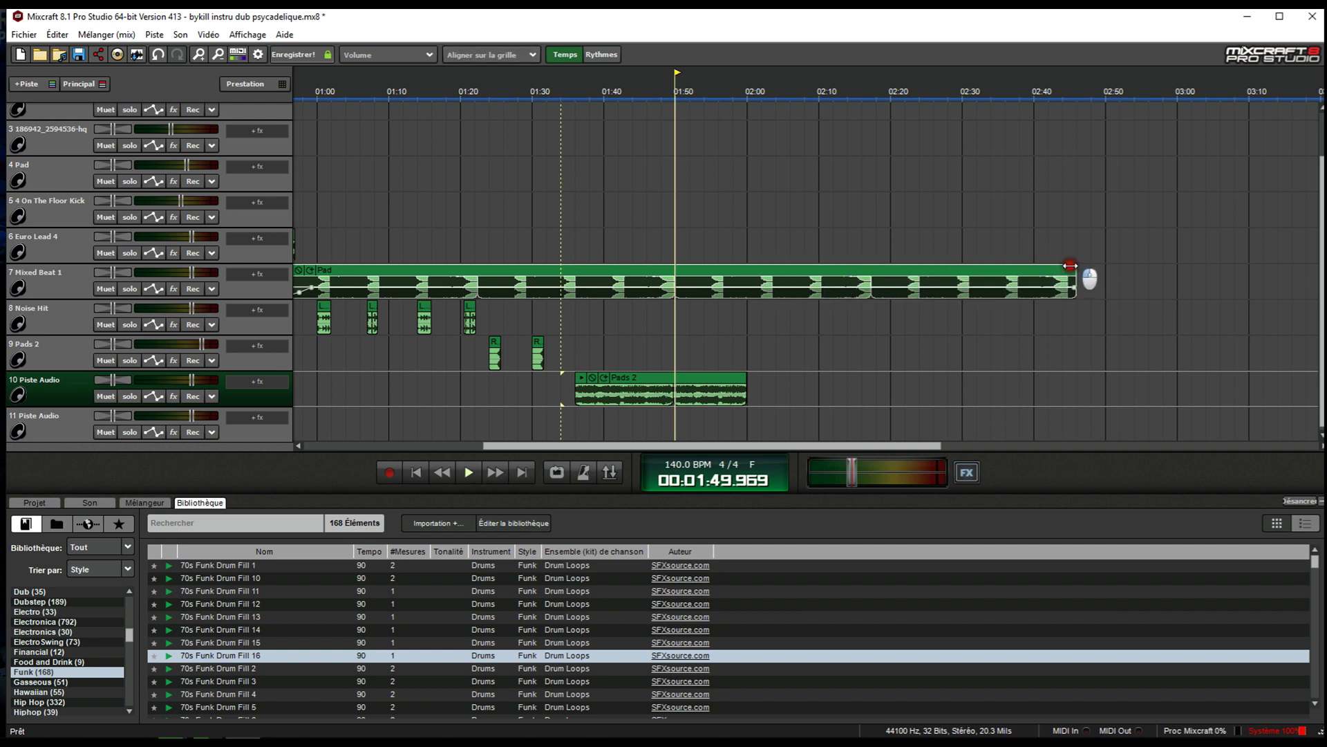
{"action": "left_click_drag", "start_coordinate": [745, 388], "coordinate": [1077, 340]}
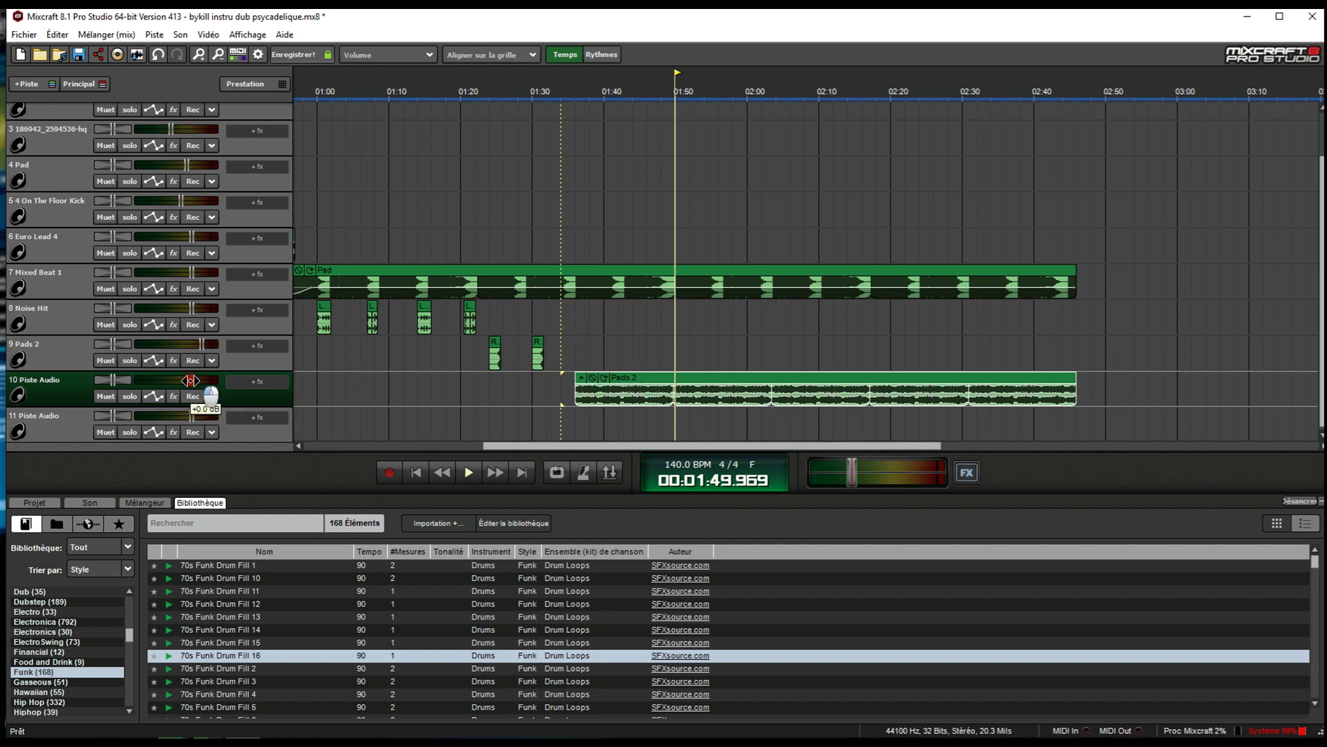
{"action": "left_click", "coordinate": [470, 473]}
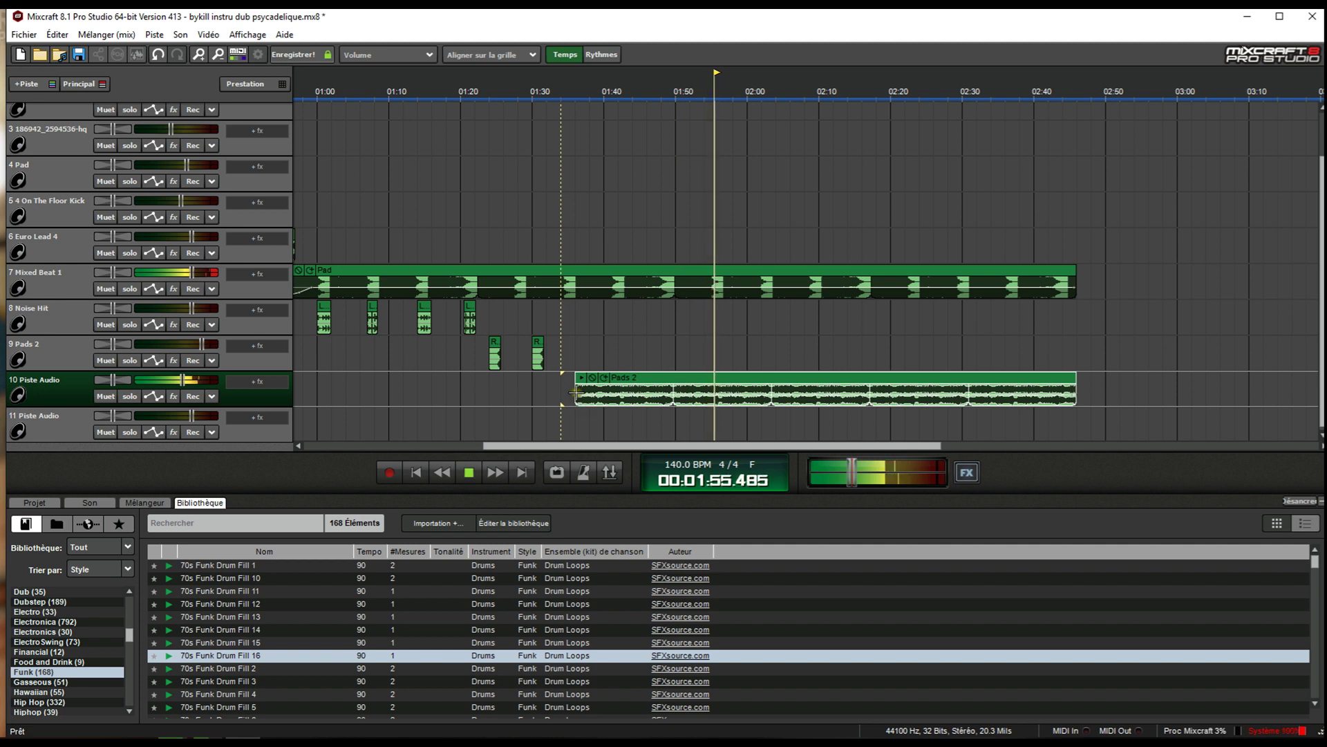
- Shape the Pads 2 clip's volume envelope with a fade-in at its start and a fade-out at its end during playback
{"action": "left_click", "coordinate": [958, 376]}
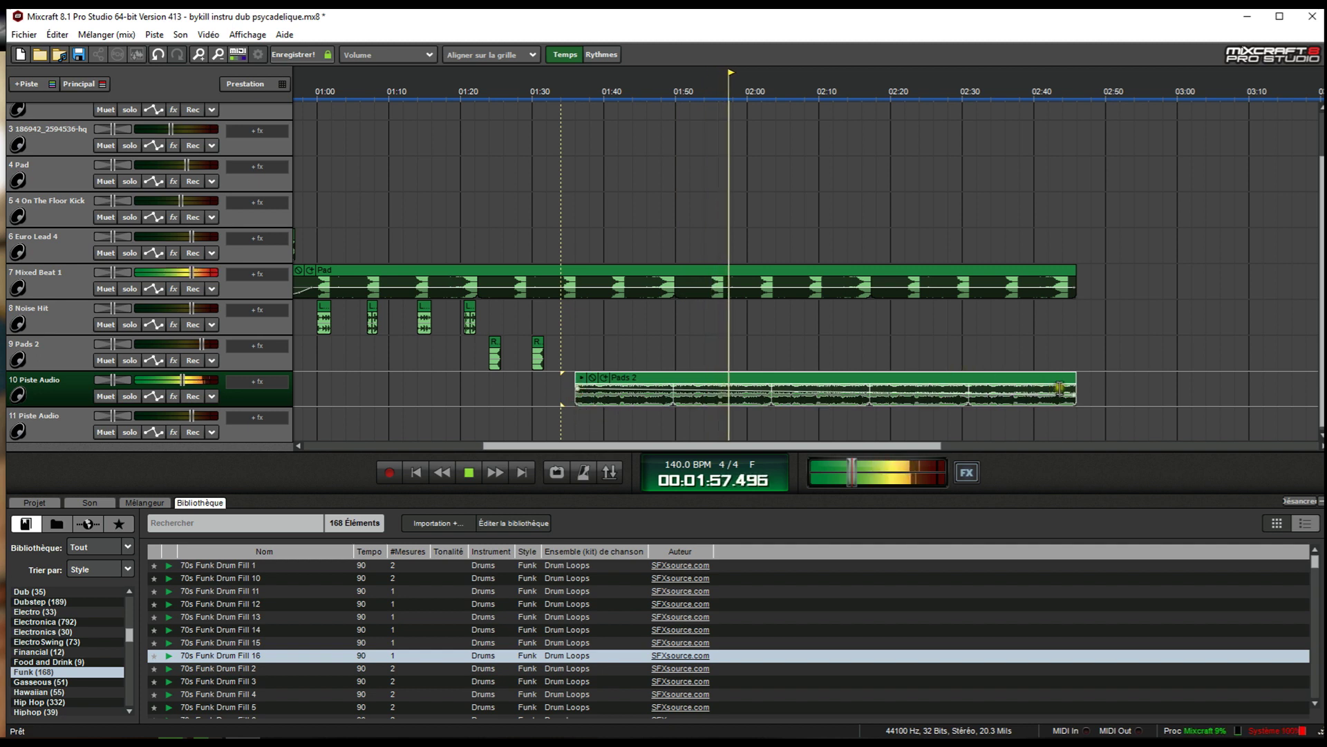
{"action": "left_click_drag", "start_coordinate": [1073, 395], "coordinate": [1072, 391]}
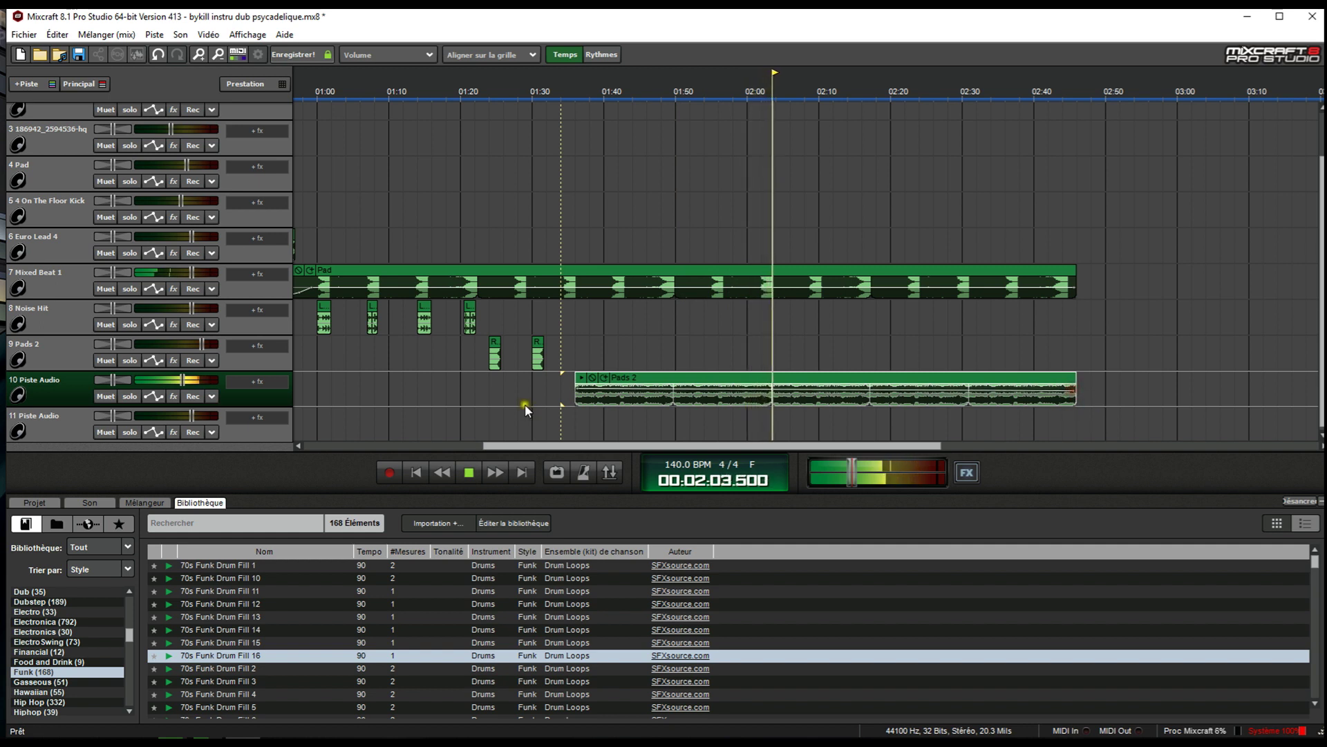
{"action": "left_click_drag", "start_coordinate": [575, 389], "coordinate": [575, 390]}
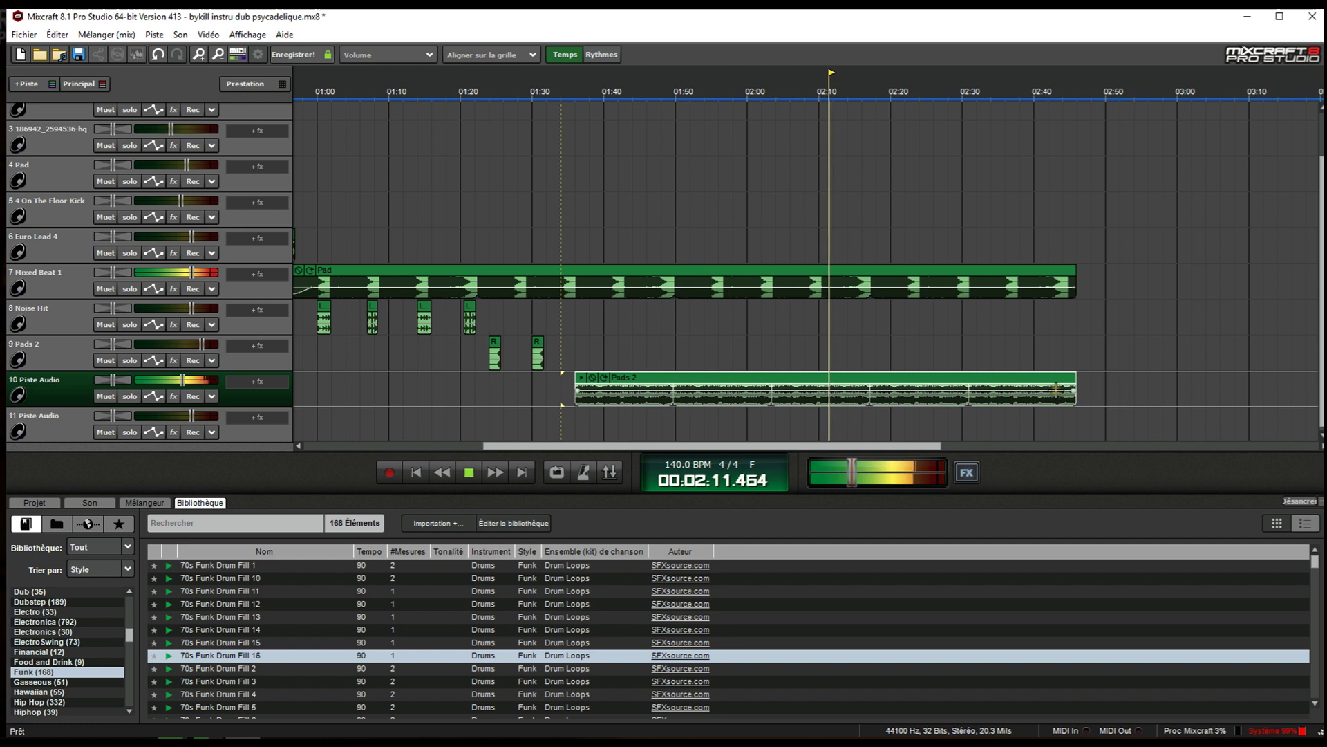
{"action": "left_click_drag", "start_coordinate": [1058, 392], "coordinate": [1083, 418]}
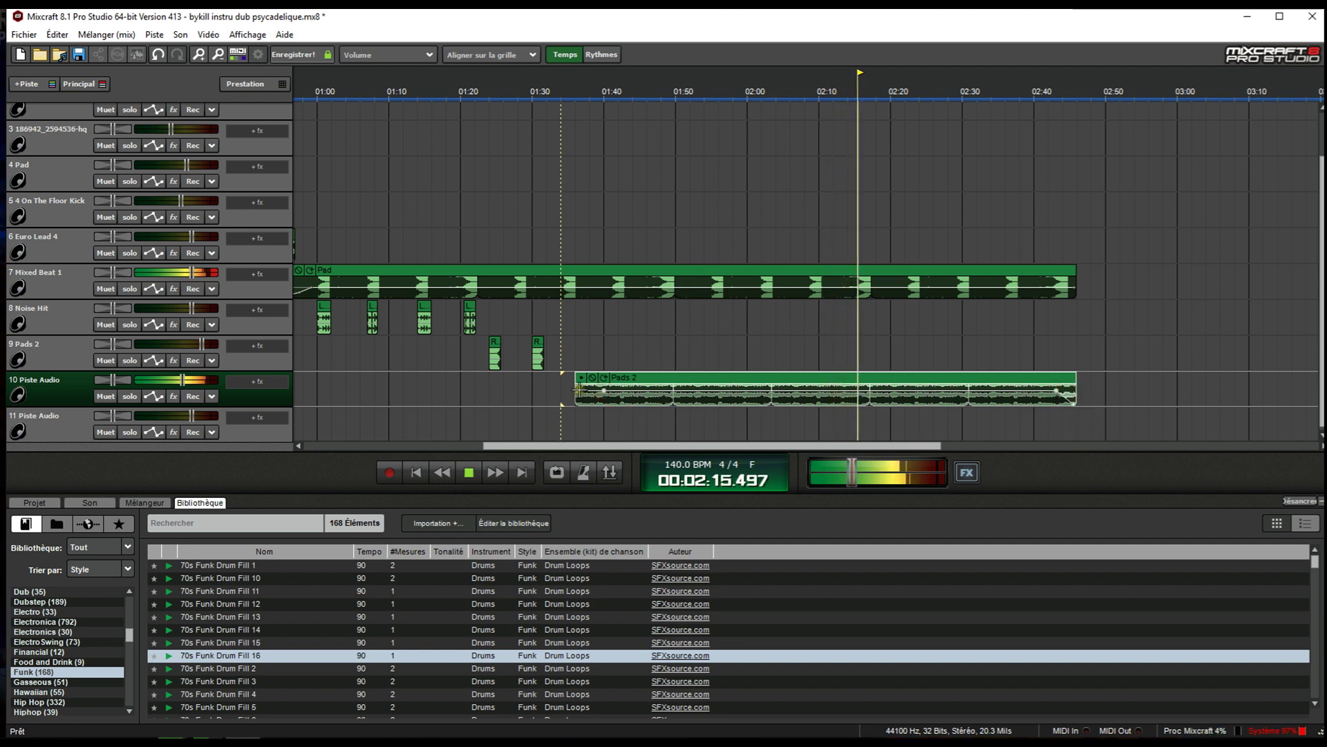
- Replay the mix from just before the Pads 2 clip, stop it, and place the playhead at 01:36
{"action": "left_click", "coordinate": [557, 95]}
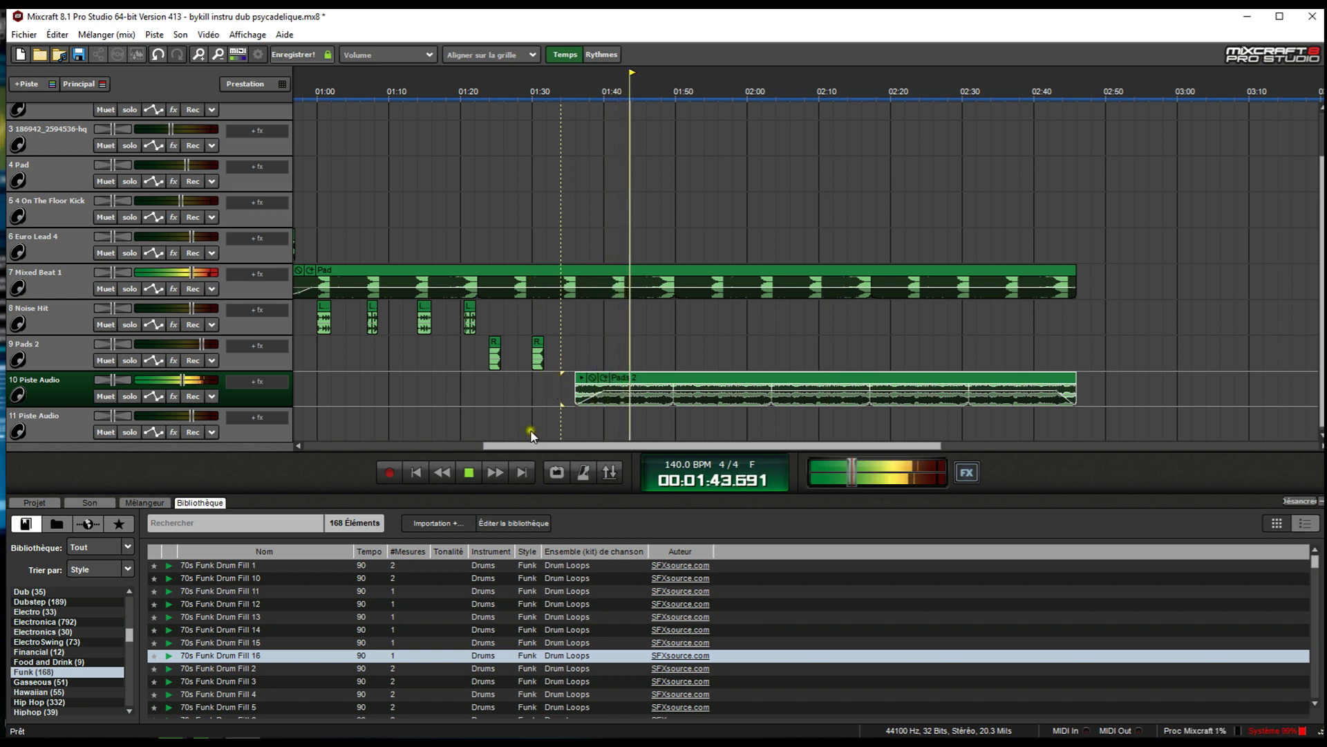
{"action": "left_click", "coordinate": [469, 472]}
{"action": "left_click", "coordinate": [582, 91]}
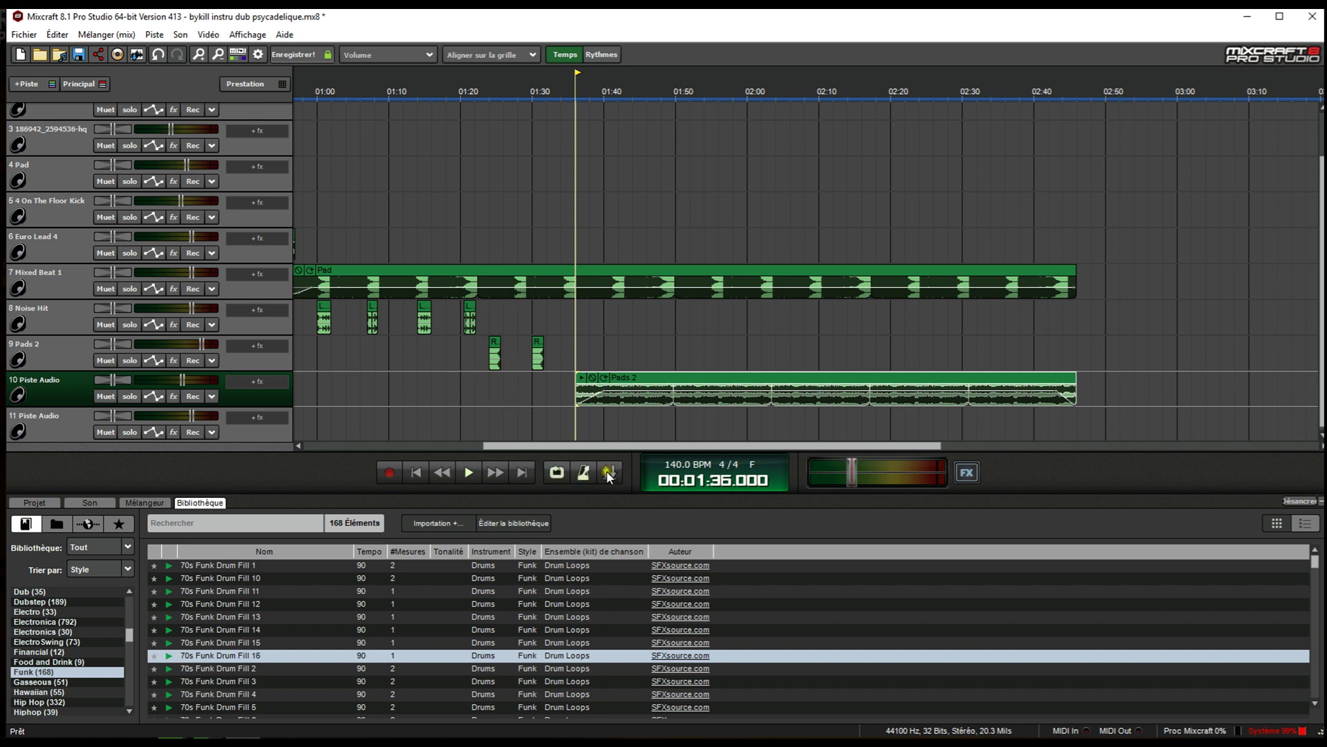
- Examine the arrangement timeline at several zoom levels, from the overall project span to close detail around the start of the Pads 2 clip
{"action": "left_click_drag", "start_coordinate": [588, 446], "coordinate": [394, 425]}
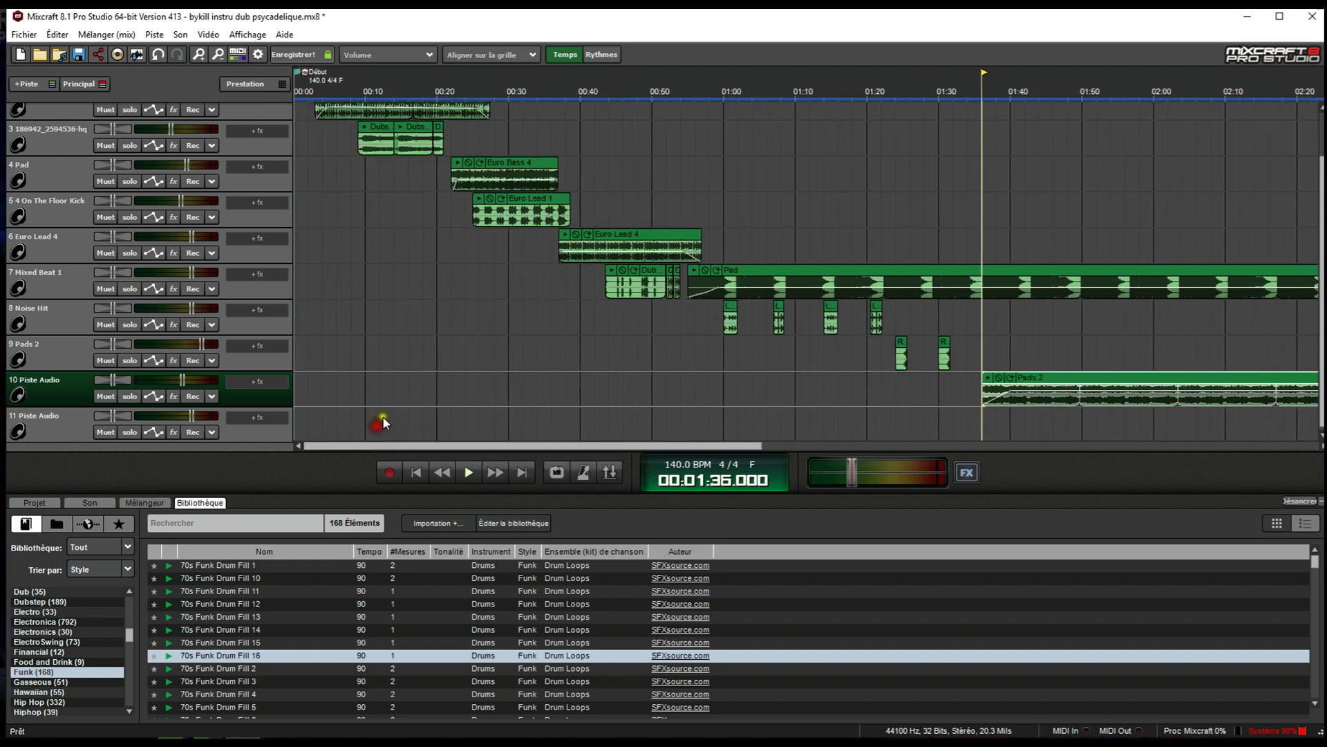
{"action": "scroll", "coordinate": [433, 247], "scroll_direction": "down", "scroll_amount": 1}
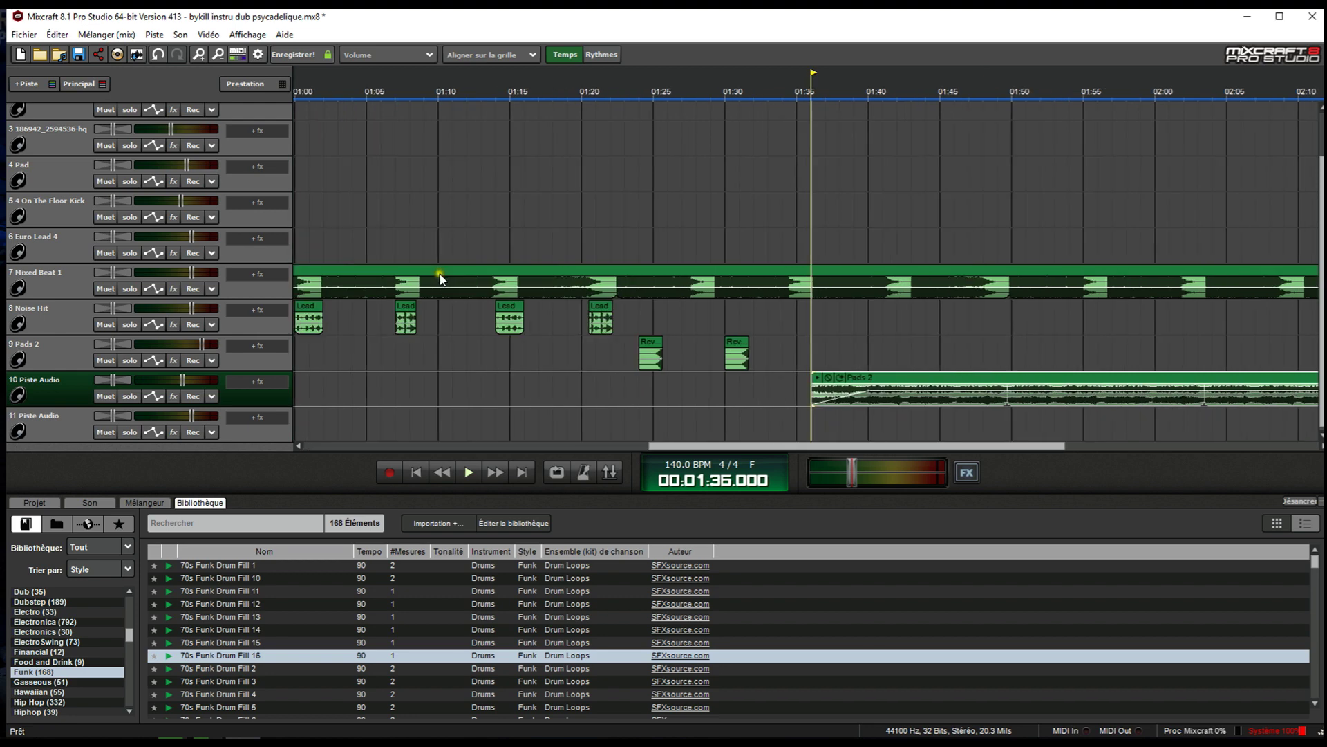
{"action": "scroll", "coordinate": [438, 272], "scroll_direction": "down", "scroll_amount": 1}
{"action": "scroll", "coordinate": [438, 272], "scroll_direction": "up", "scroll_amount": 2}
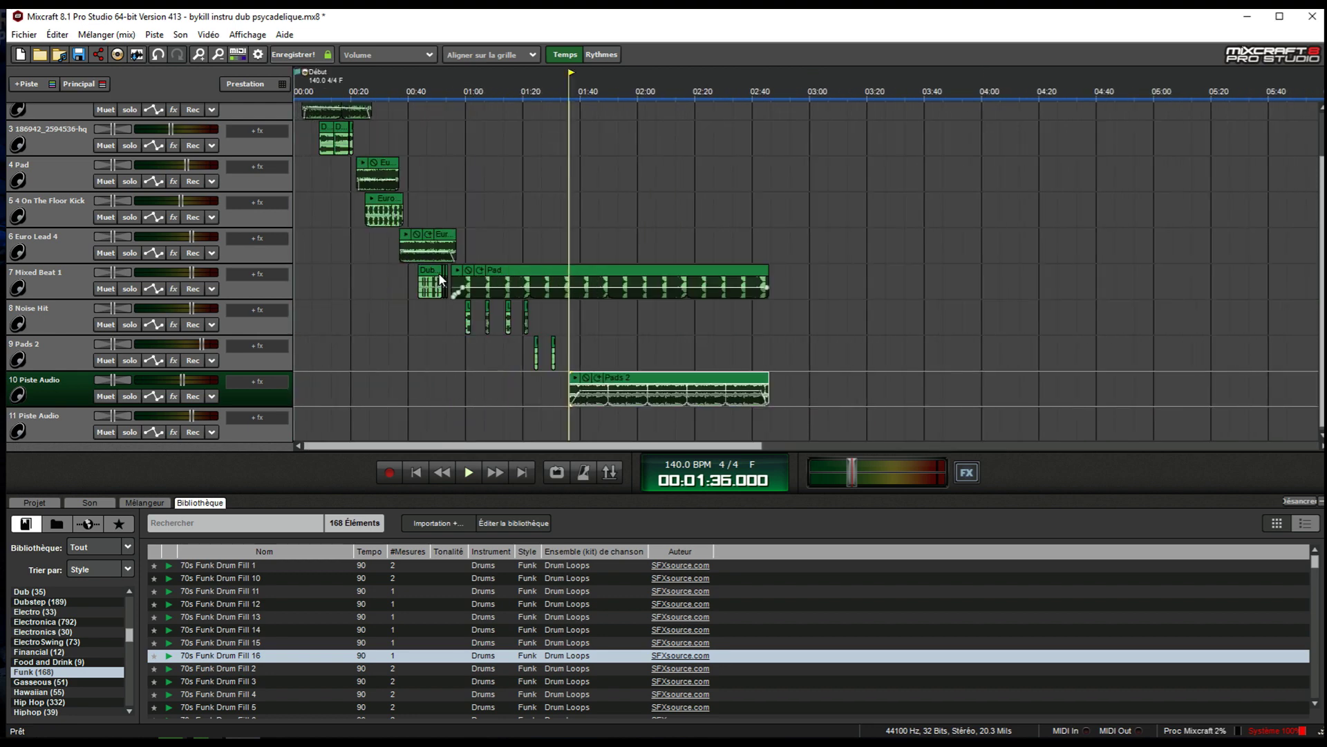
{"action": "scroll", "coordinate": [439, 273], "scroll_direction": "down", "scroll_amount": 3}
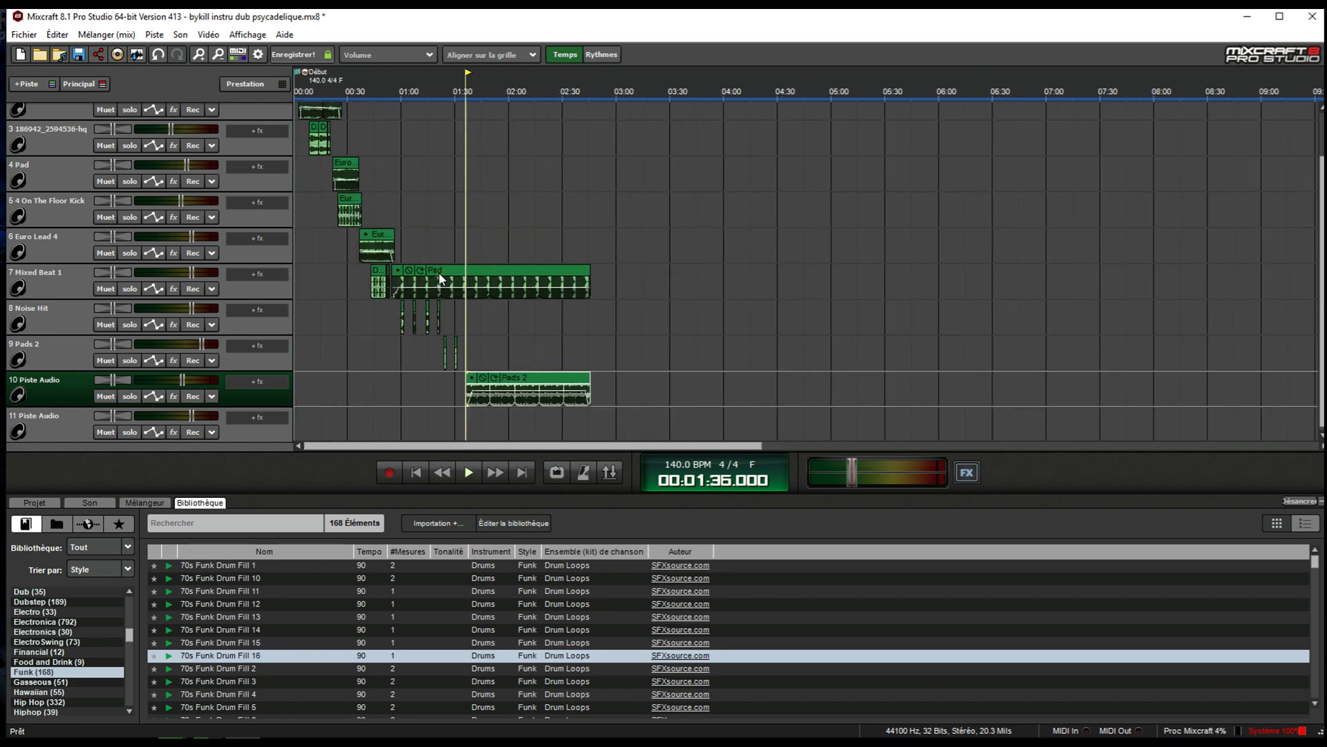
{"action": "scroll", "coordinate": [438, 271], "scroll_direction": "down", "scroll_amount": 2}
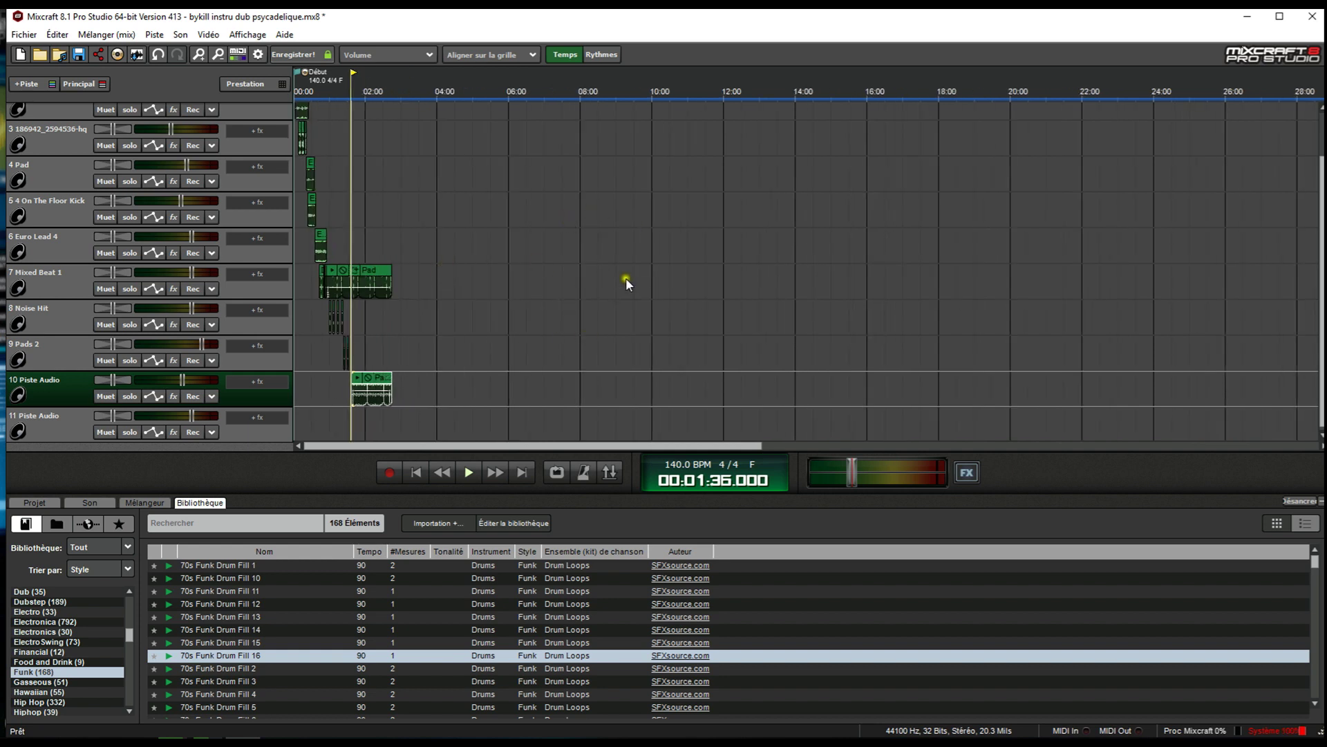
{"action": "scroll", "coordinate": [1044, 216], "scroll_direction": "down", "scroll_amount": 3}
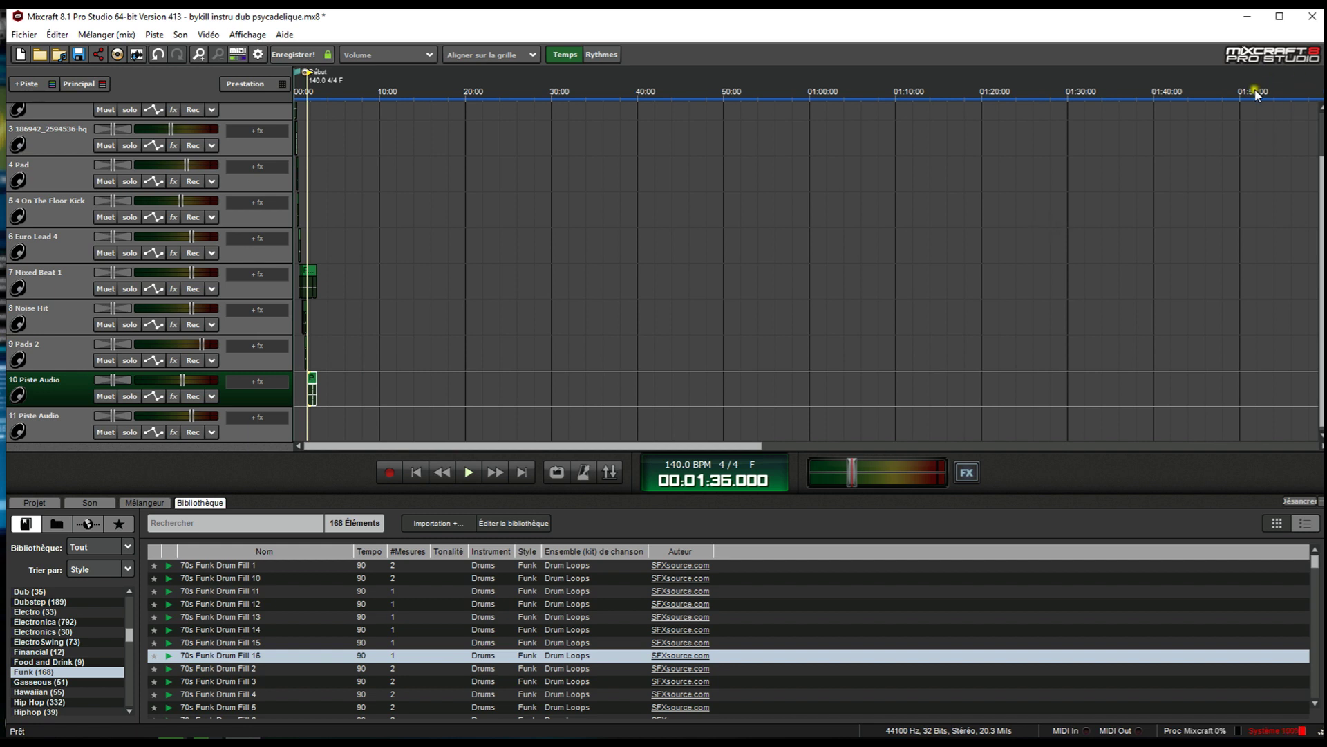
{"action": "scroll", "coordinate": [643, 251], "scroll_direction": "up", "scroll_amount": 5}
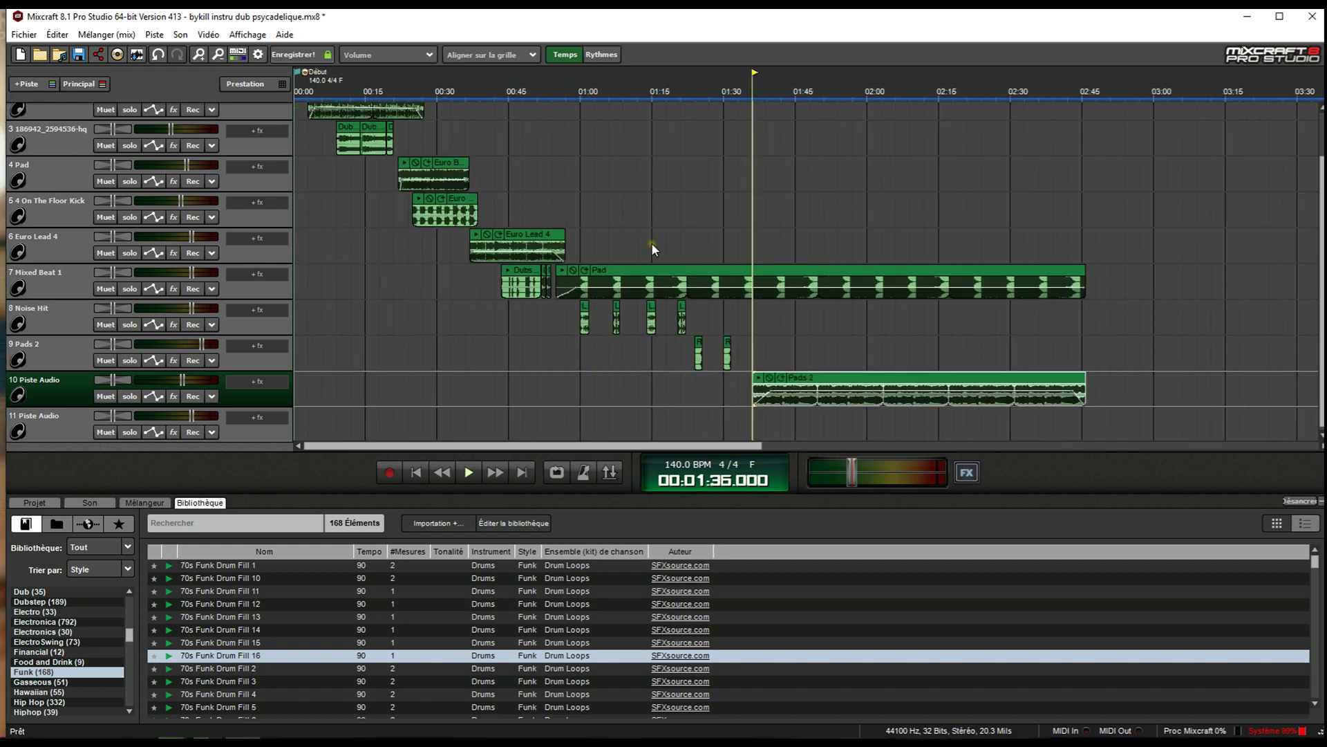
{"action": "scroll", "coordinate": [651, 243], "scroll_direction": "up", "scroll_amount": 4}
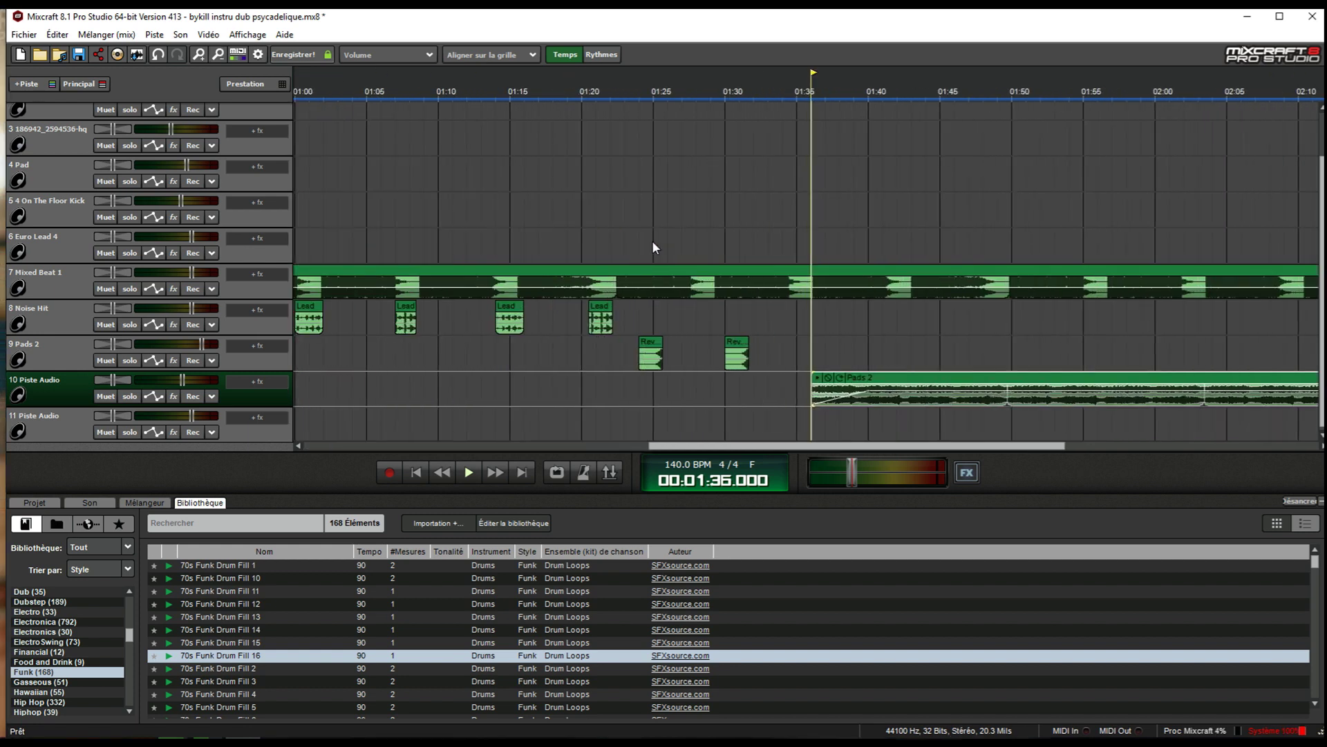
{"action": "scroll", "coordinate": [653, 242], "scroll_direction": "up", "scroll_amount": 7}
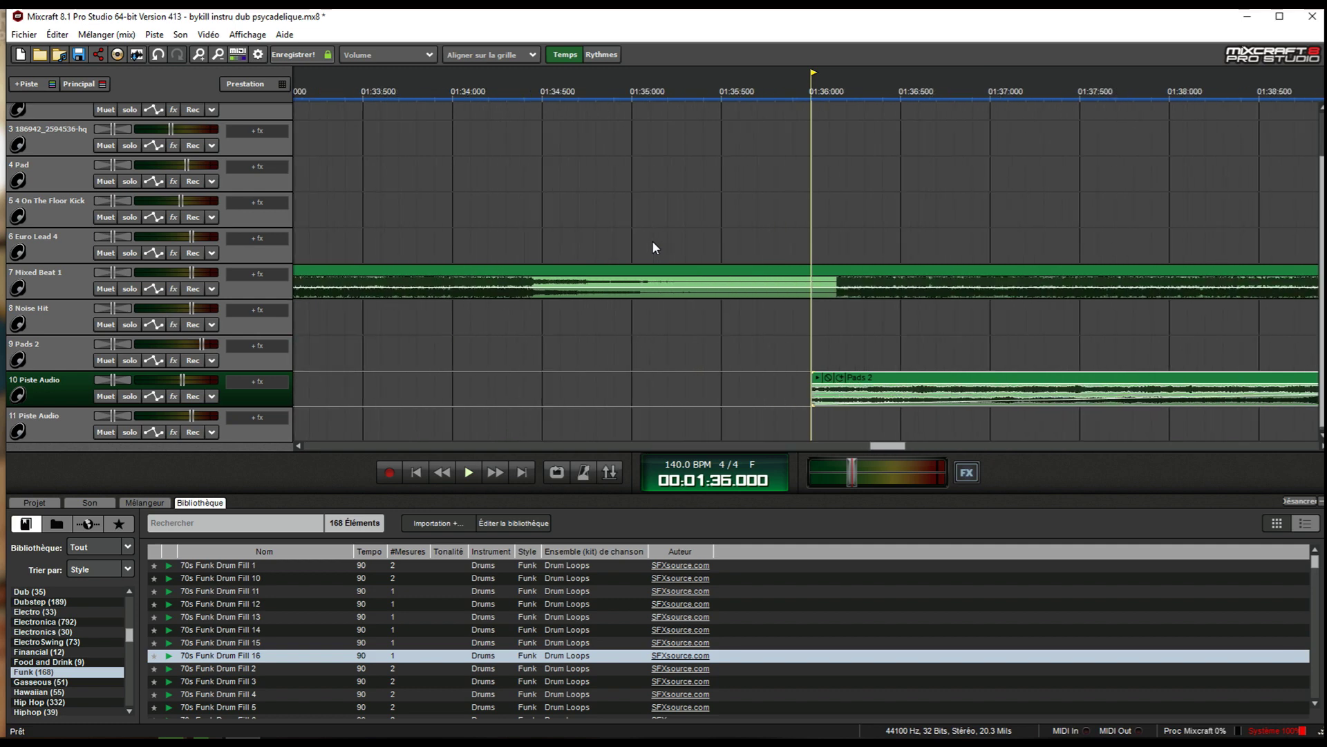
{"action": "scroll", "coordinate": [653, 240], "scroll_direction": "down", "scroll_amount": 2}
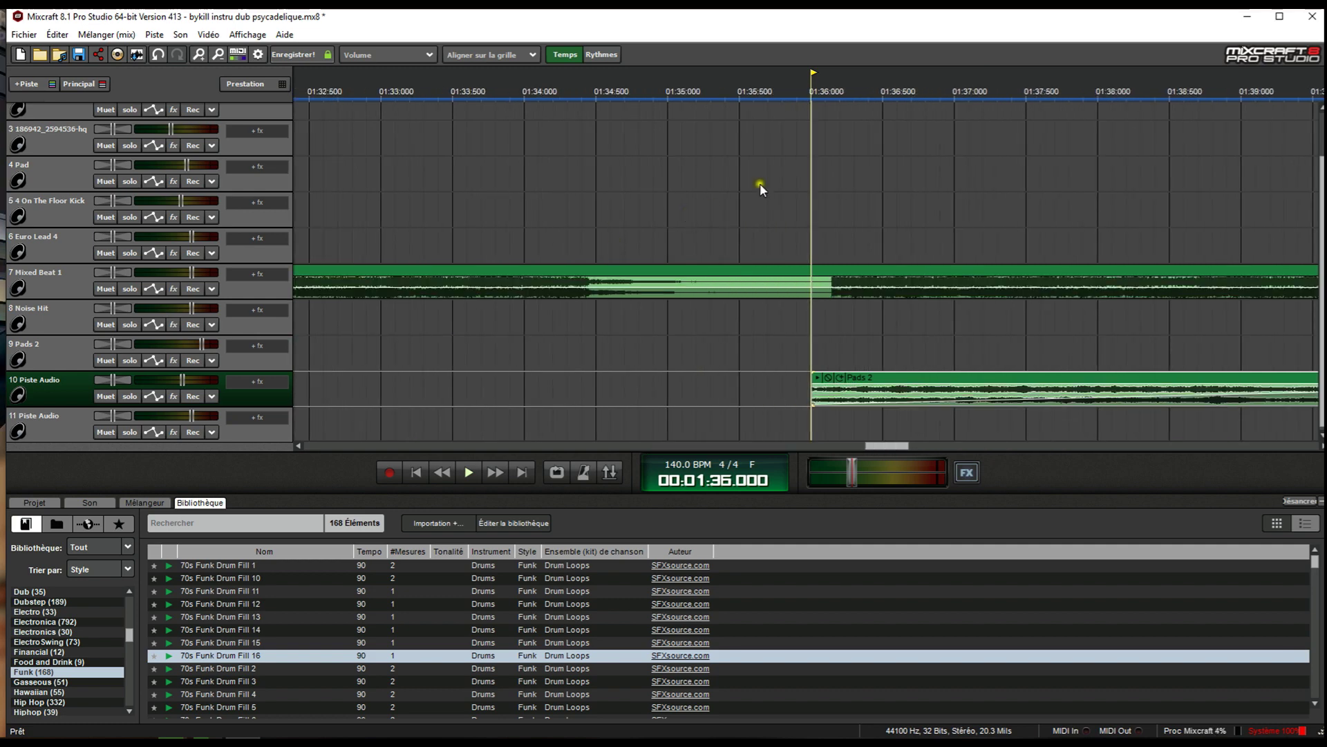
{"action": "scroll", "coordinate": [733, 304], "scroll_direction": "up", "scroll_amount": 1}
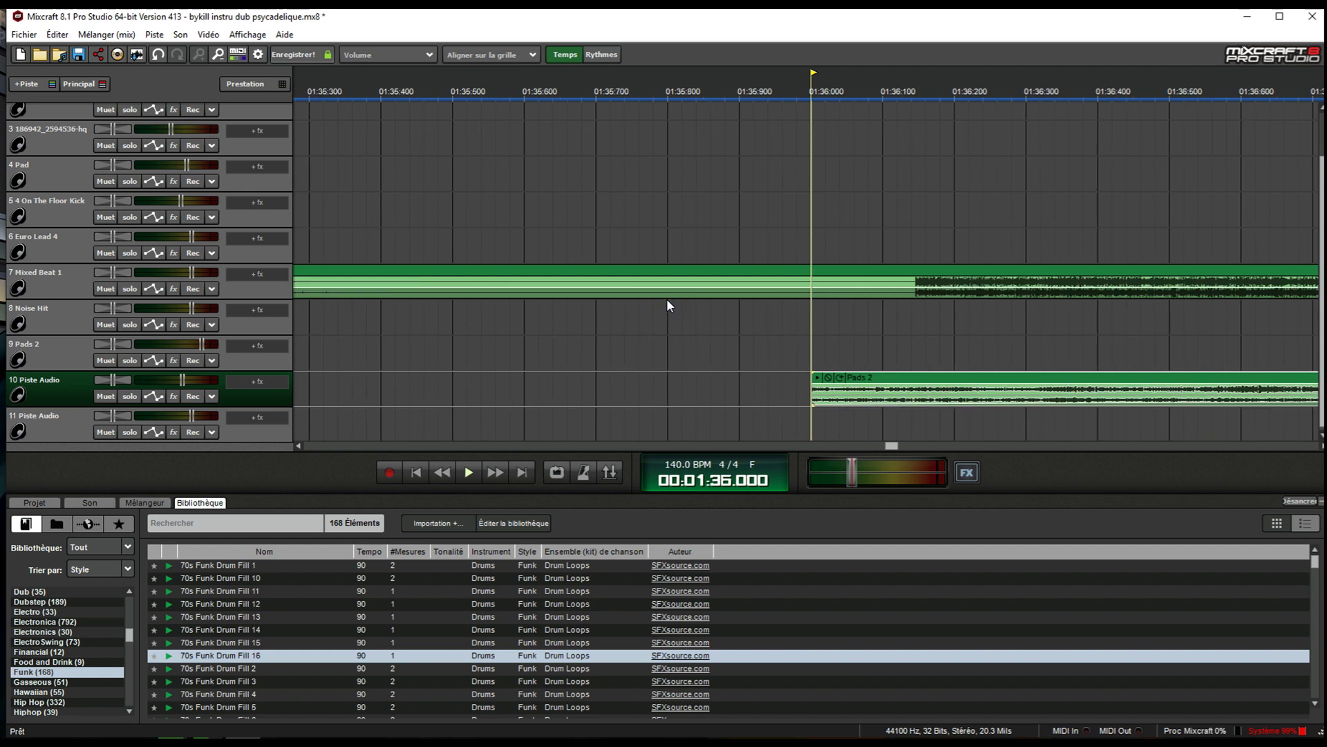
{"action": "scroll", "coordinate": [667, 298], "scroll_direction": "down", "scroll_amount": 5}
{"action": "scroll", "coordinate": [663, 299], "scroll_direction": "down", "scroll_amount": 3}
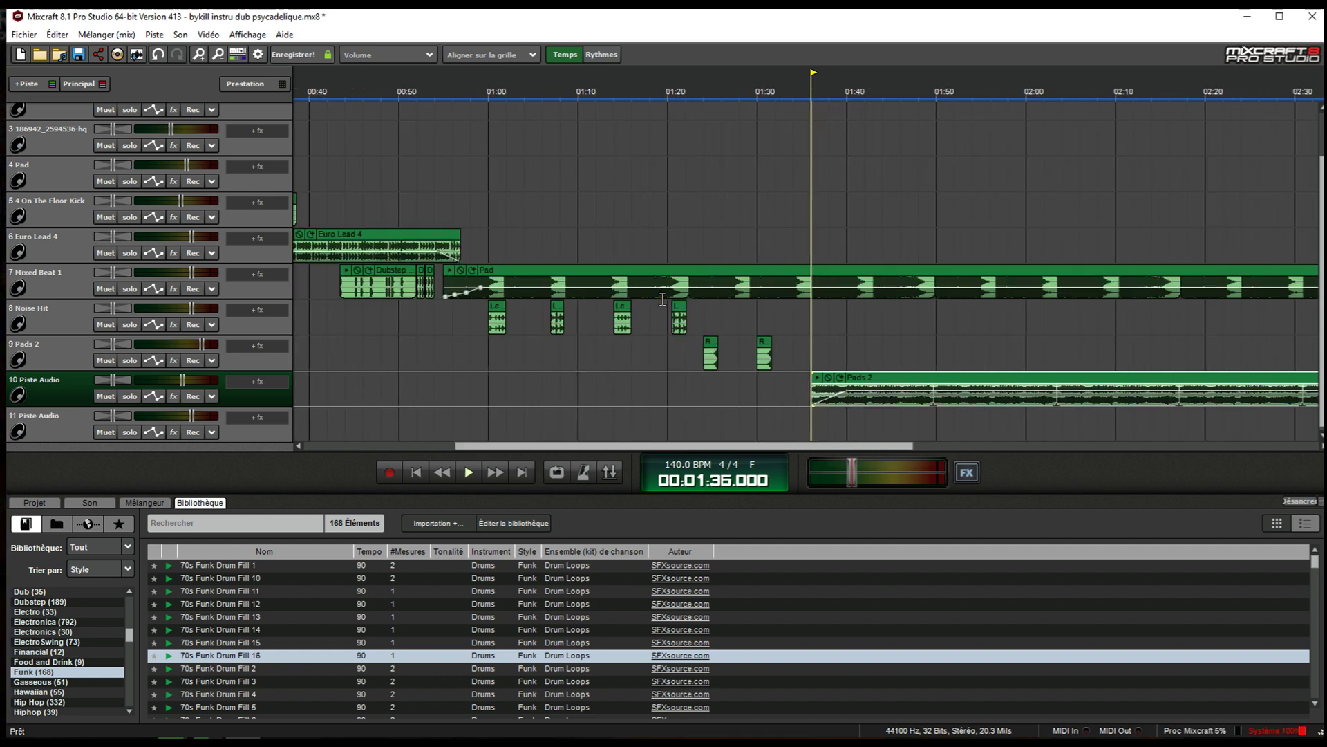
{"action": "scroll", "coordinate": [662, 298], "scroll_direction": "down", "scroll_amount": 2}
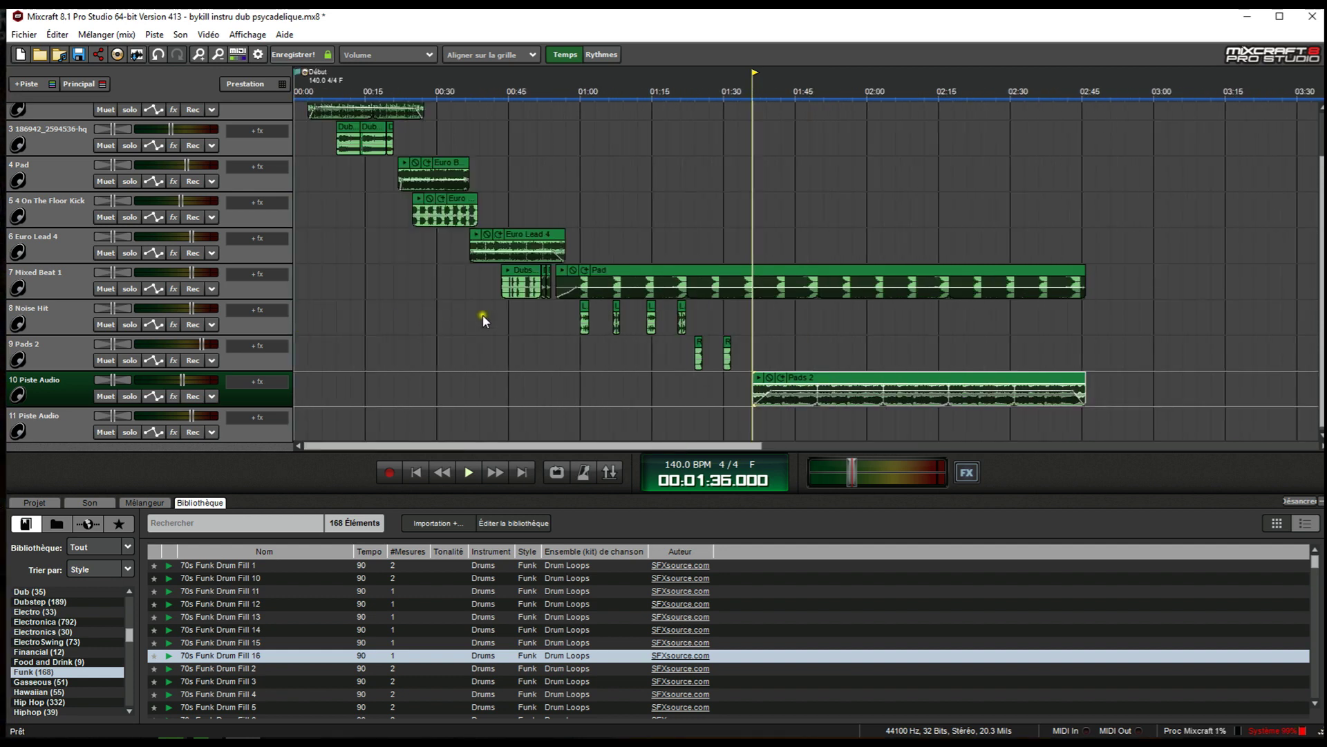